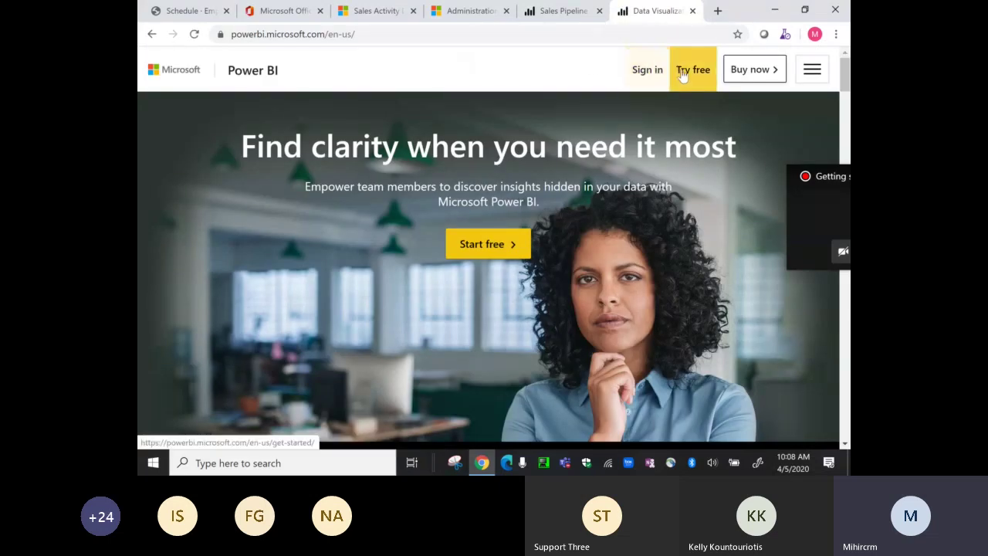
- Go to Products > Power BI Desktop in the site menu to reach its free-download page
left_click_drag(846, 75, 846, 74)
left_click(818, 69)
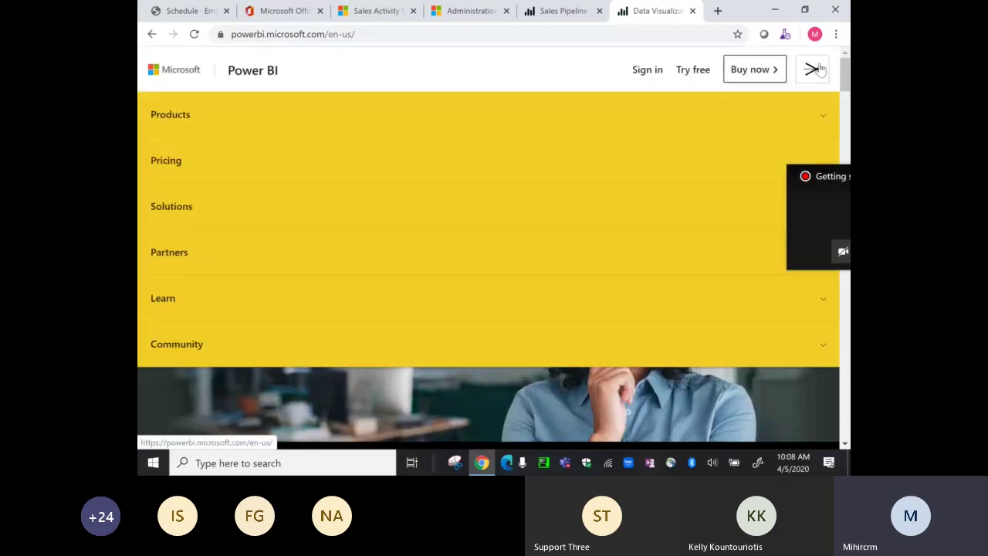
left_click(166, 119)
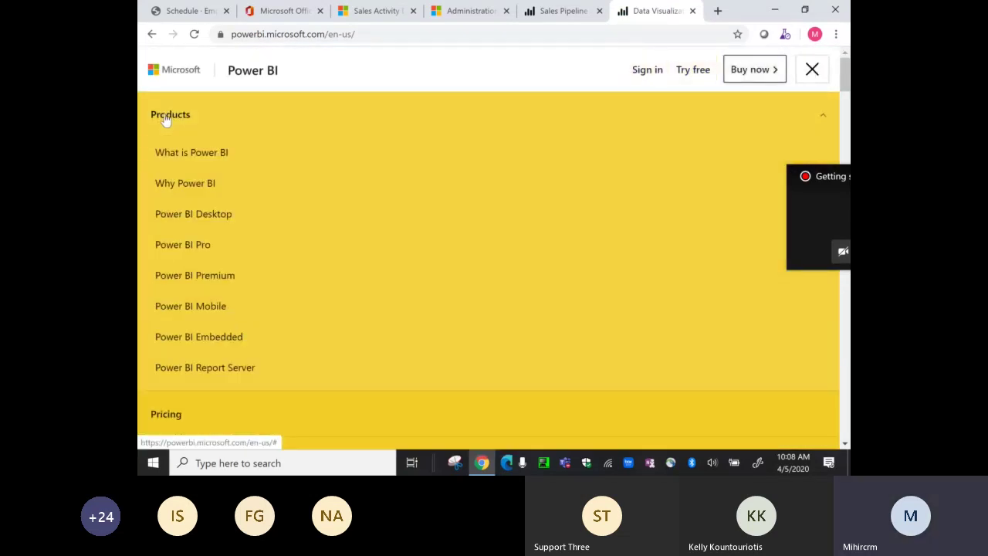
left_click(178, 210)
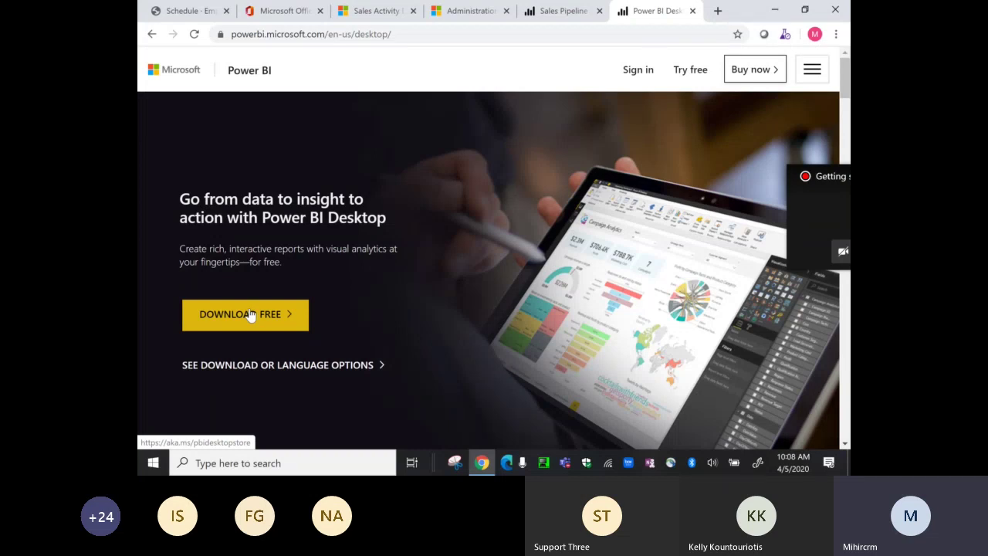
left_click(224, 463)
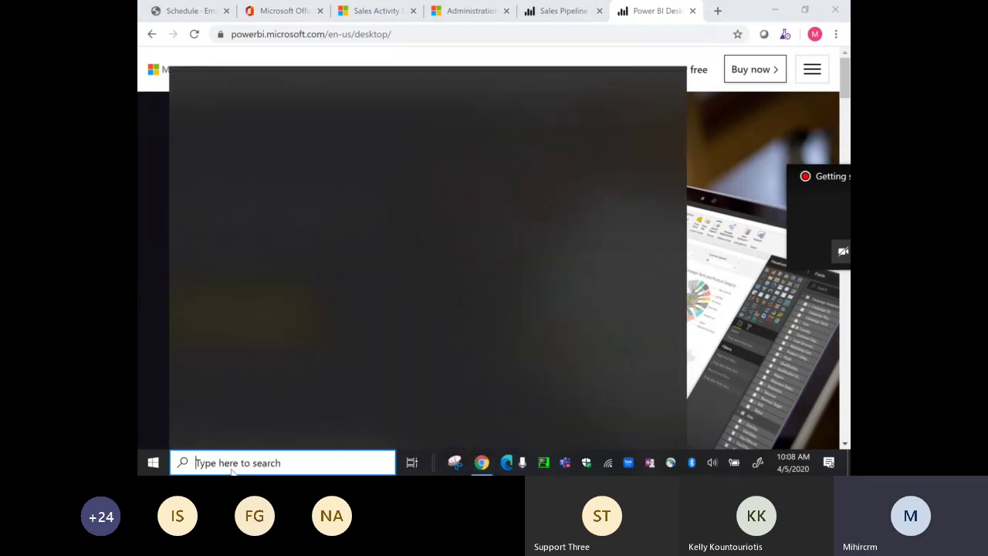
type("store")
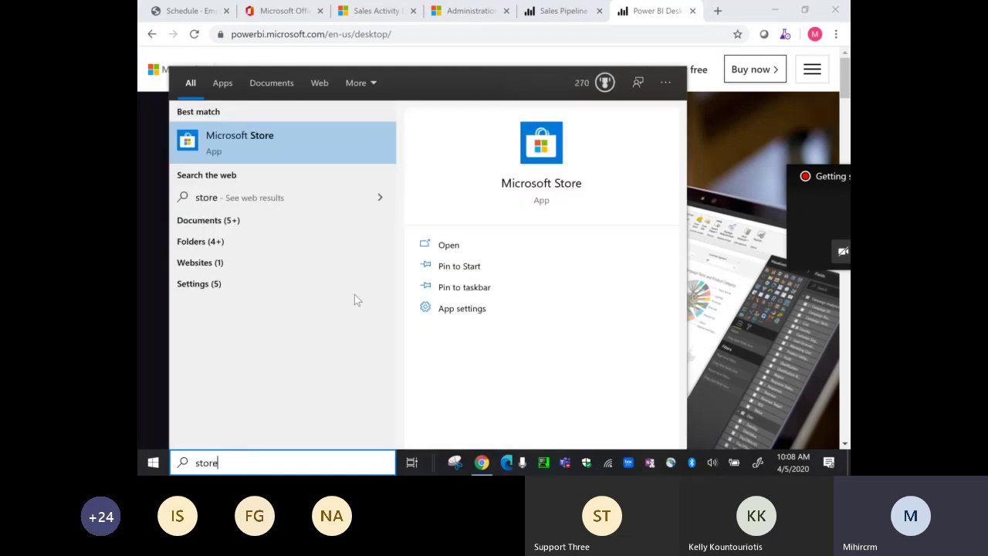
left_click(456, 247)
left_click(456, 247)
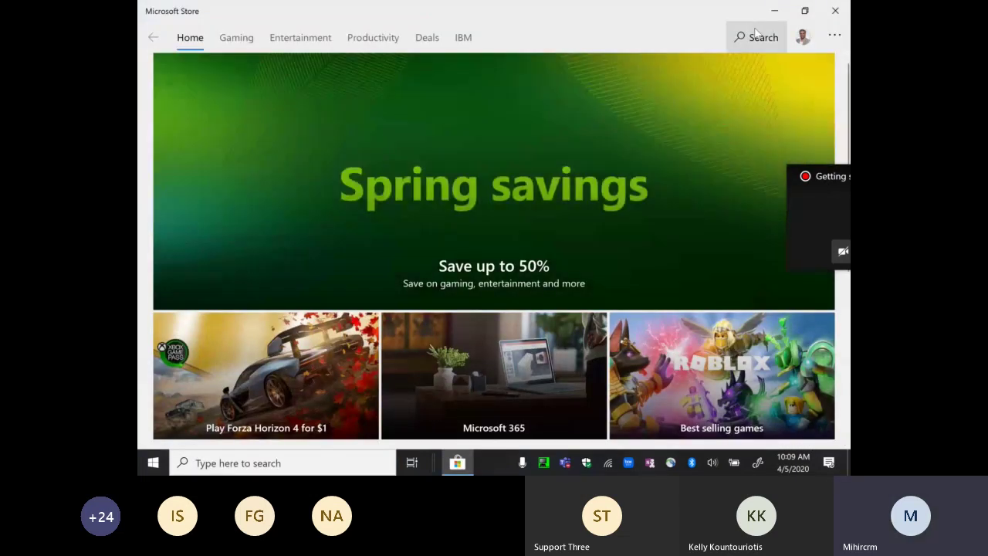
left_click(756, 37)
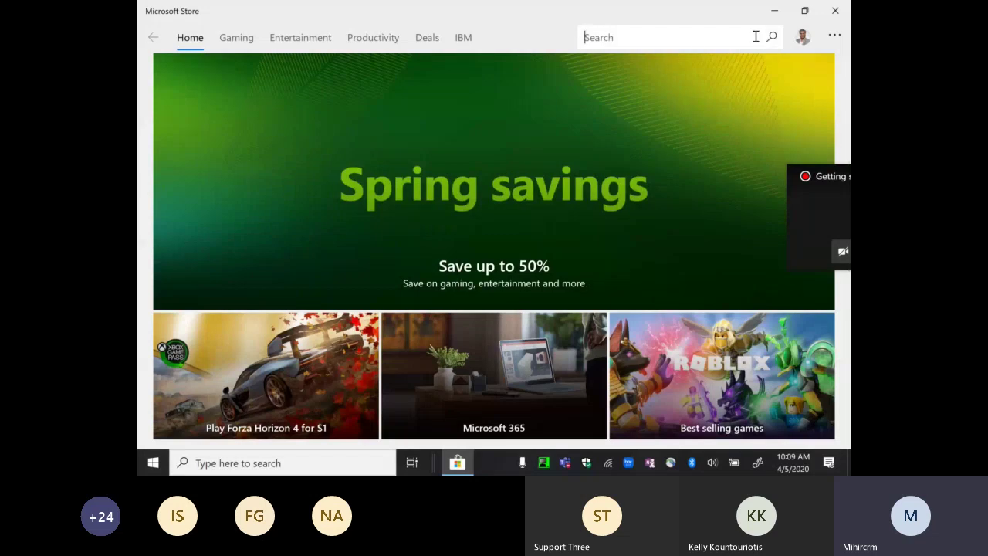
type("power bi")
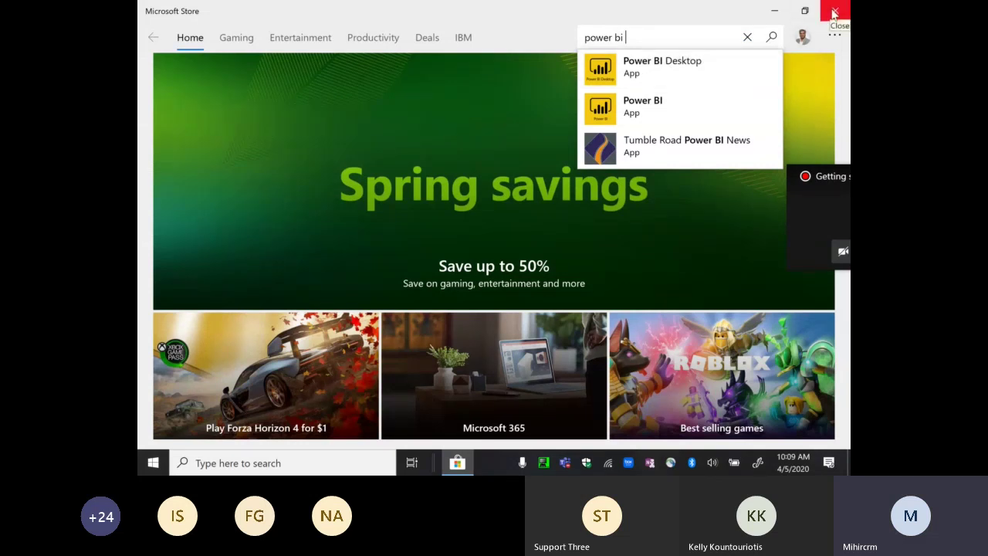
left_click(834, 12)
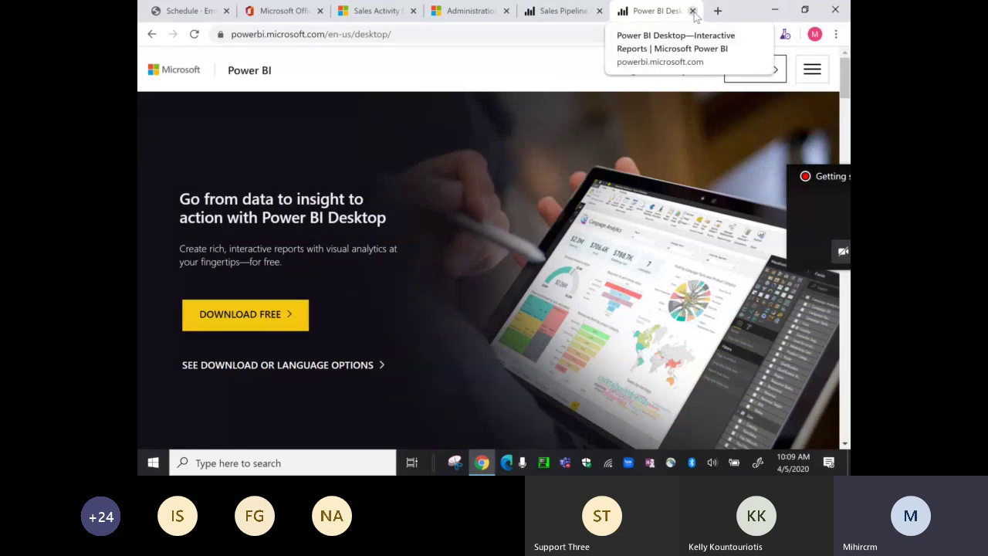
- Close the Power BI Desktop web page and switch to the Account-Opportunity-Case report window
left_click(692, 11)
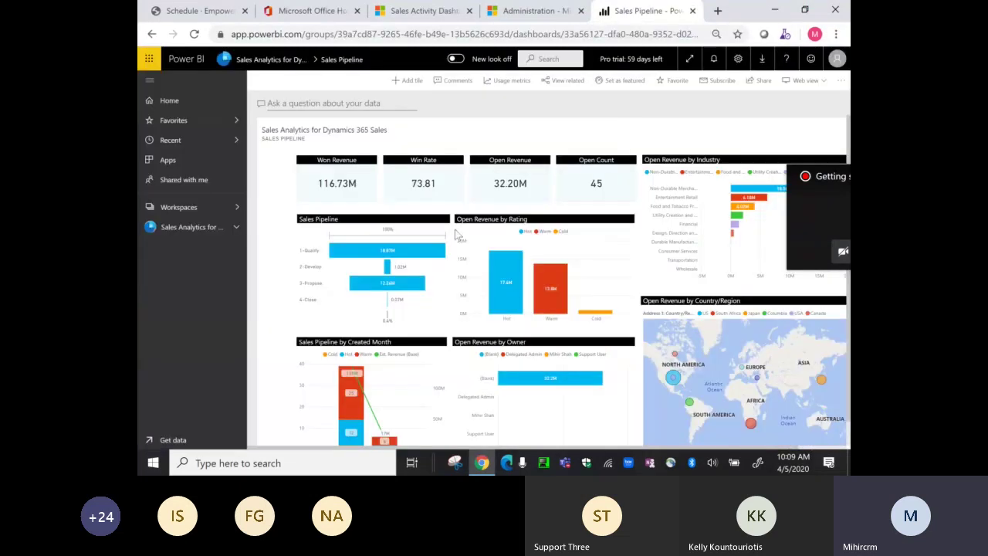
left_click(153, 465)
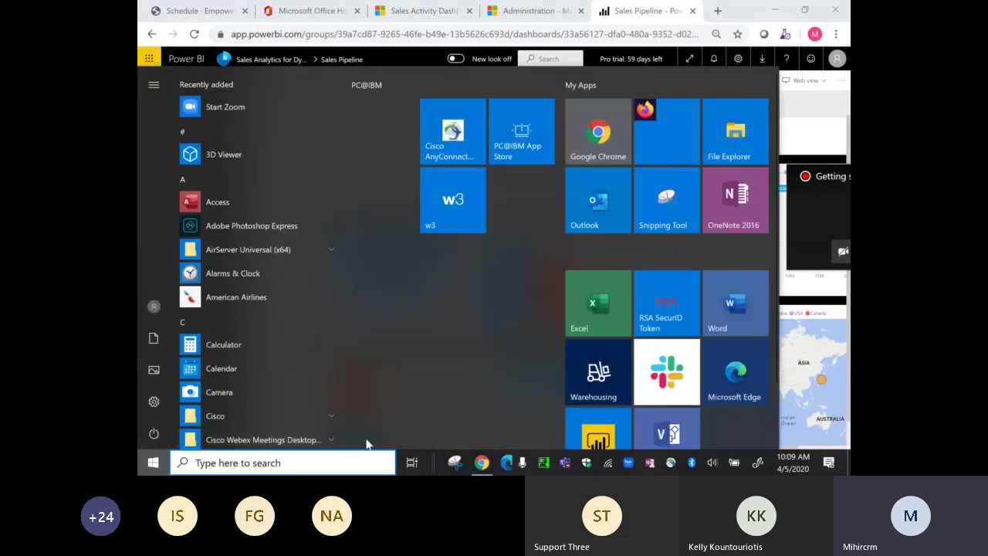
left_click(411, 463)
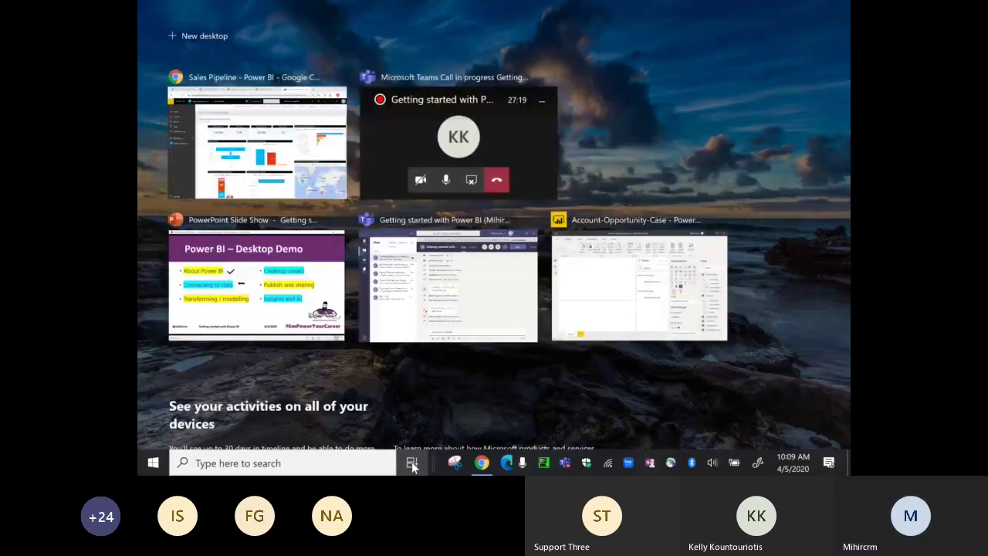
left_click(640, 283)
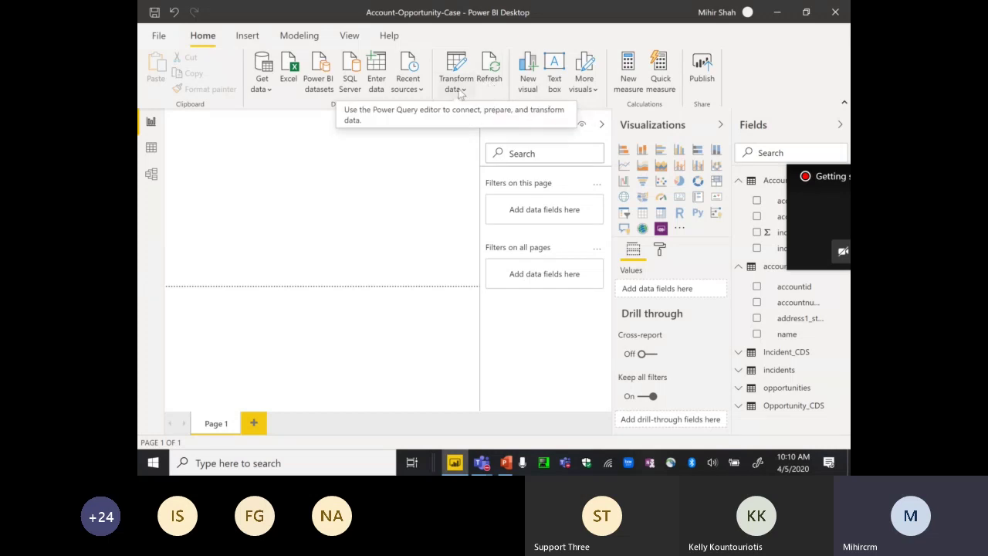
- Open Get data > More... to list every available data connector
left_click(266, 88)
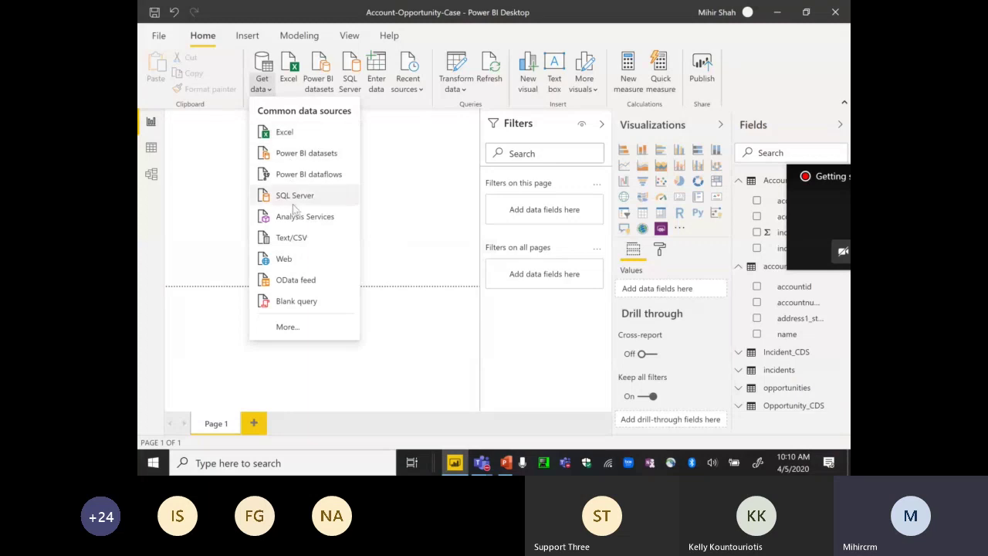
left_click(295, 326)
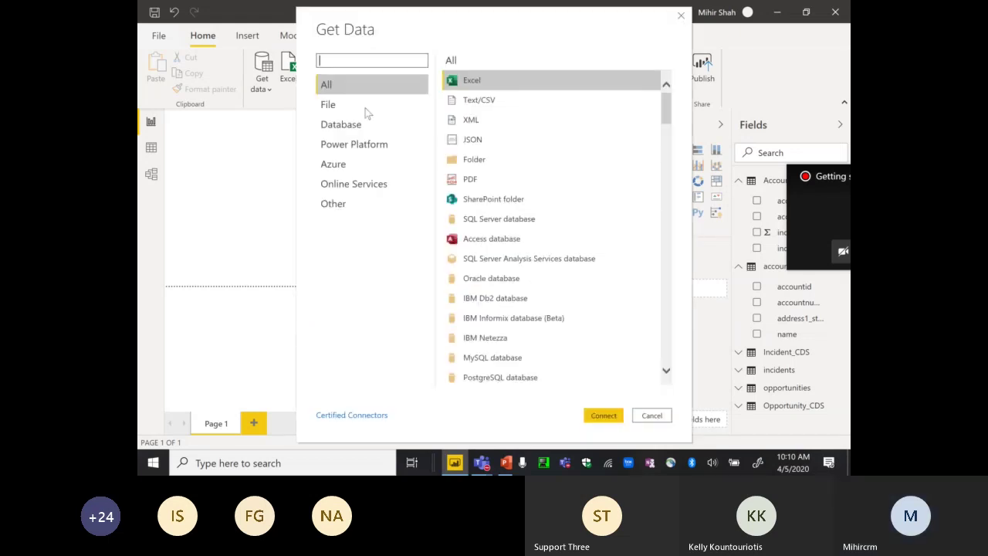
- Browse the Online Services, Power Platform and Database connectors, then connect using Dynamics 365 (online)
left_click(351, 189)
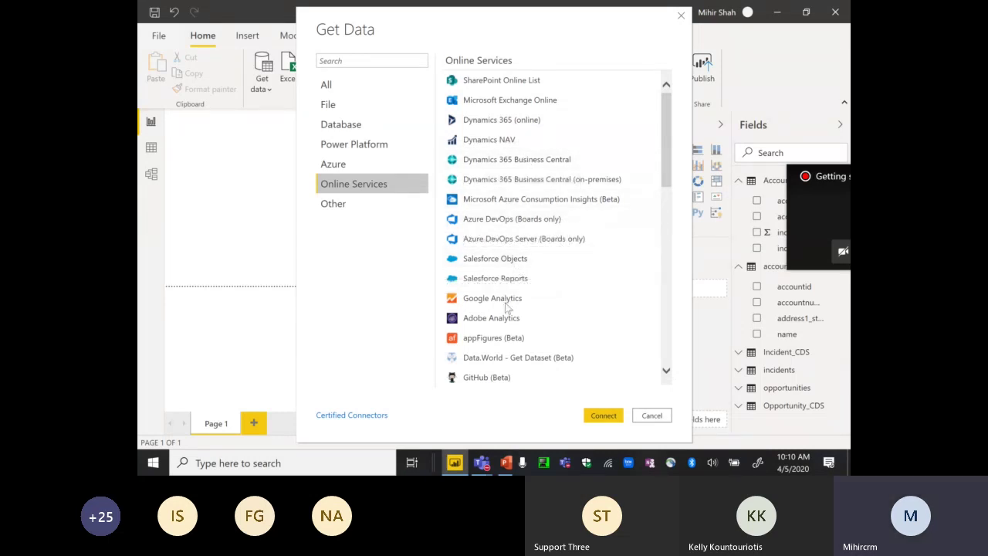
left_click_drag(667, 177, 655, 165)
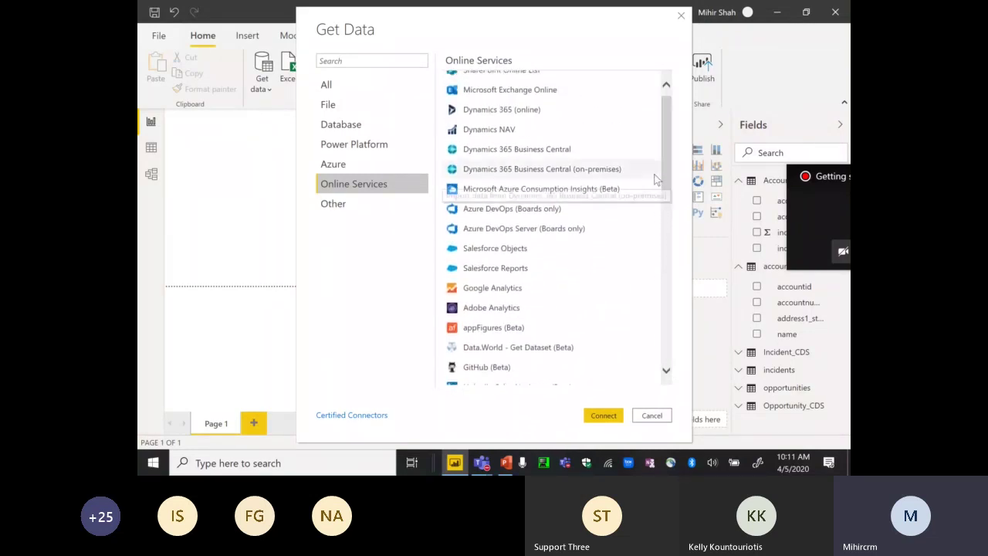
left_click(361, 149)
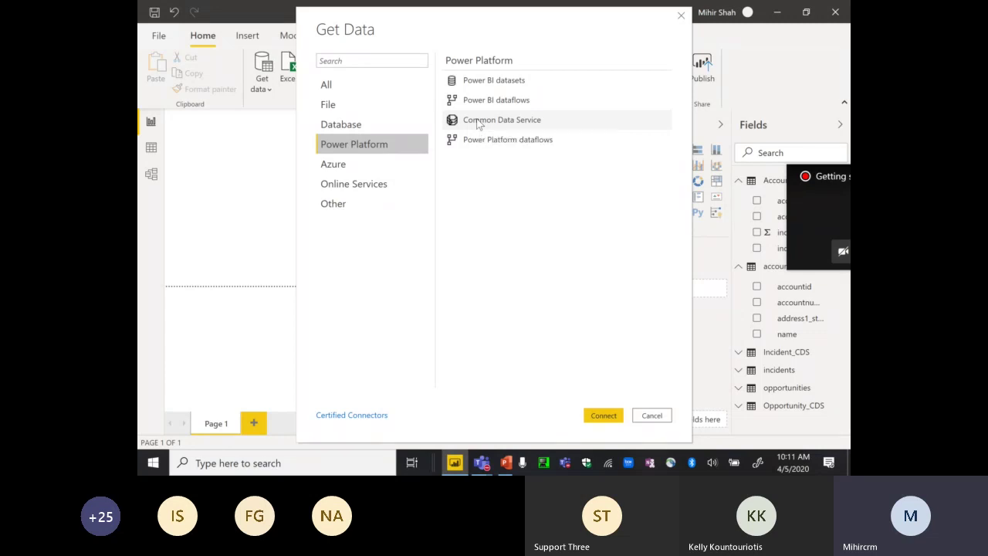
left_click(364, 124)
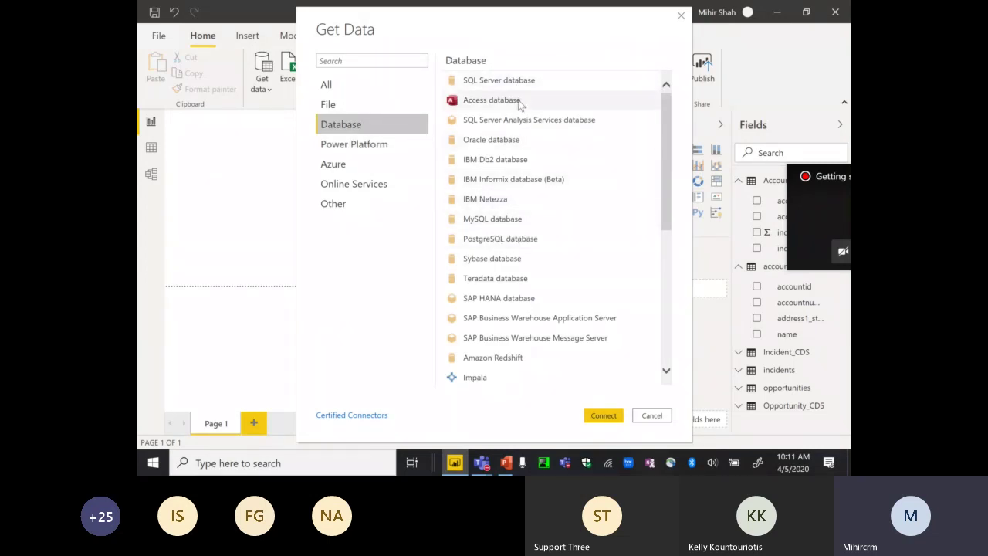
left_click_drag(665, 213, 670, 361)
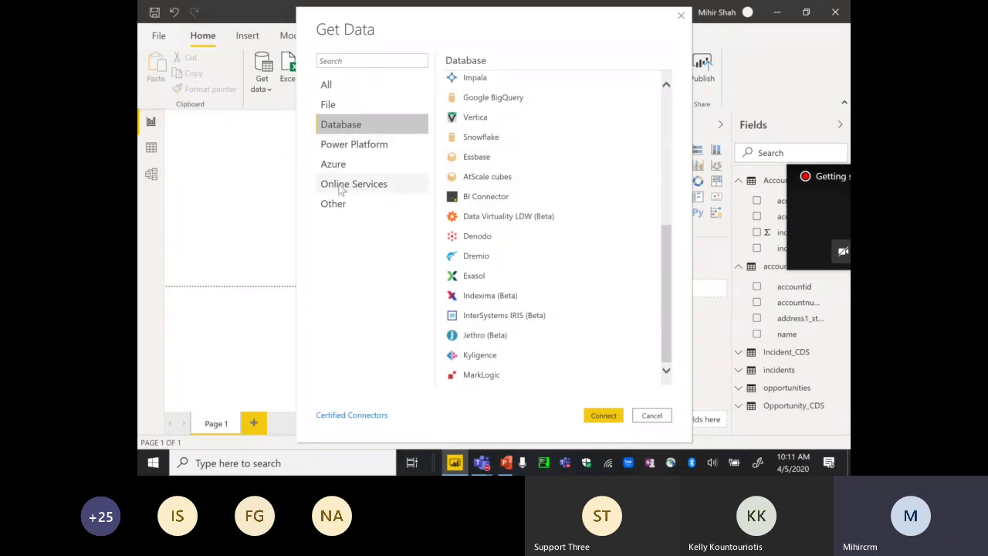
left_click(342, 191)
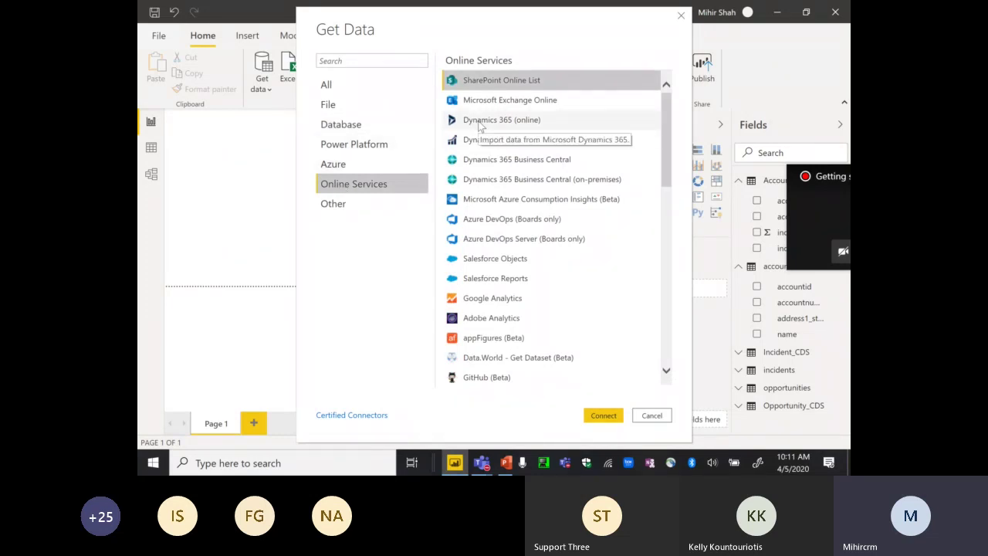
left_click(480, 123)
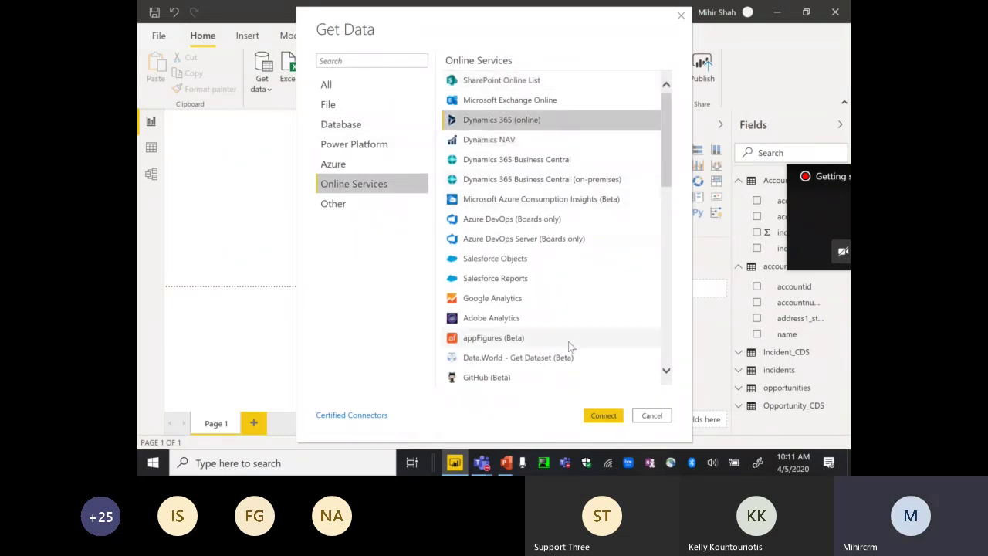
left_click(606, 416)
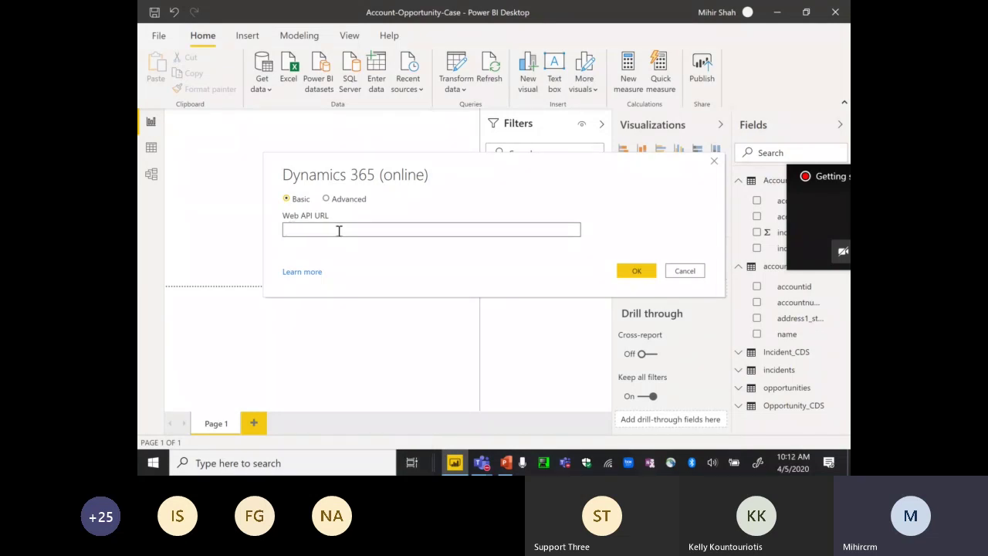
- From the Sales Pipeline dashboard, open the Dynamics 365 customization developer resources page
left_click(413, 463)
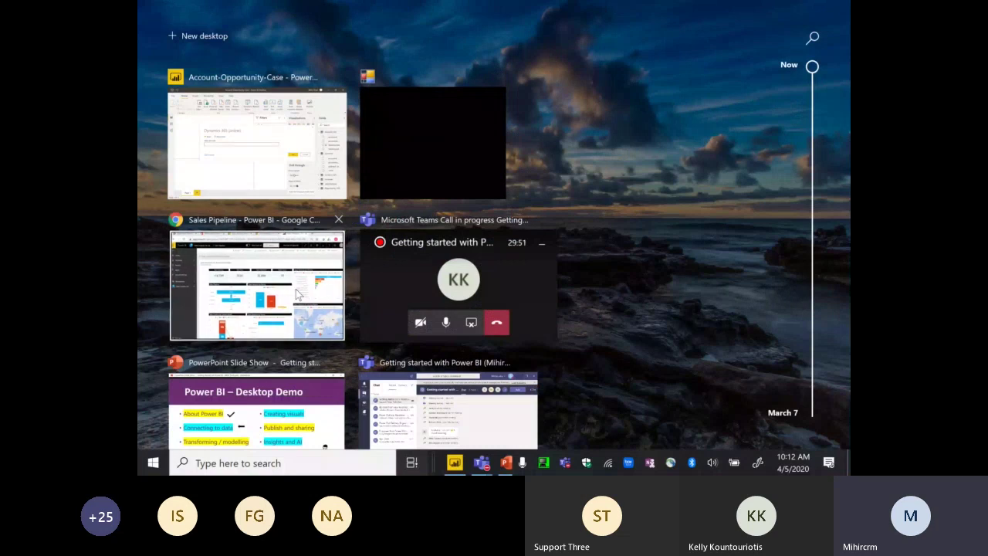
left_click(296, 288)
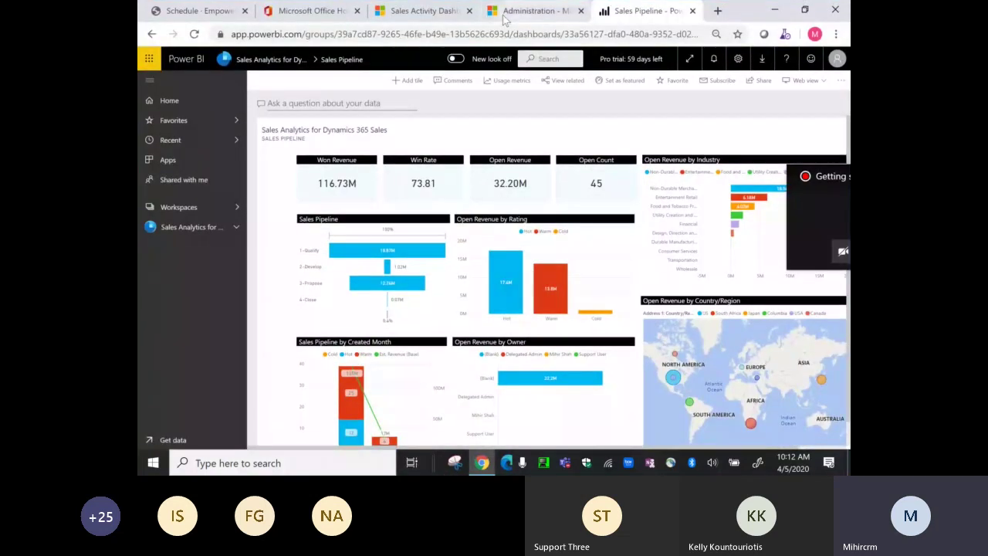
left_click(506, 17)
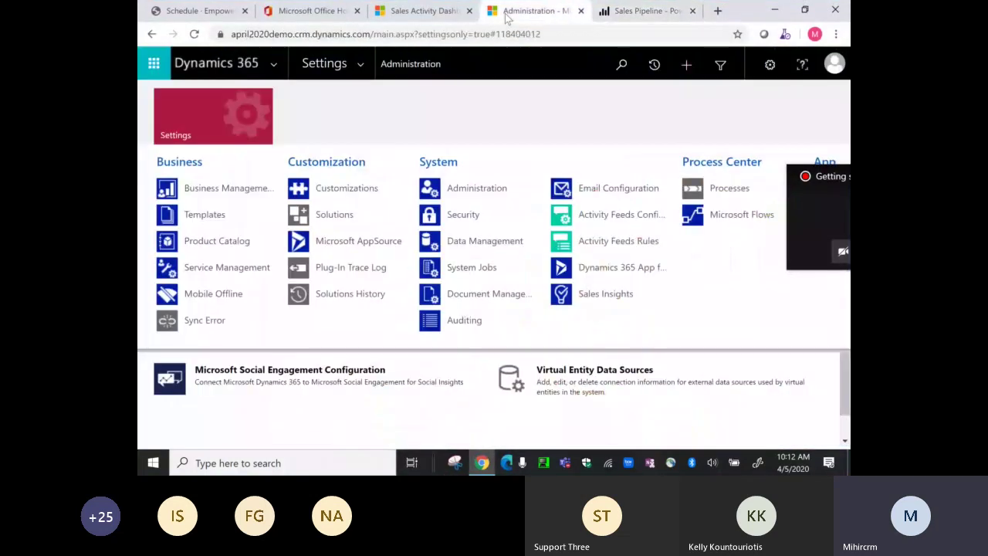
left_click(338, 187)
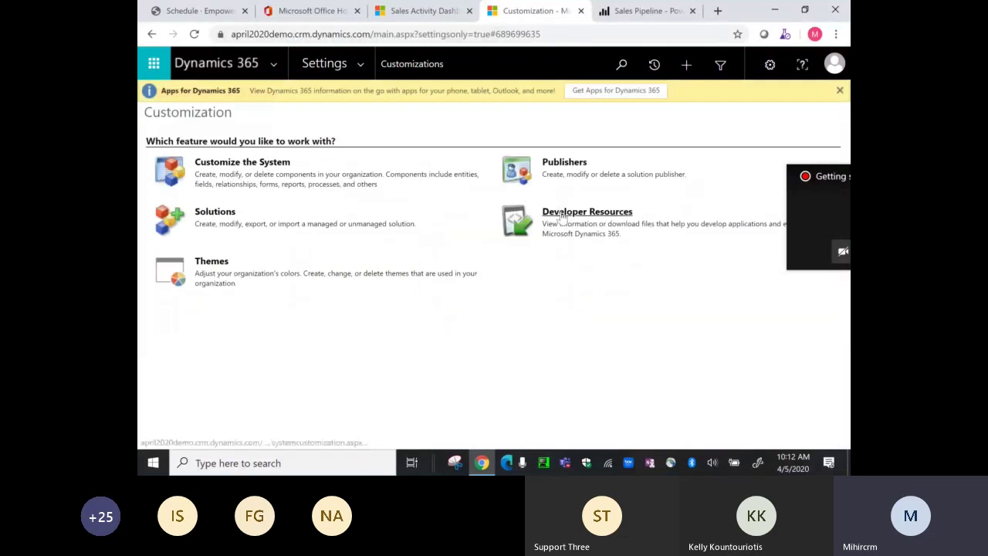
left_click(562, 213)
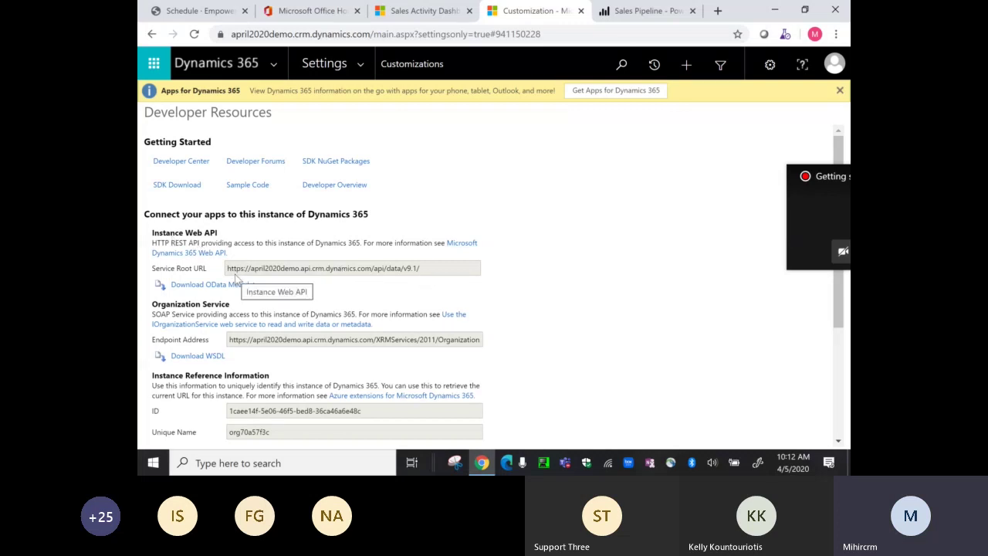
- Return to Power BI Desktop and cancel the Dynamics 365 (online) connection prompt
left_click(412, 462)
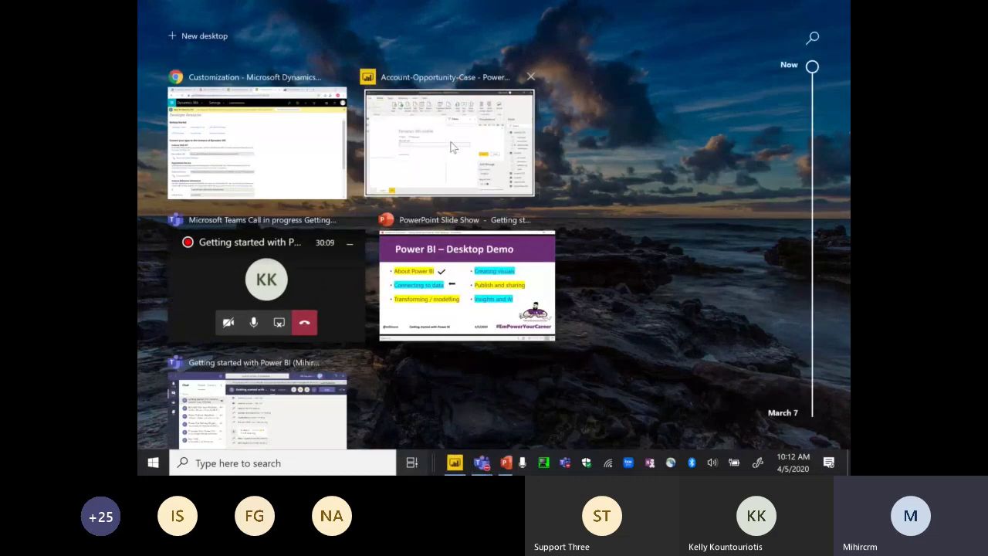
left_click(453, 148)
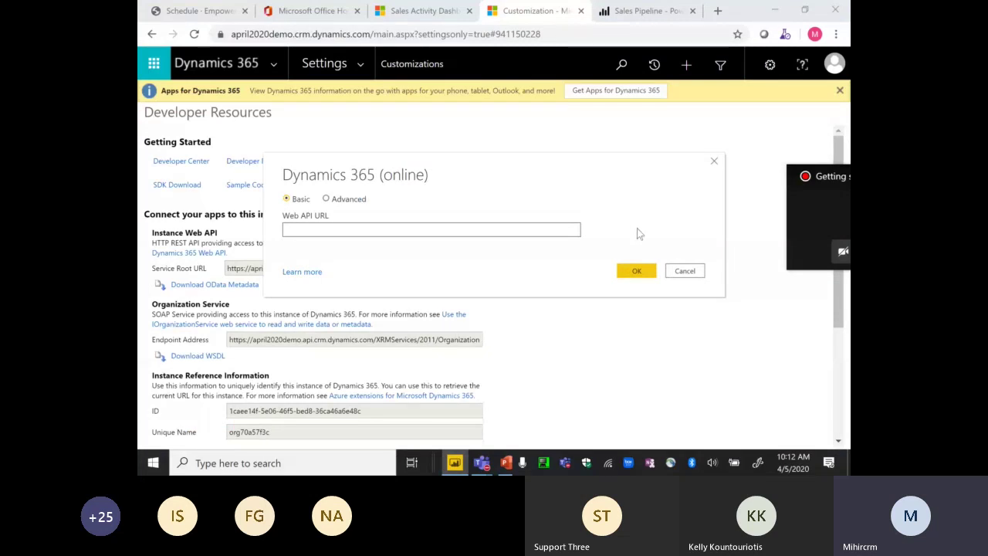
left_click(683, 271)
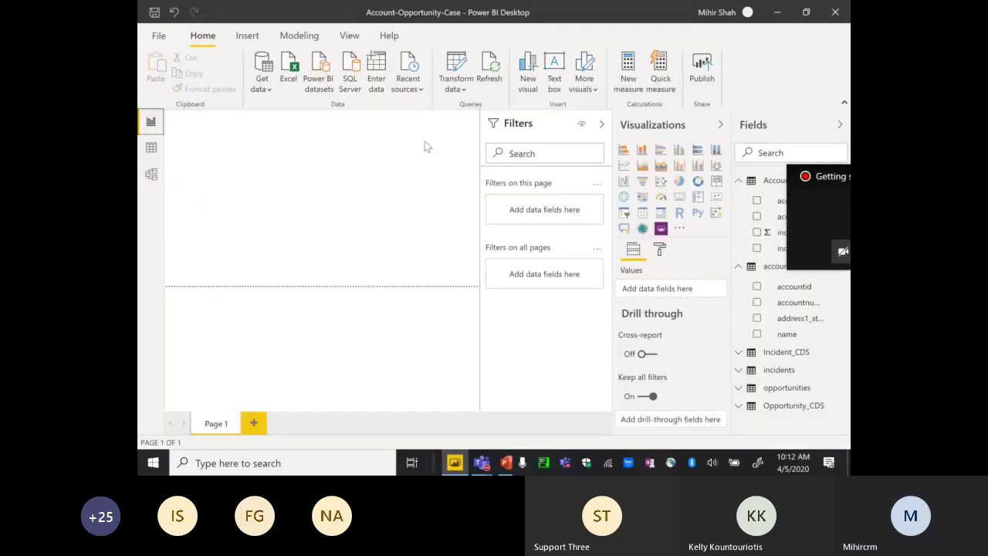
left_click(412, 83)
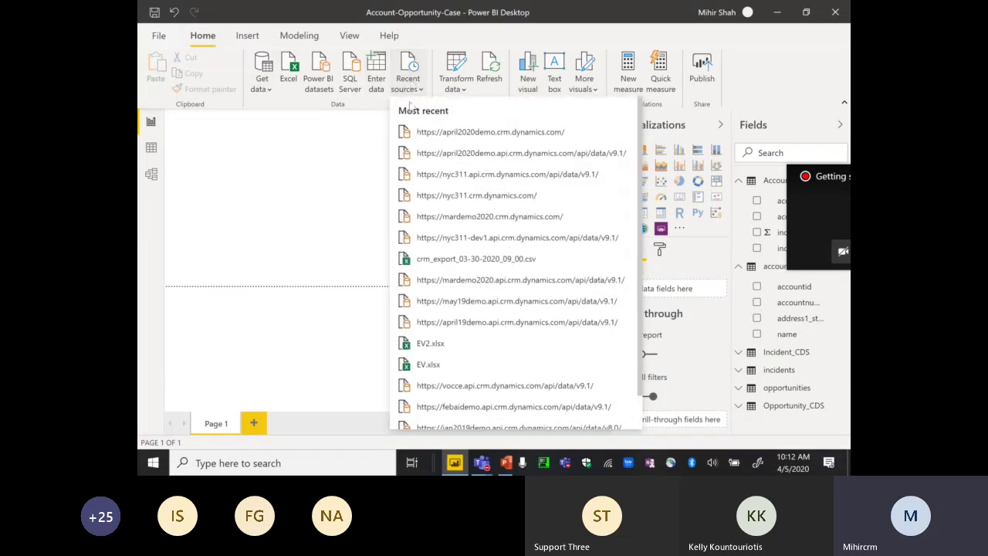
left_click(502, 159)
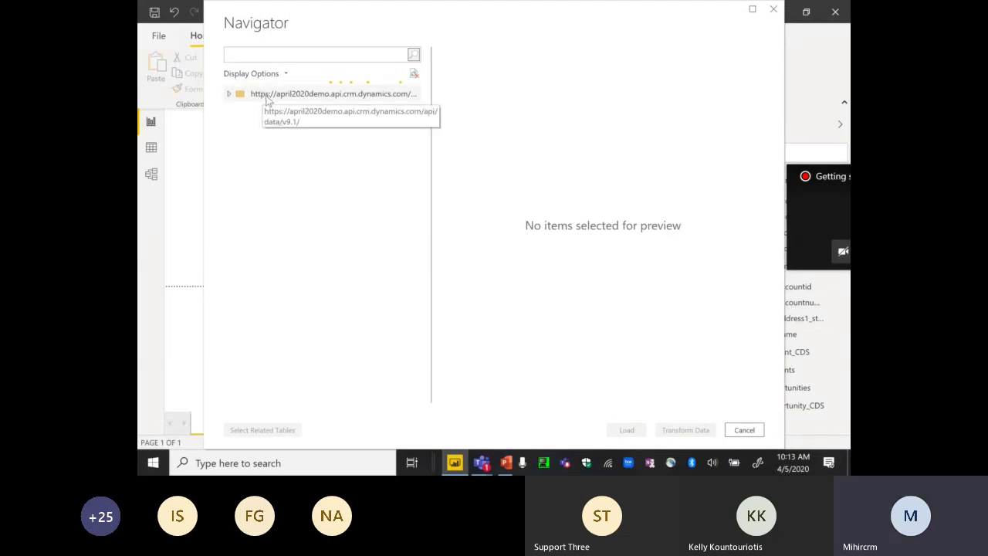
- In Navigator, search 'account', tick the accounts table, and send it to Transform Data
left_click(229, 95)
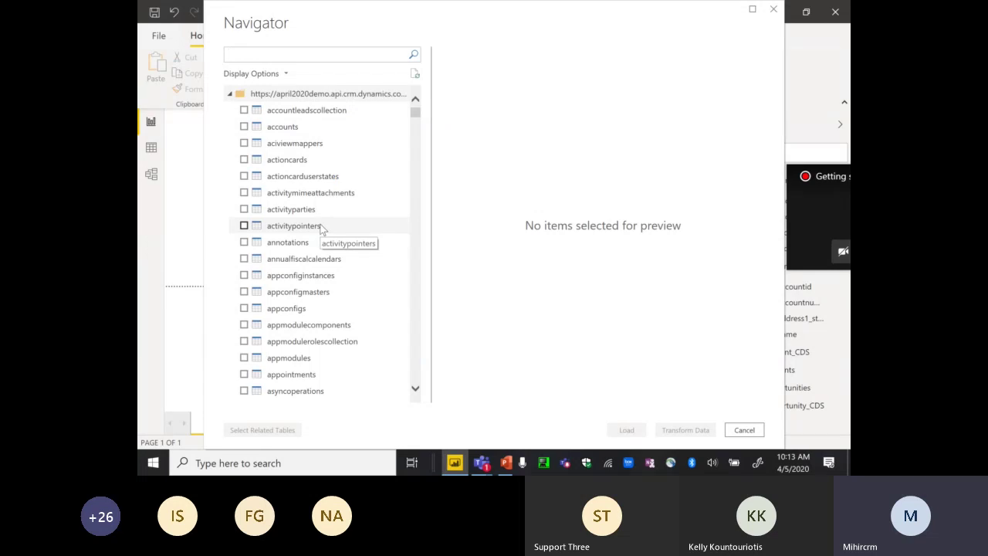
left_click(297, 59)
type("account")
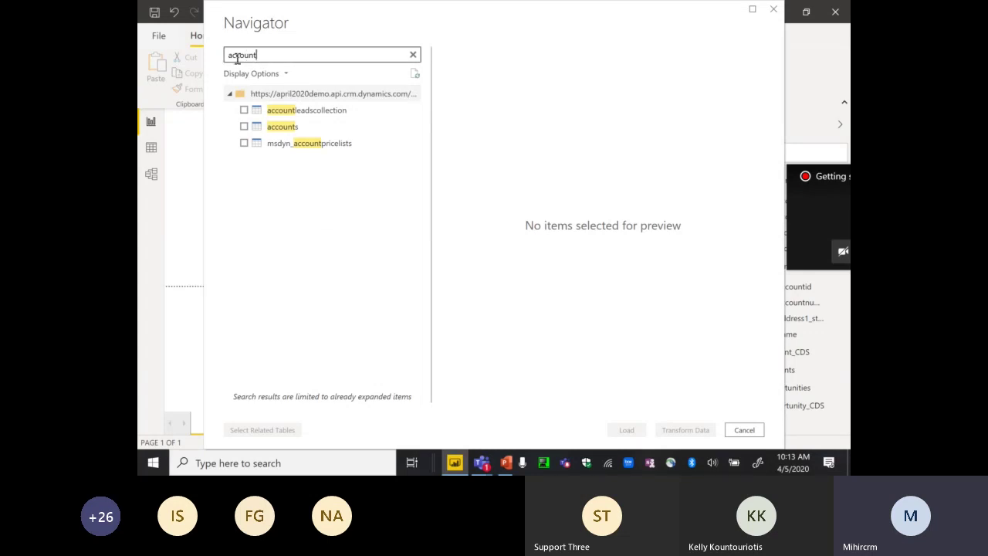
left_click(244, 127)
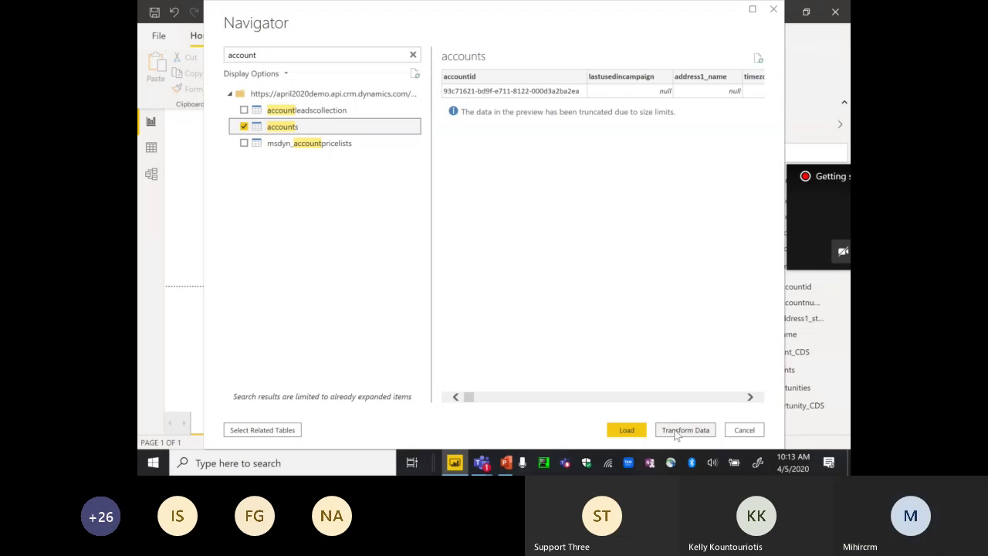
left_click(684, 430)
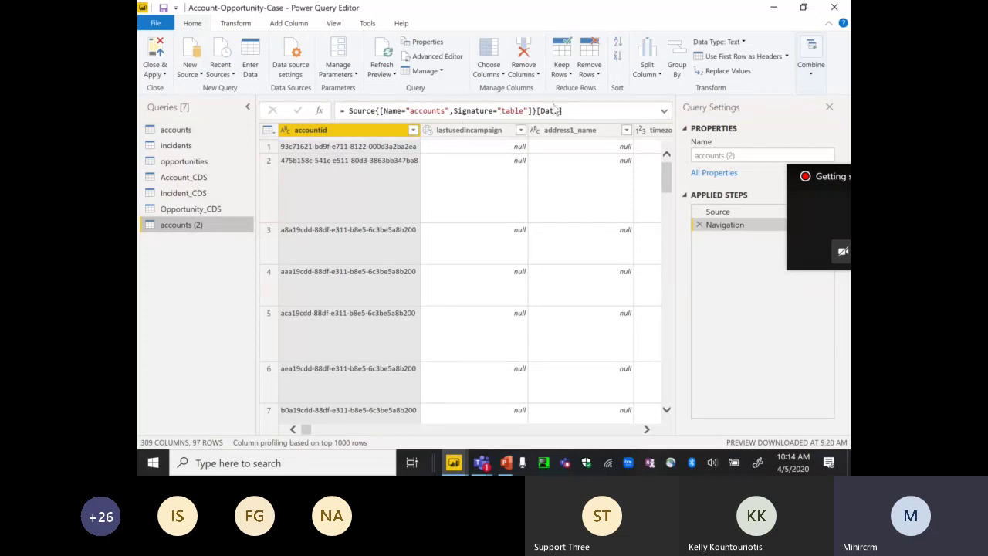
- In the Power Query Editor, open the Choose Columns dropdown for the accounts (2) query
left_click_drag(308, 430, 619, 431)
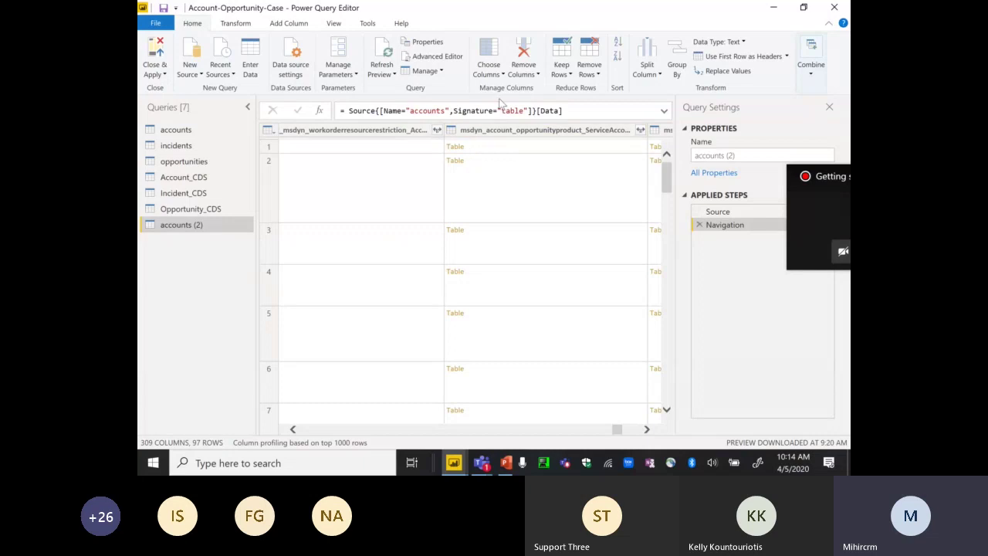
left_click(495, 74)
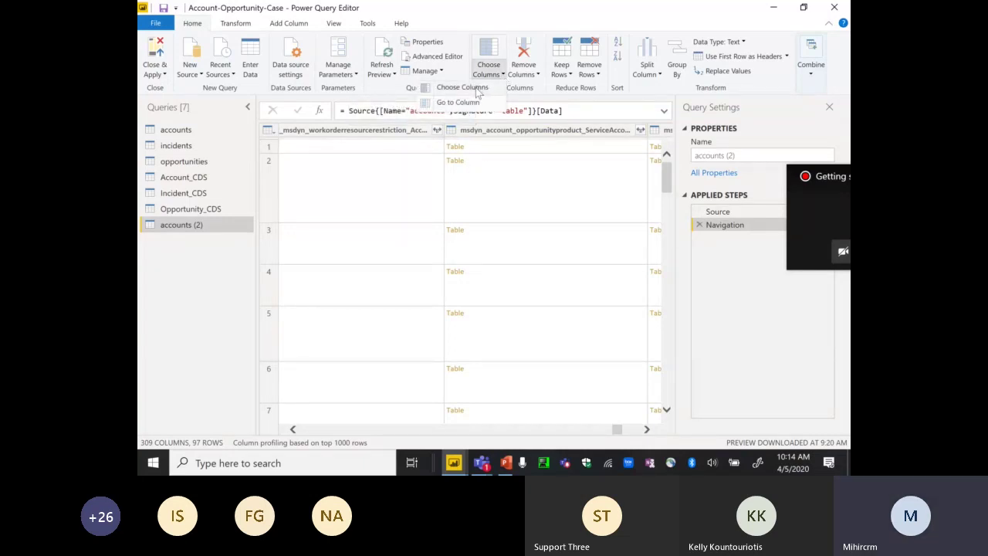
- In Choose Columns, deselect all, then tick accountid, accountnumber (found by searching 'number') and industrycode
left_click(477, 89)
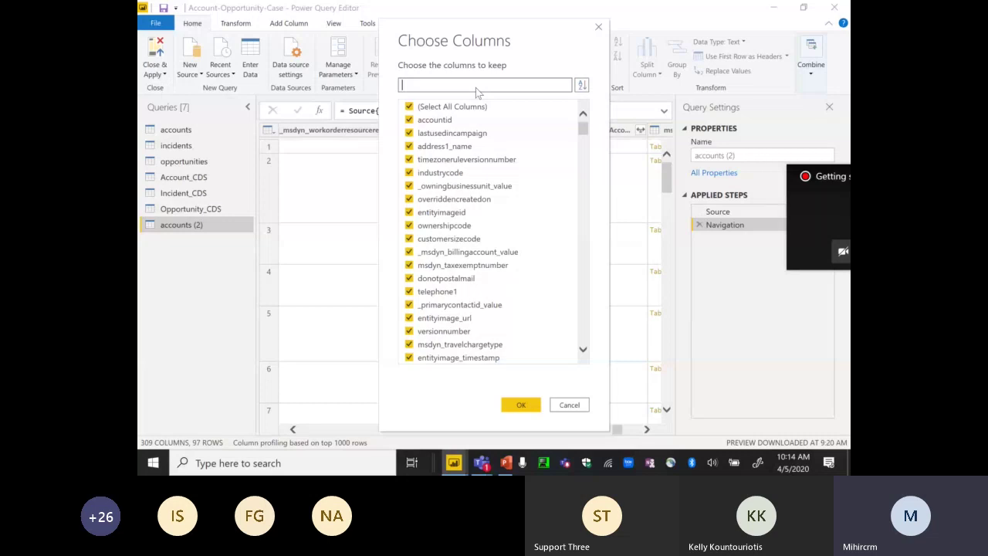
left_click(409, 106)
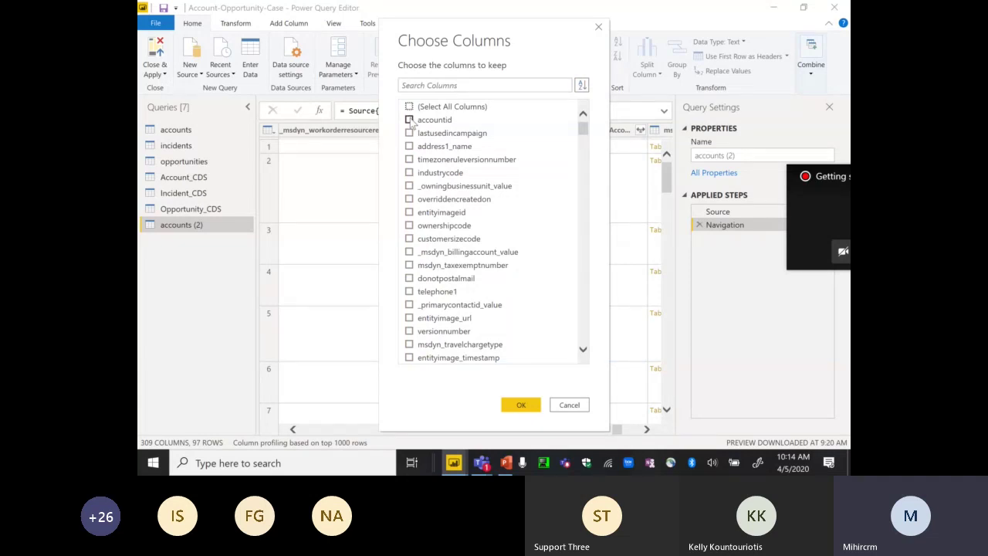
left_click(410, 121)
left_click(464, 85)
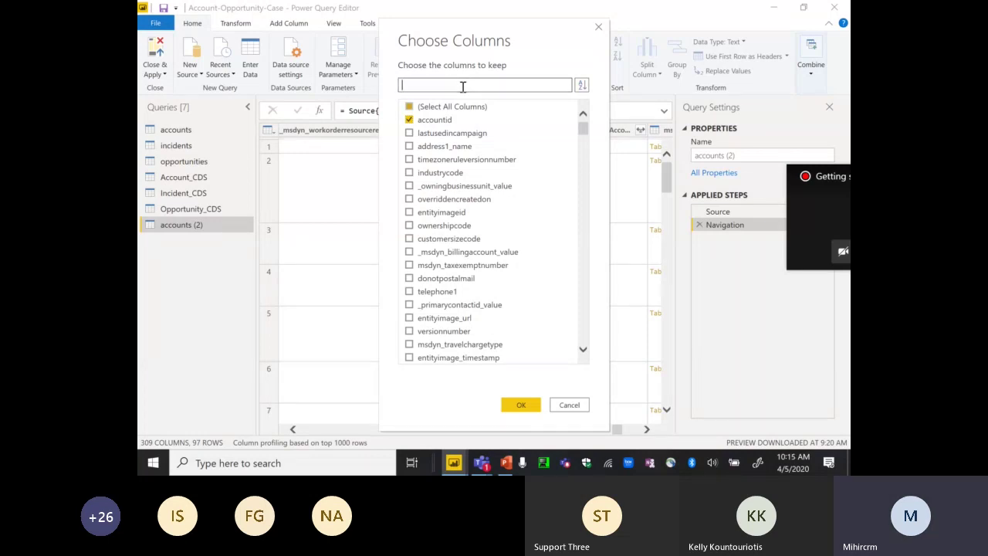
type("number")
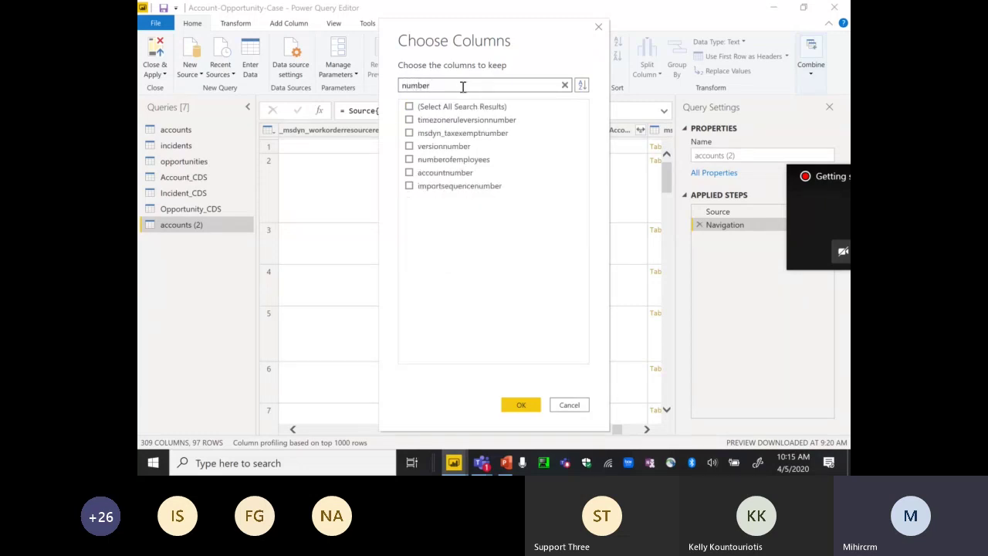
left_click(409, 173)
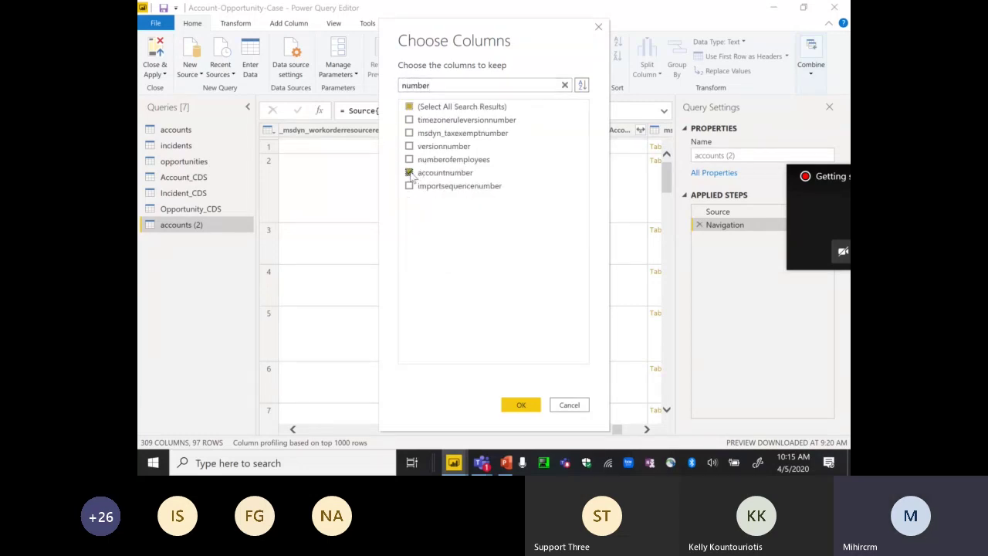
left_click(437, 85)
key("BackSpace")
key("BackSpace")
key("BackSpace")
key("BackSpace")
key("BackSpace")
key("BackSpace")
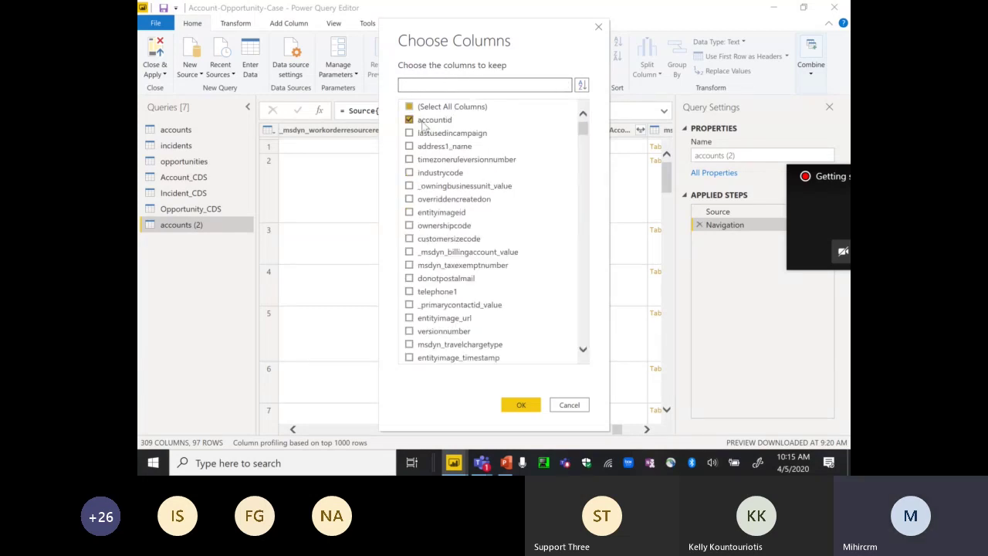
left_click(409, 173)
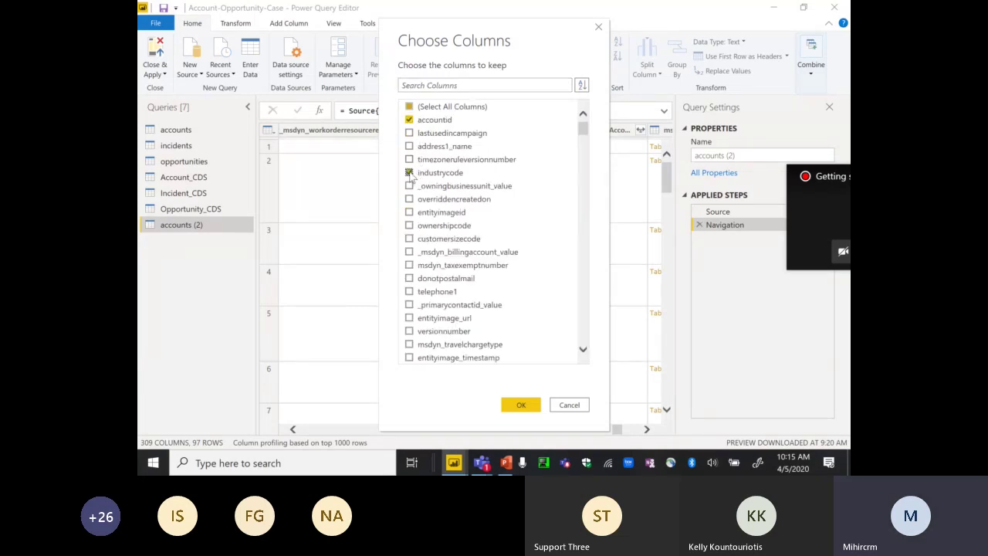
scroll(584, 248, "down", 15)
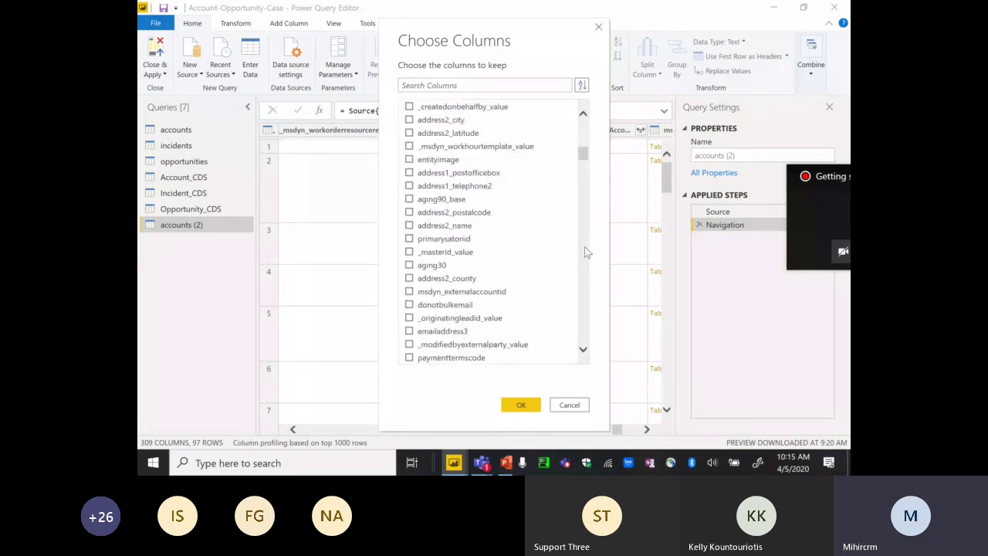
scroll(584, 246, "down", 15)
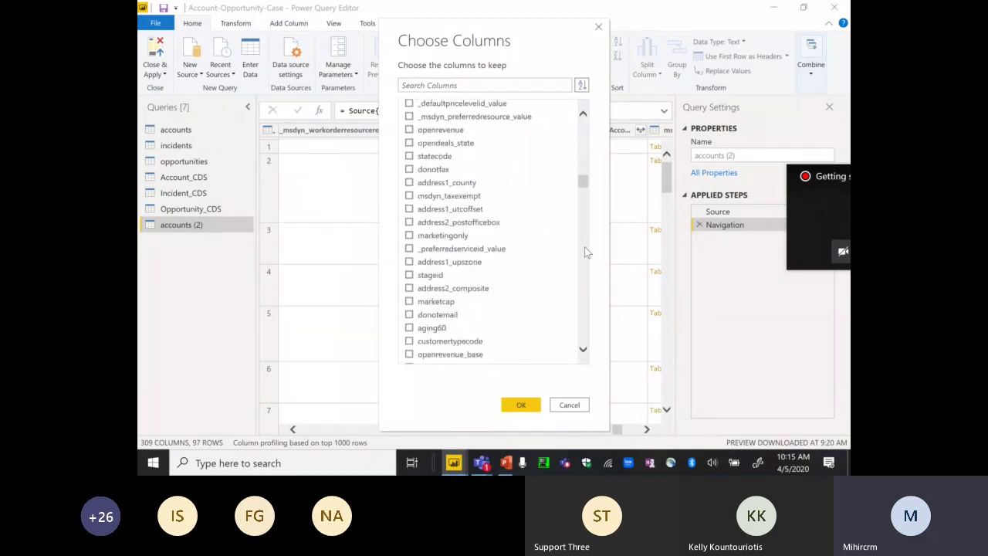
scroll(585, 246, "down", 6)
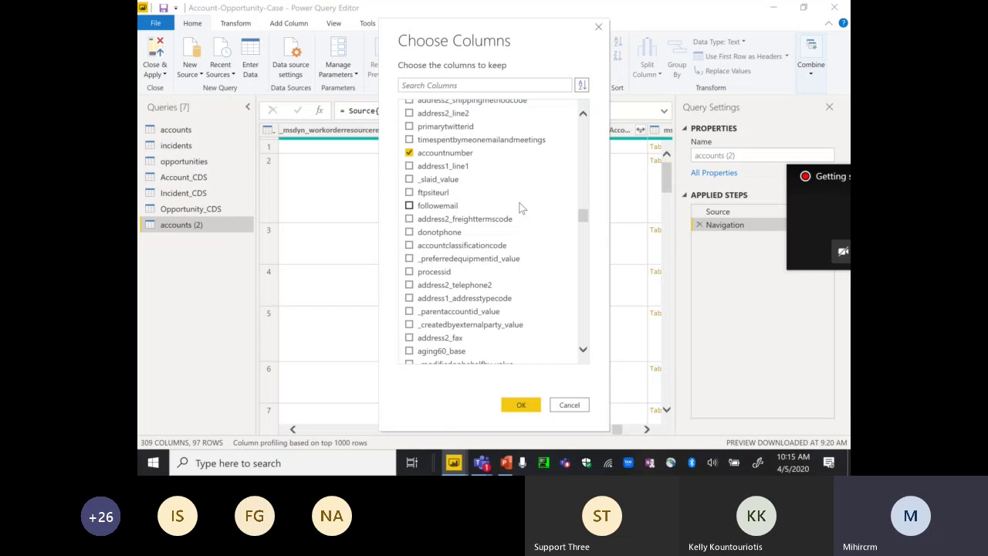
- Cancel the column selection and close the Power Query Editor without applying changes
left_click(569, 405)
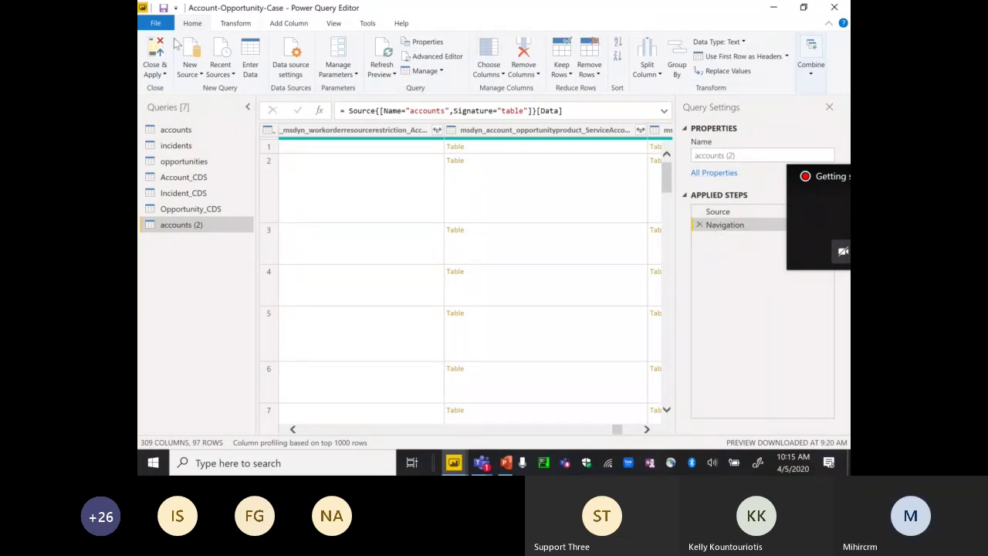
left_click(164, 75)
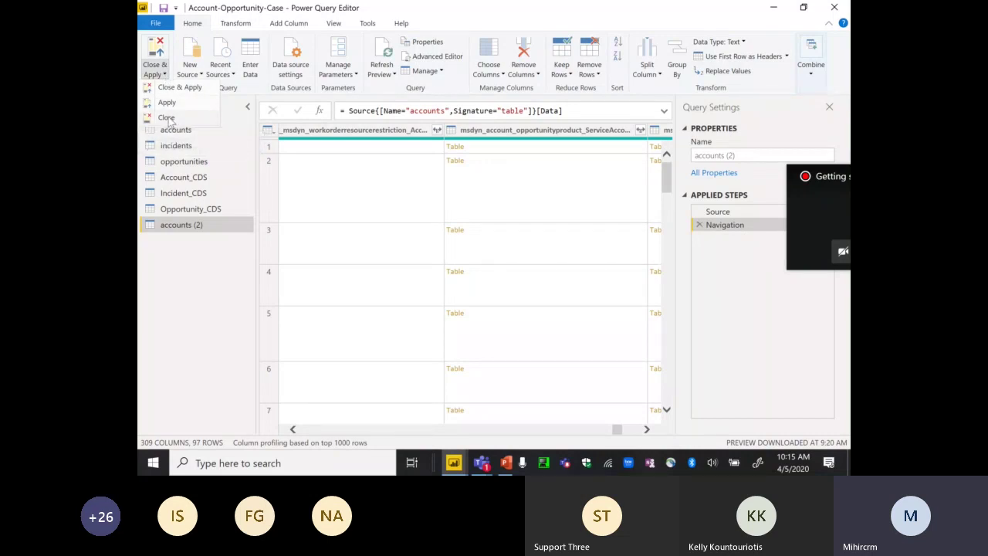
left_click(168, 119)
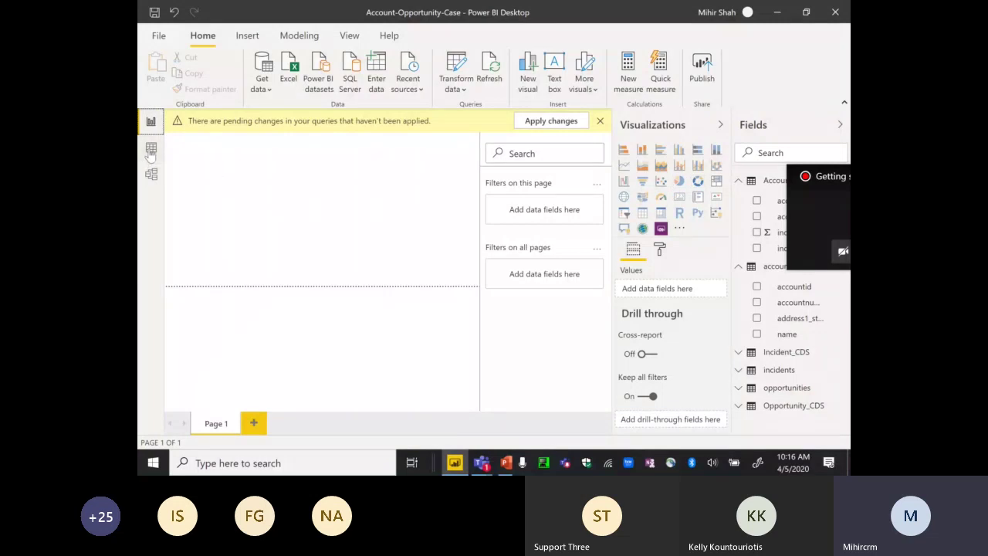
- Open Data view, close the meeting mini-window, and display the accounts table's 97 rows
left_click(150, 150)
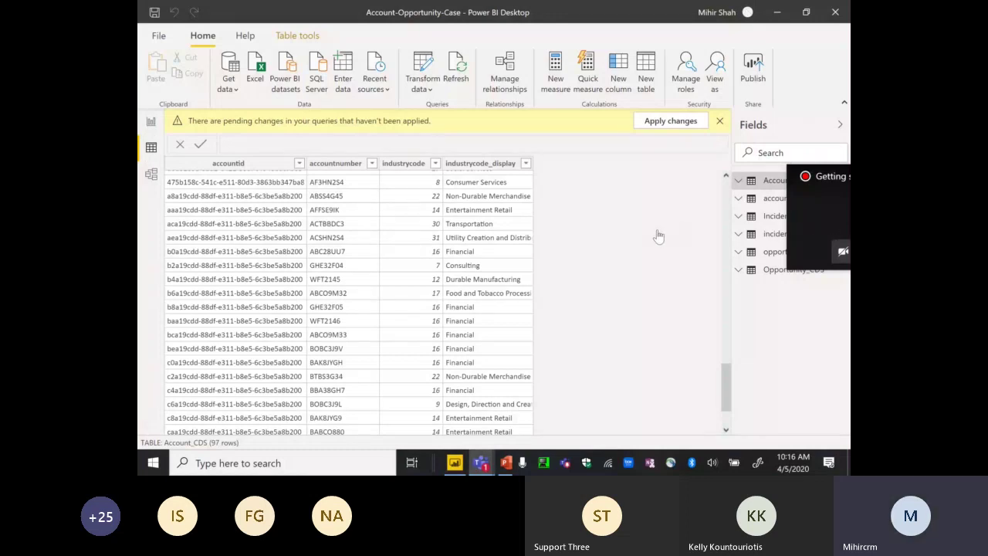
left_click_drag(832, 178, 597, 237)
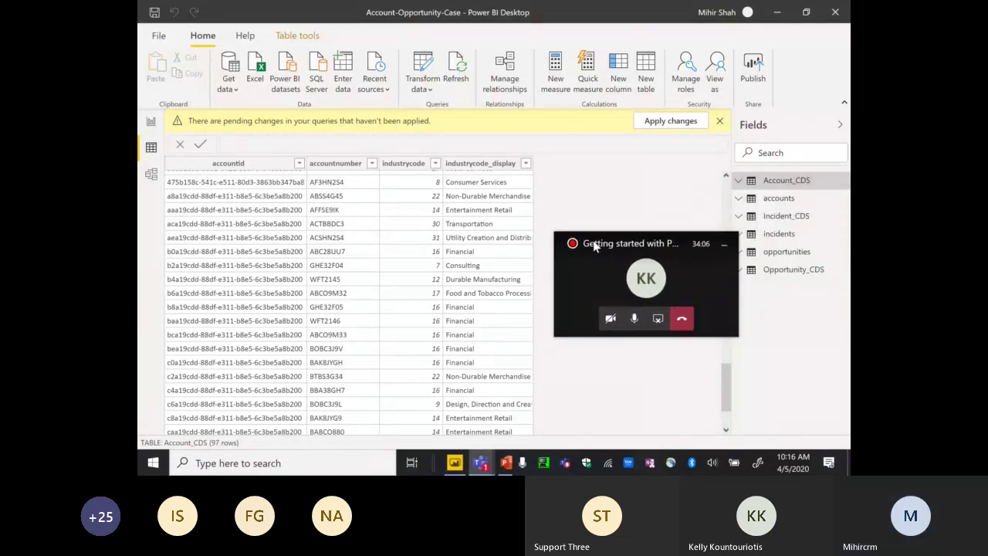
left_click(727, 249)
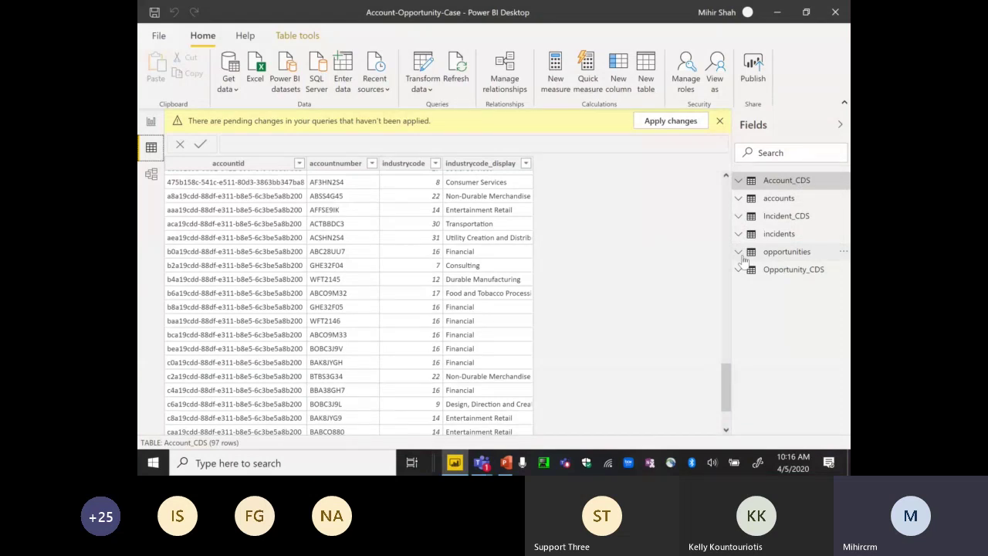
left_click(770, 199)
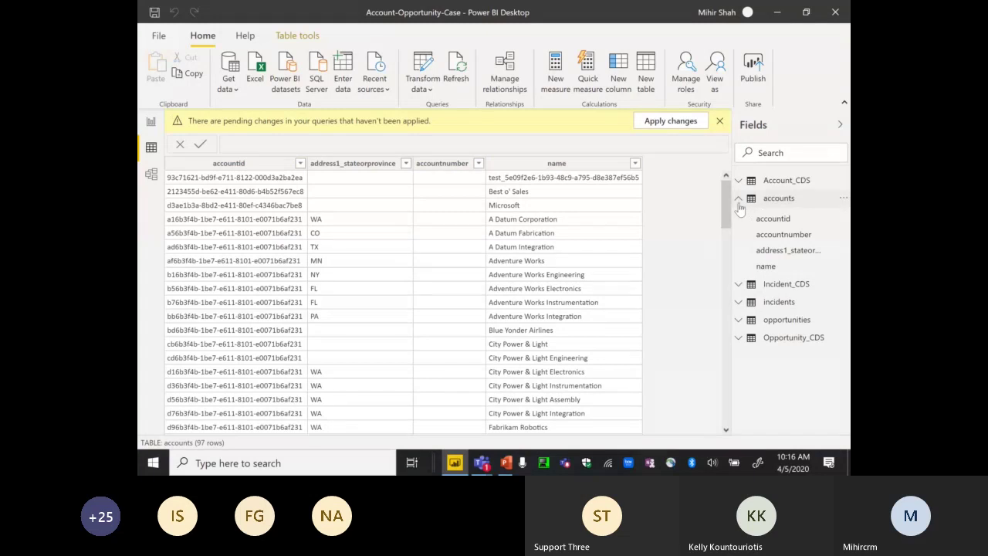
left_click(738, 199)
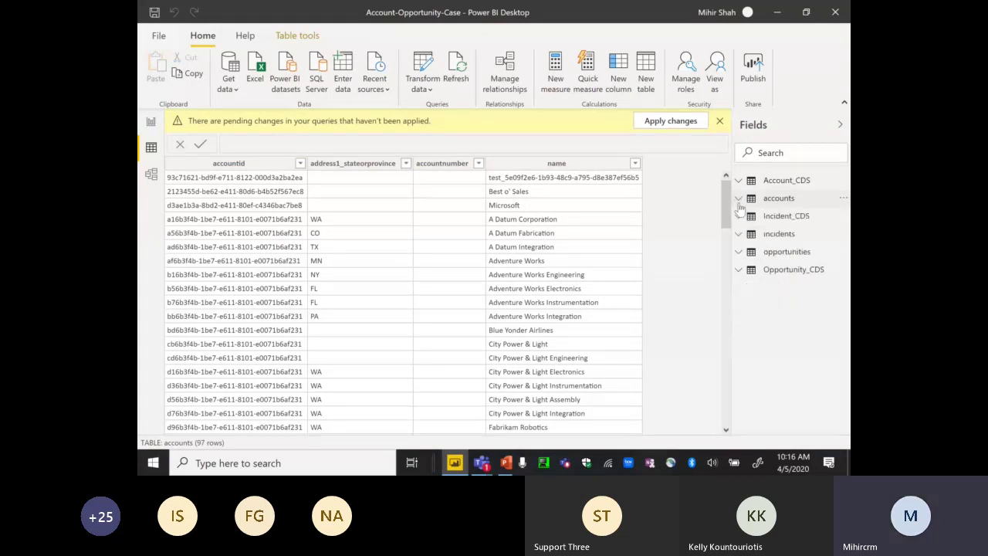
- Display the incidents table's 43 rows and scroll across its columns
left_click(768, 234)
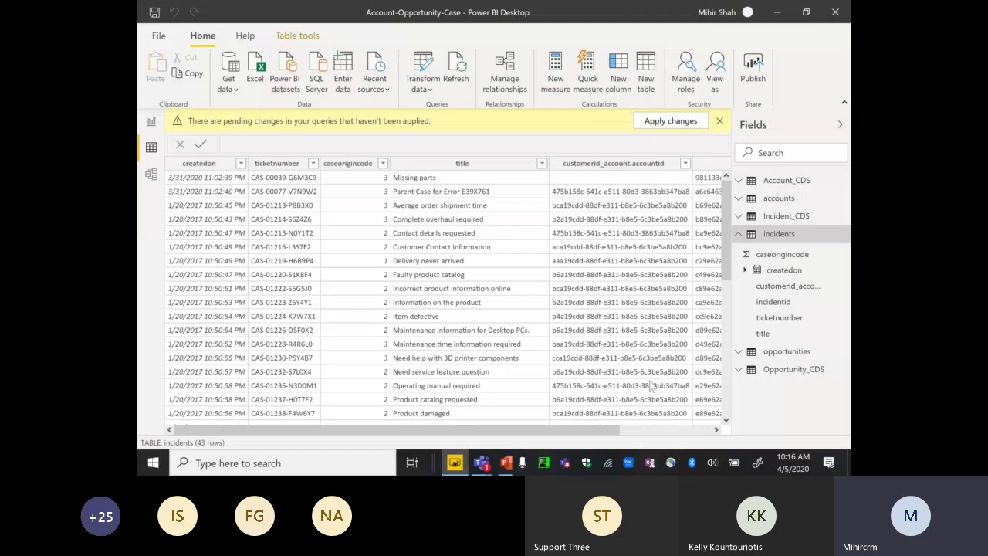
scroll(660, 436, "right", 3)
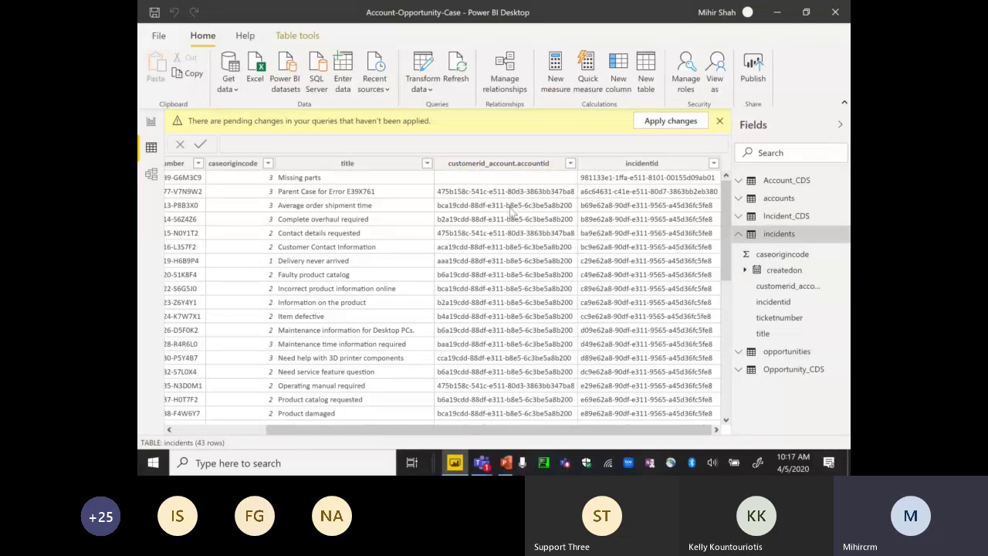
left_click_drag(381, 427, 269, 429)
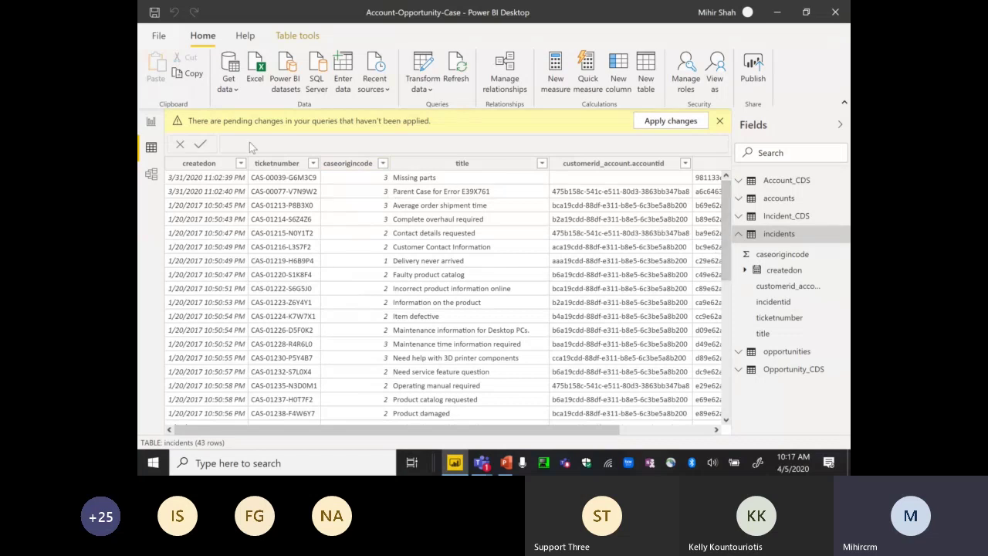
left_click(226, 89)
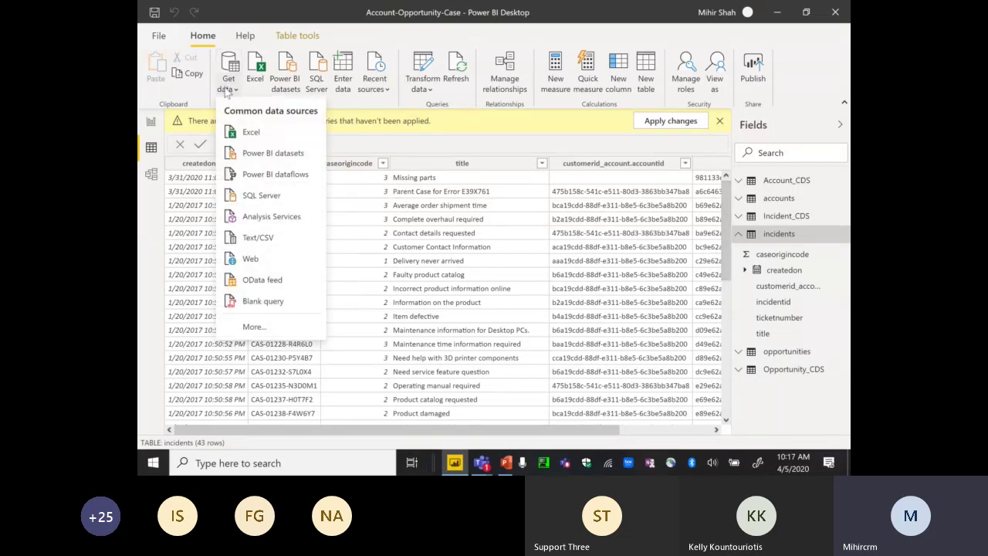
left_click(272, 328)
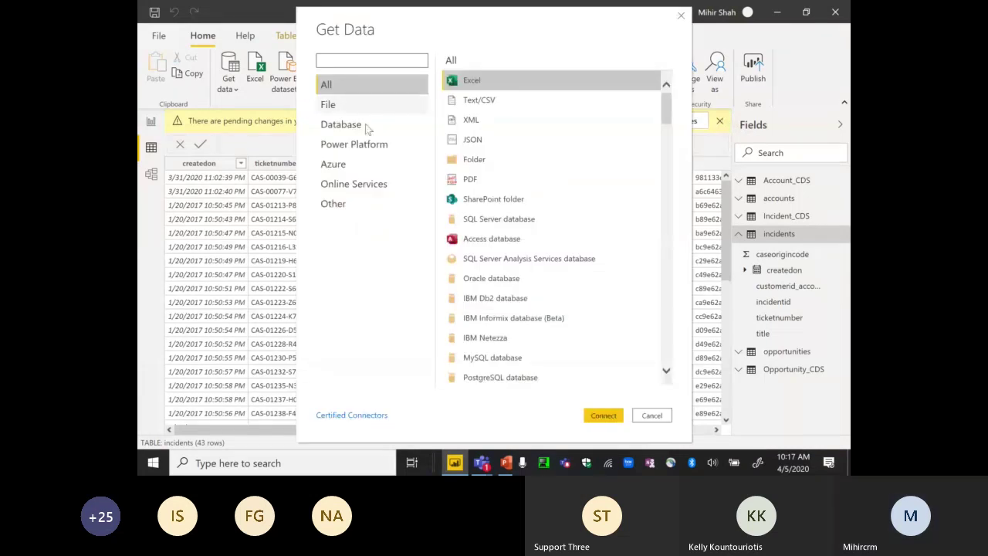
left_click(391, 143)
left_click(486, 121)
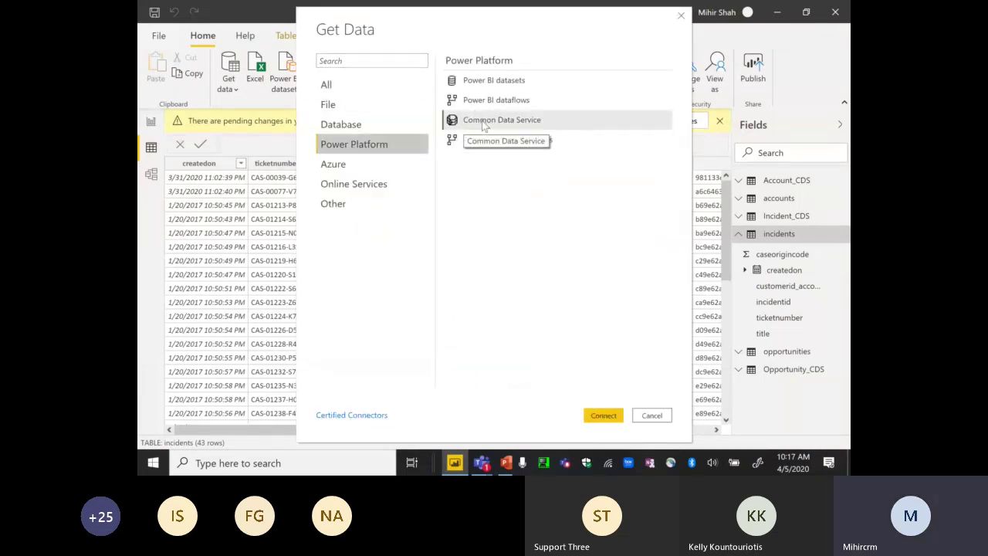
left_click(604, 416)
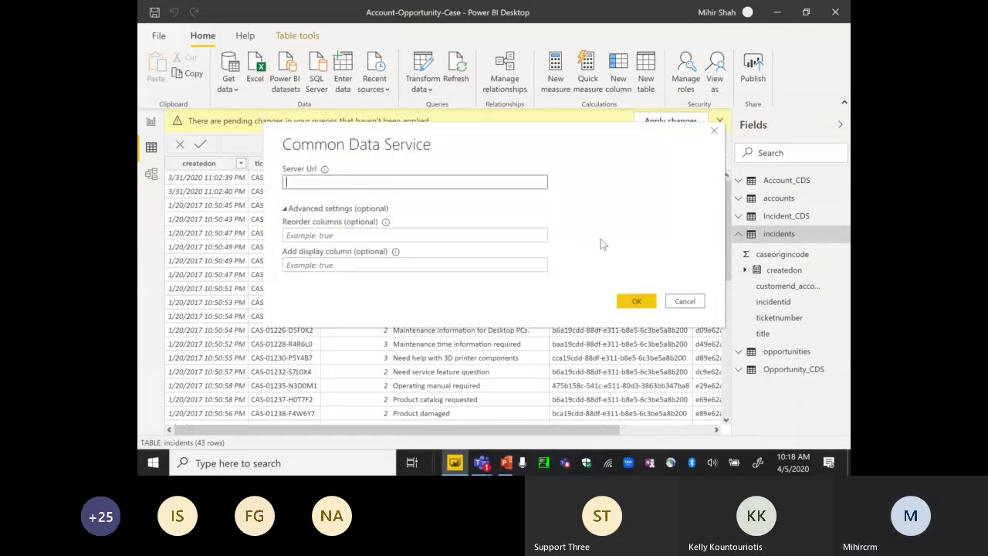
- Abandon the current connection and reconnect to april2020demo.crm.dynamics.com from Recent sources
left_click(679, 303)
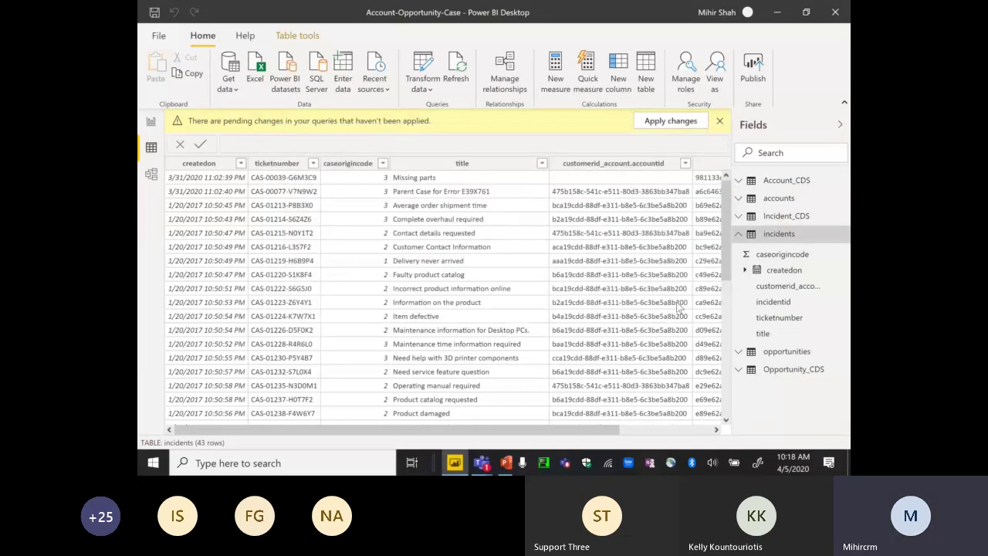
left_click(386, 86)
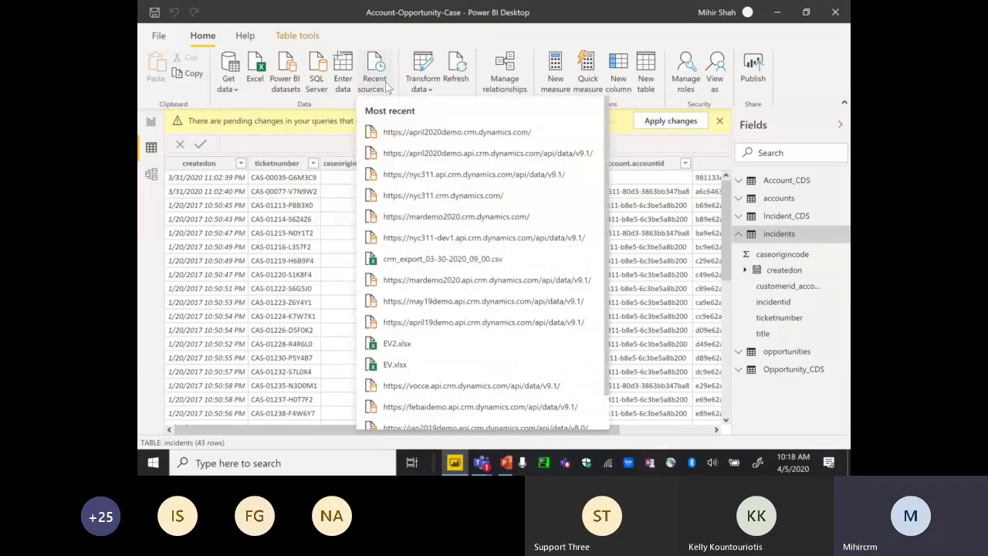
left_click(408, 132)
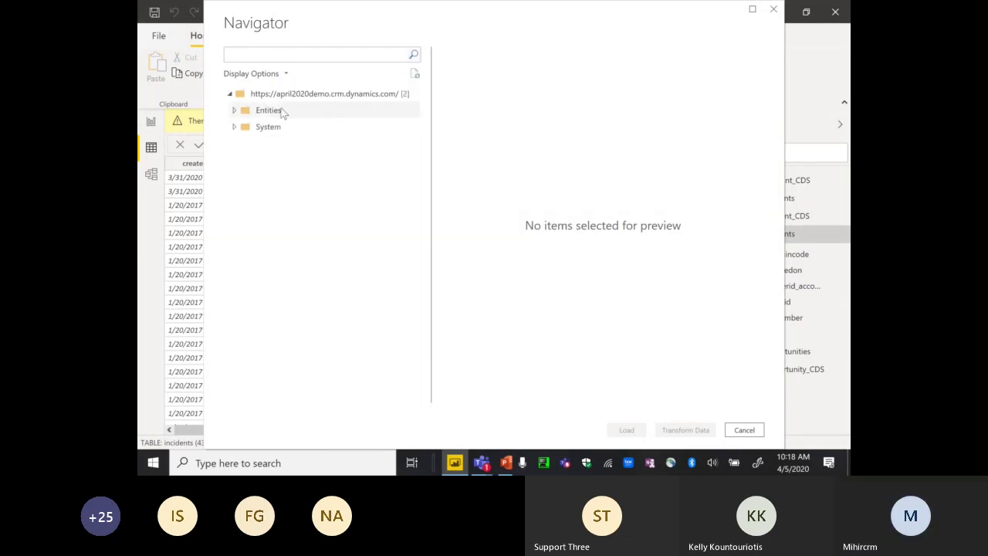
- Expand the Entities folder in Navigator and scroll through its 518 entities
left_click(235, 112)
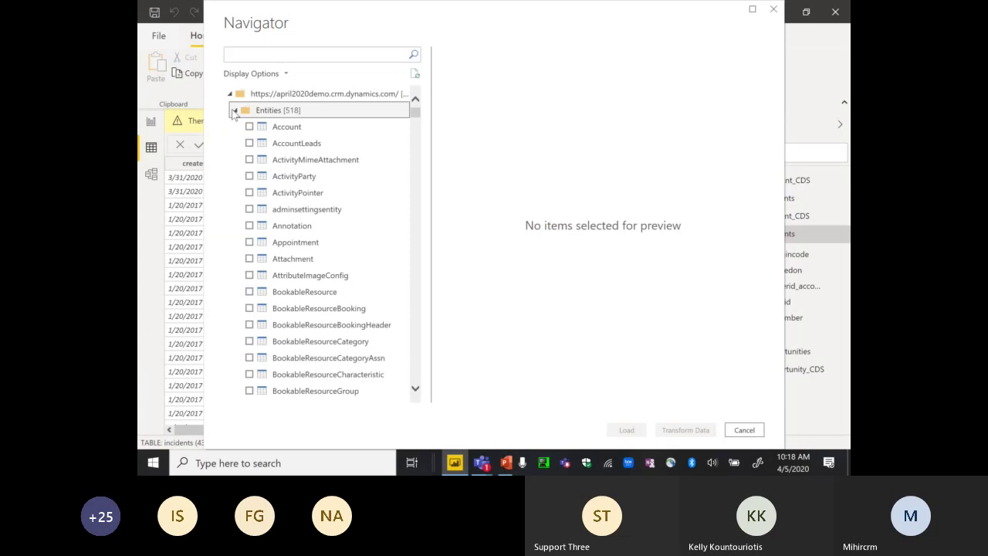
left_click(283, 58)
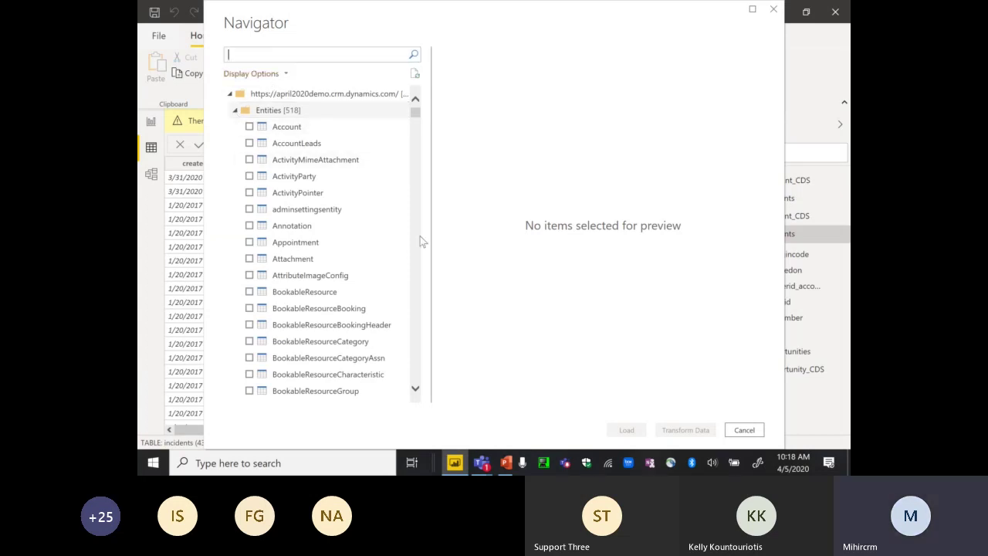
scroll(416, 250, "down", 5)
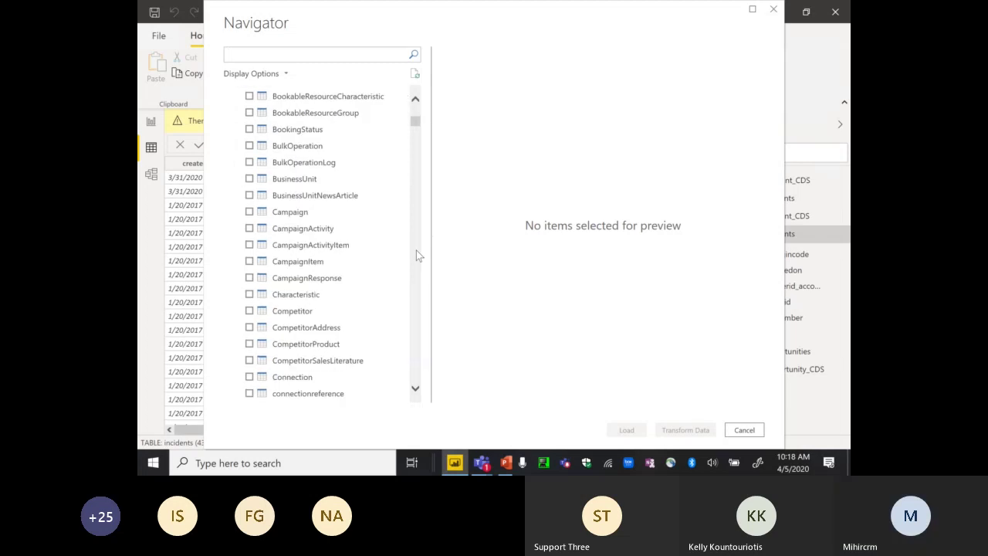
scroll(416, 250, "down", 5)
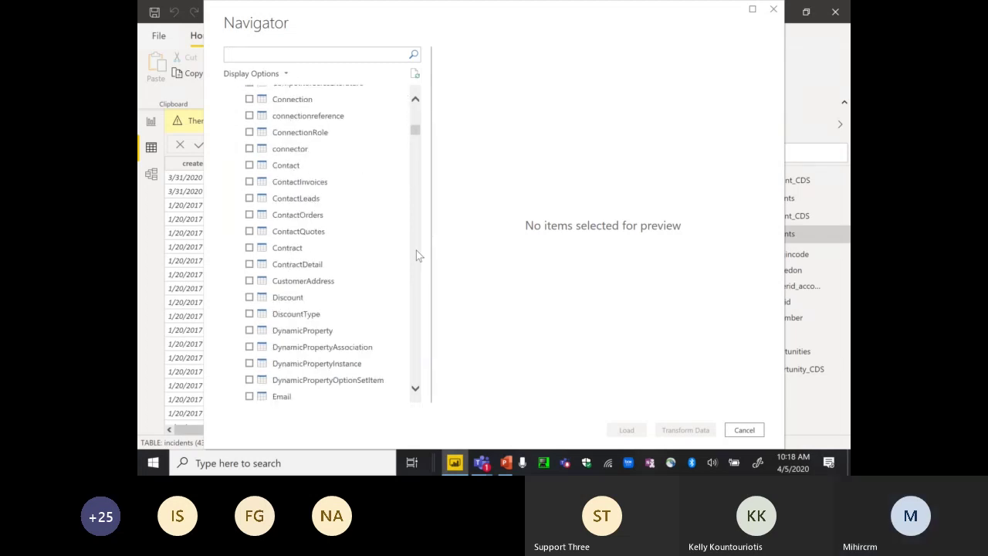
scroll(416, 250, "down", 5)
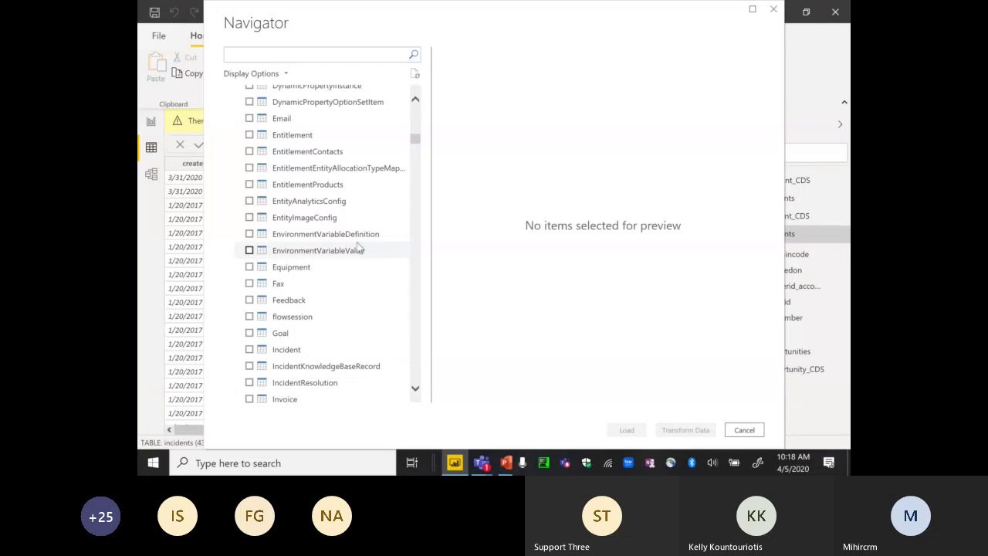
left_click(259, 55)
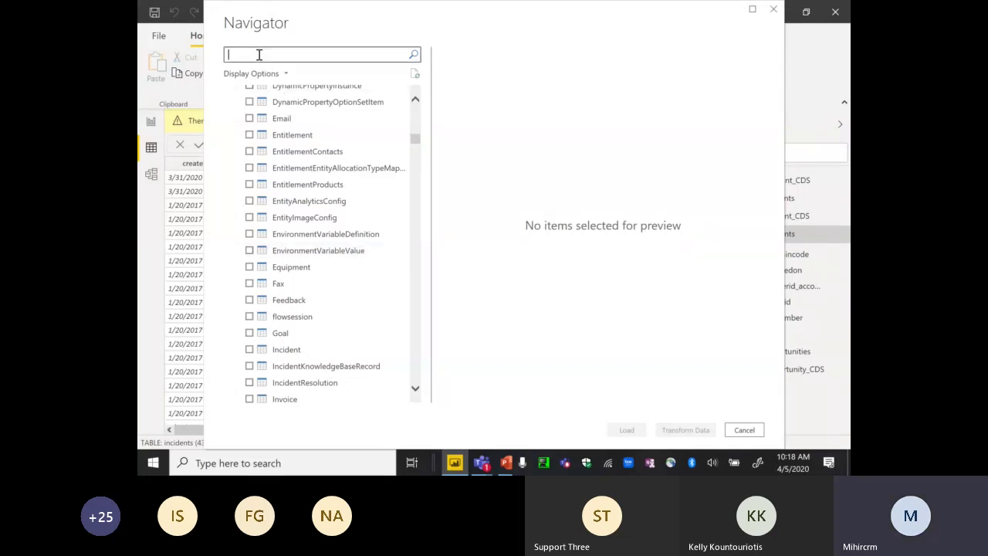
- Search Navigator for 'incid', tick Incident, and load it into Power Query via Transform Data
type("displa")
key("BackSpace")
key("BackSpace")
key("BackSpace")
key("BackSpace")
key("BackSpace")
key("BackSpace")
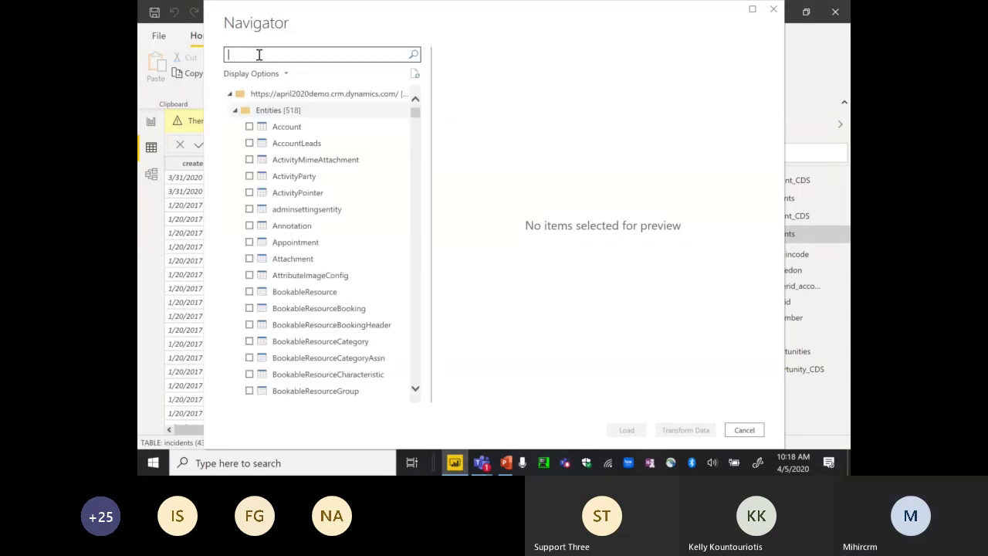
type("incid")
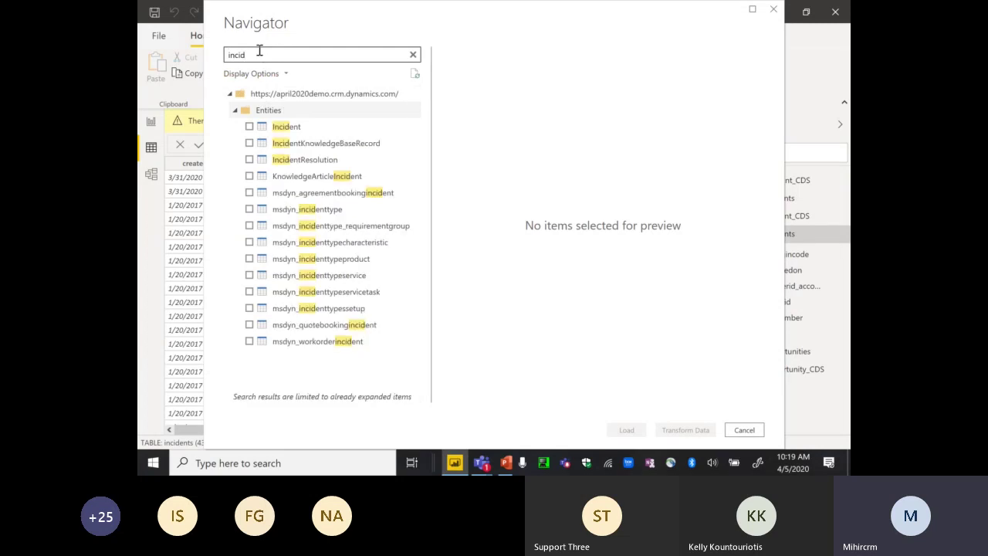
left_click(250, 126)
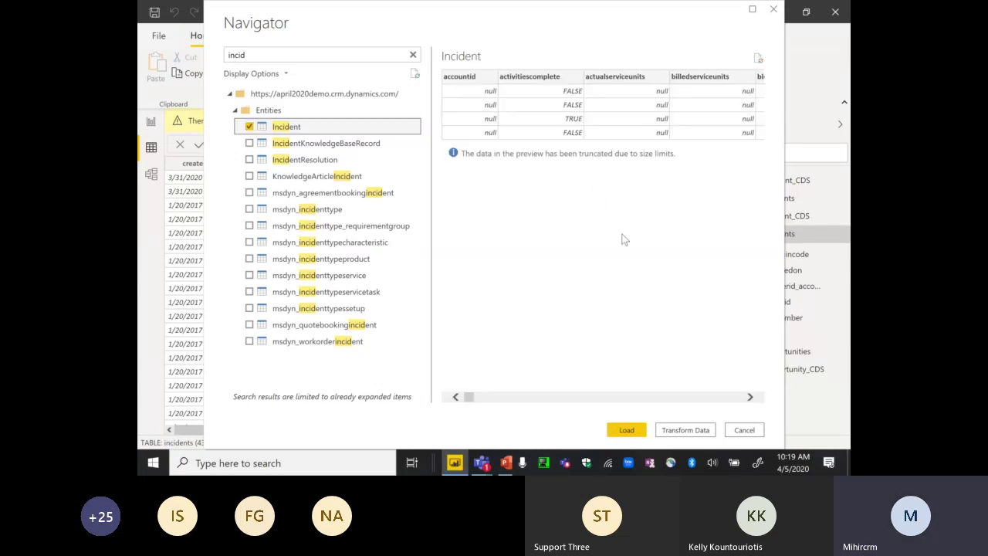
left_click(676, 430)
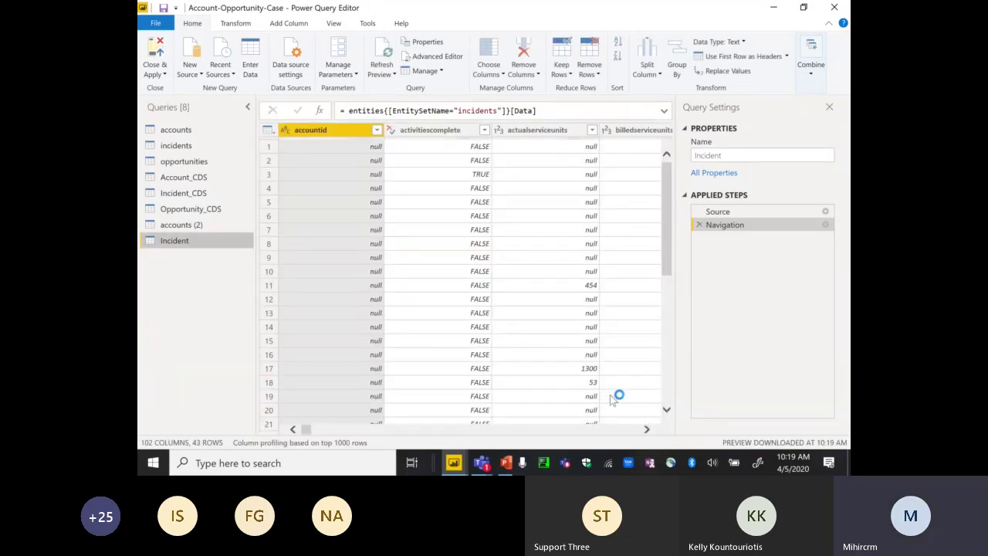
left_click(488, 70)
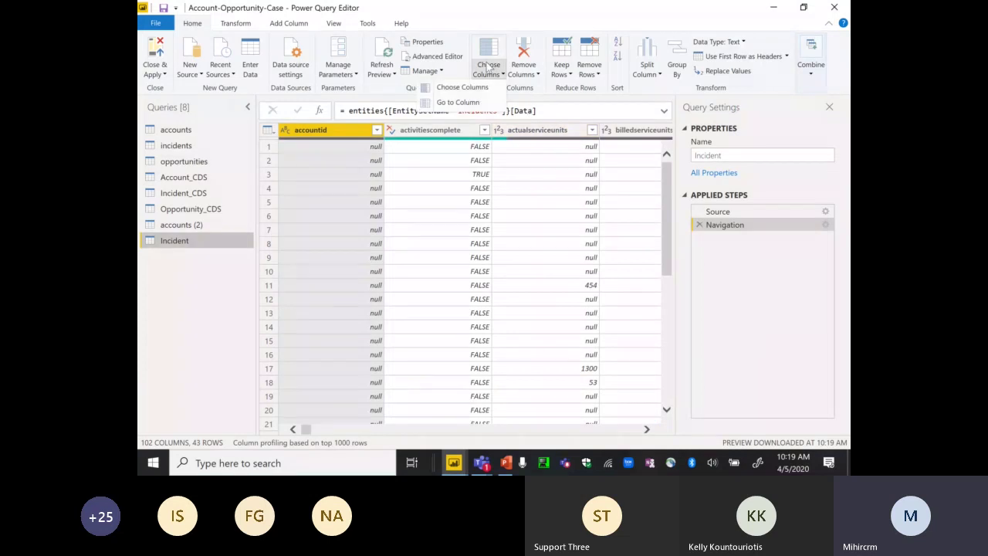
left_click(463, 87)
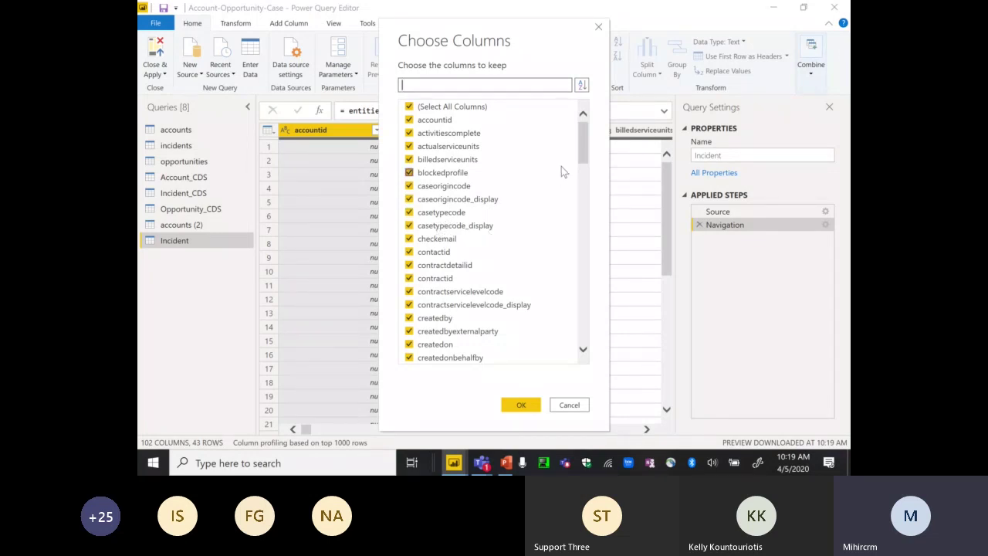
left_click_drag(582, 144, 585, 286)
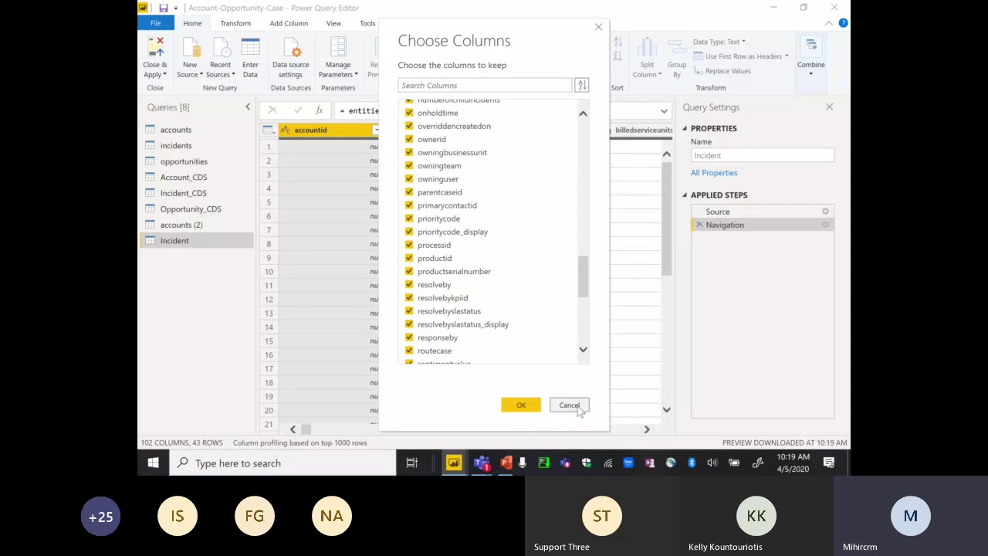
left_click(571, 405)
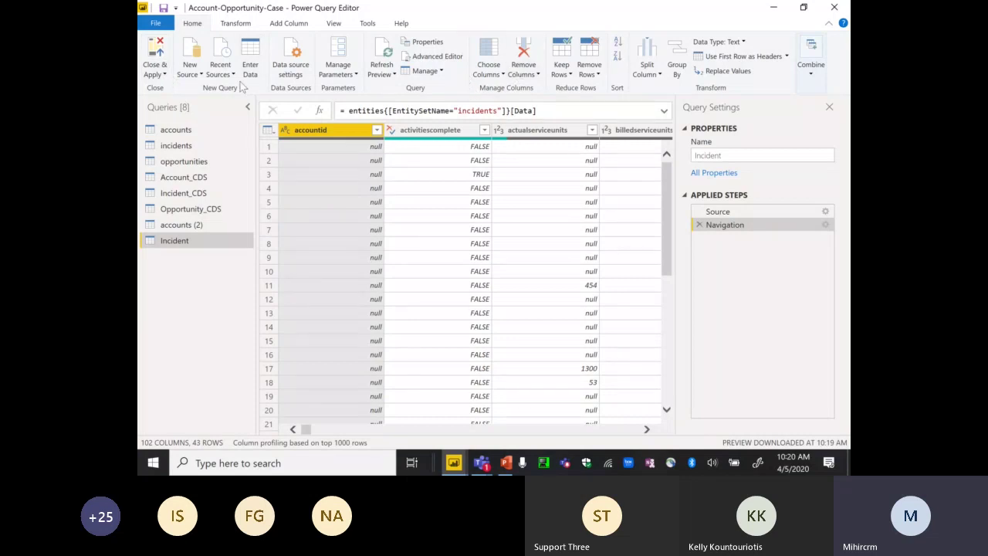
- Leave the query editor without applying, dismiss the pending-changes banner and collapse incidents
left_click(157, 77)
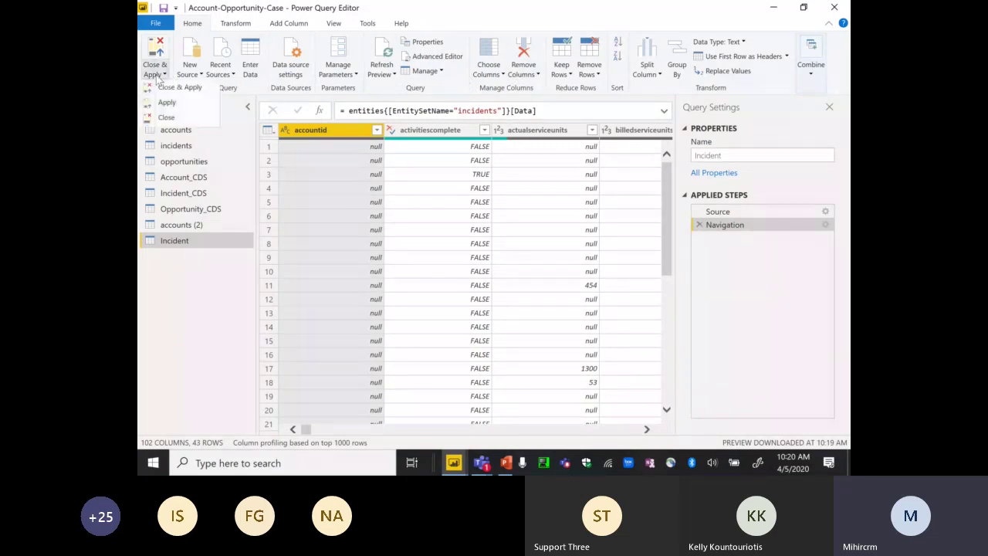
key("Escape")
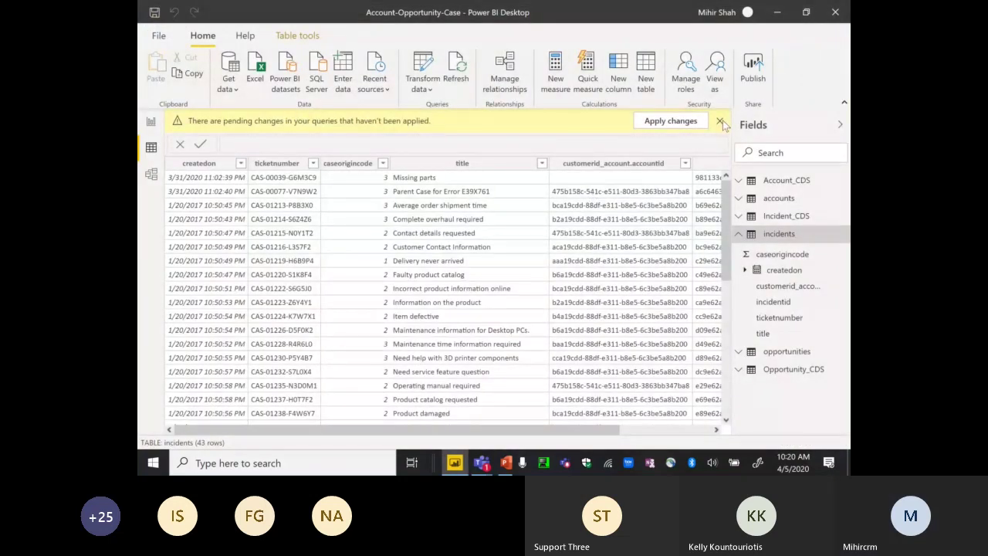
left_click(721, 121)
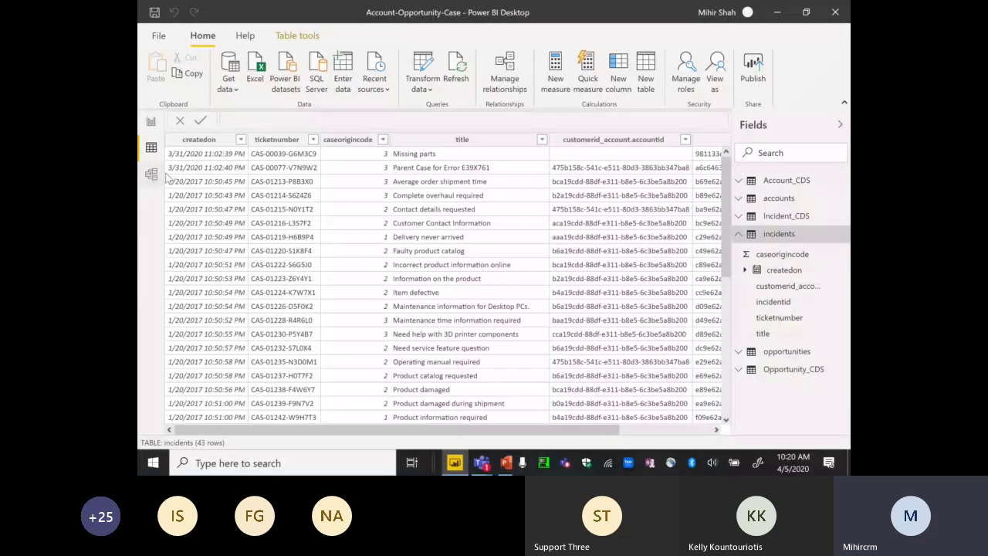
left_click(738, 237)
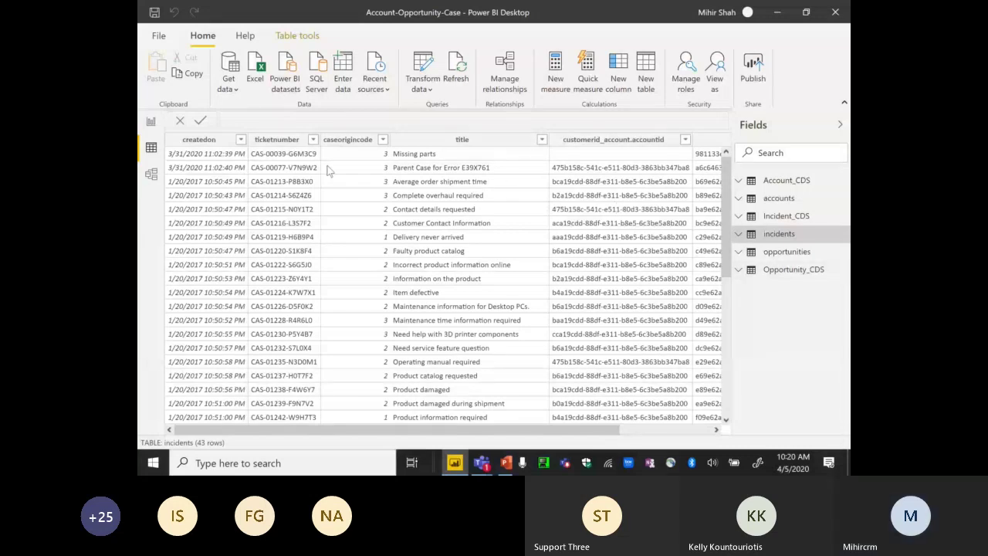
left_click(152, 175)
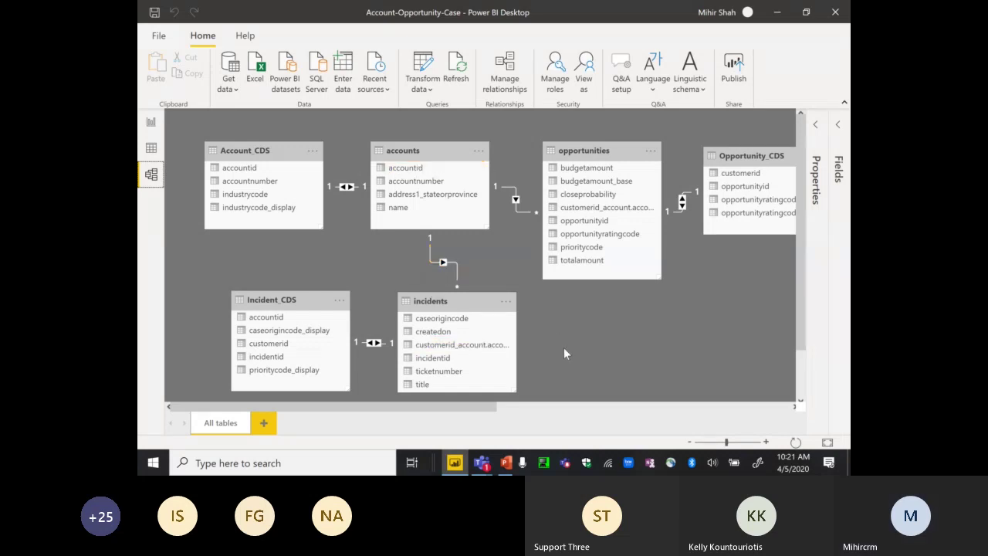
- Dismiss the pending-changes banner over the model relationship diagram
mouse_move(482, 462)
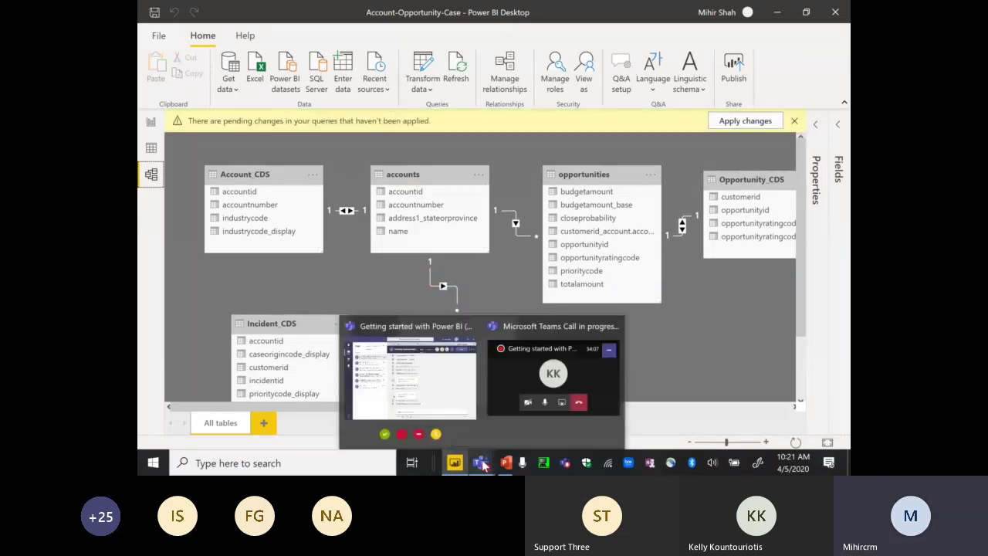
left_click(793, 121)
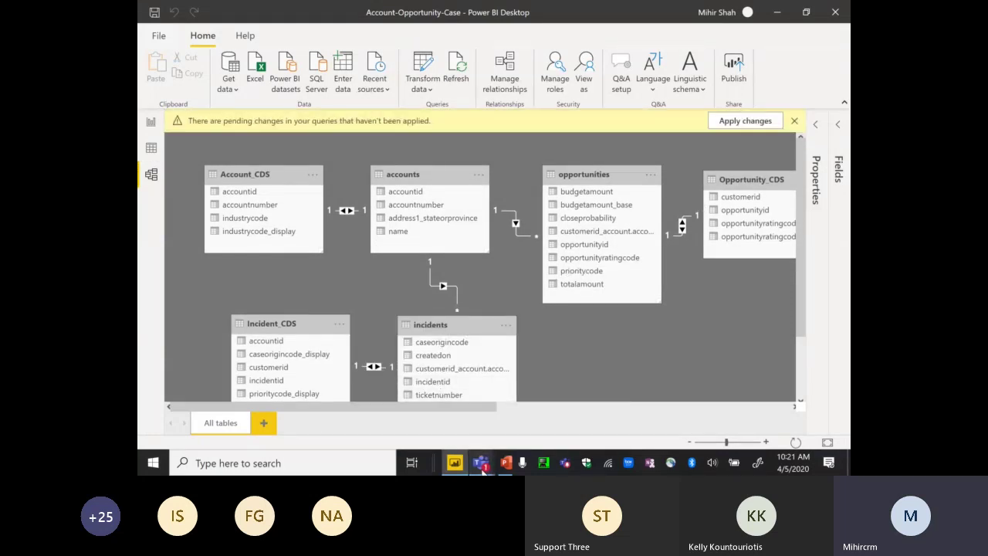
mouse_move(483, 470)
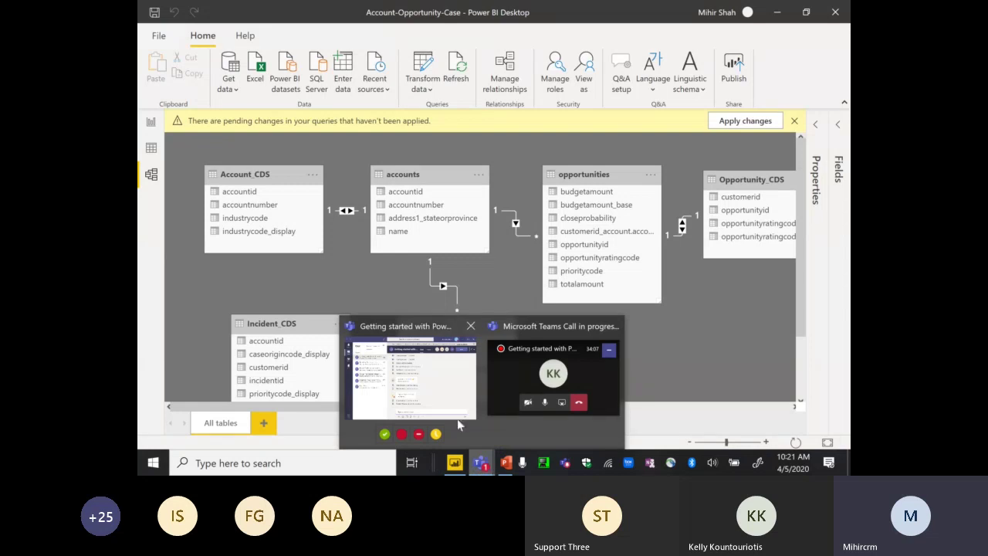
- Minimize the Teams meeting chat and close Power BI's pending-changes bar
left_click(436, 383)
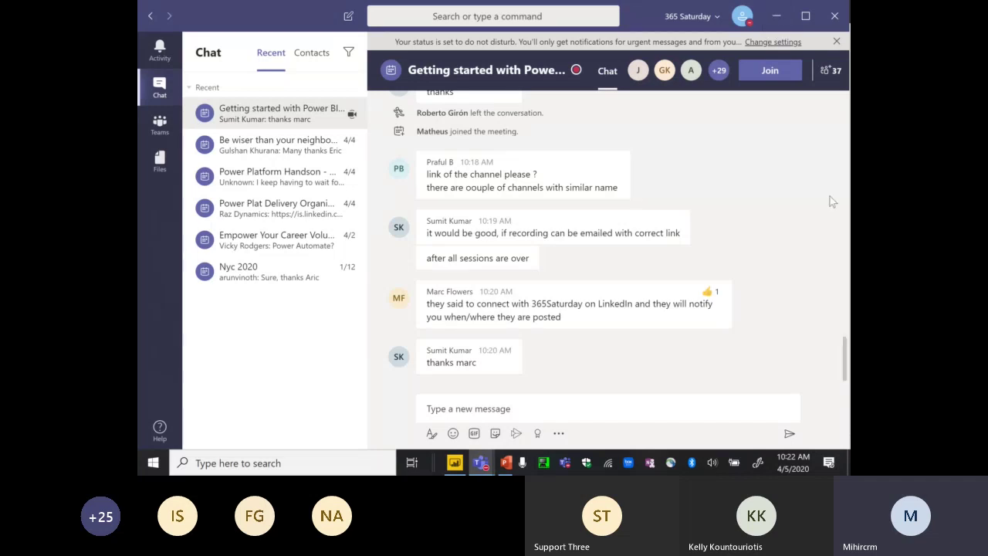
left_click(775, 19)
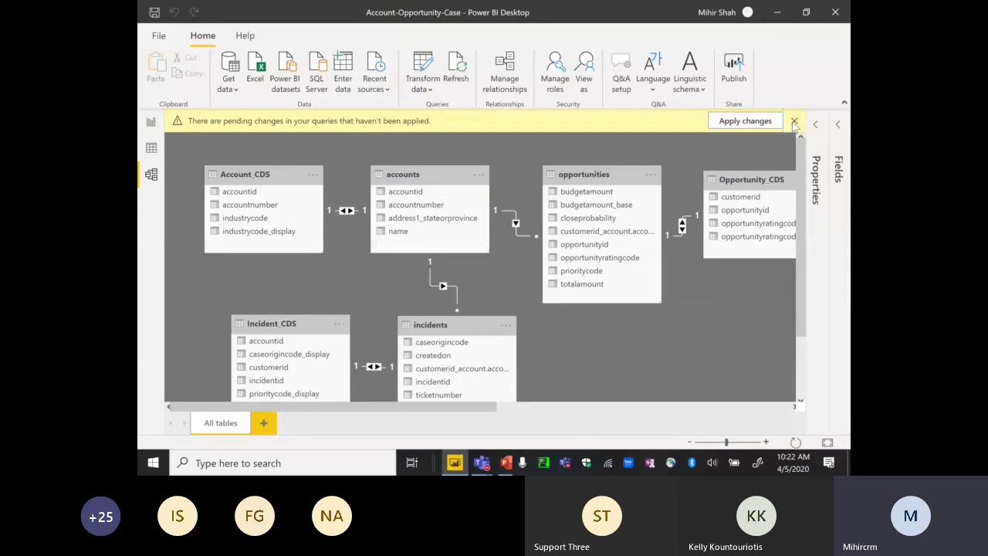
left_click(794, 121)
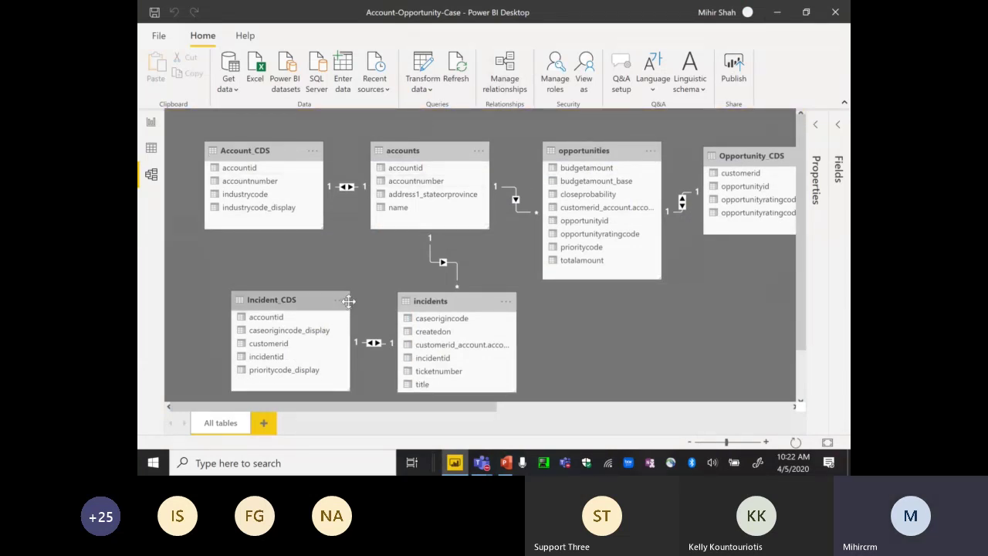
- In Data view, expand accounts and start renaming its name field
left_click(152, 149)
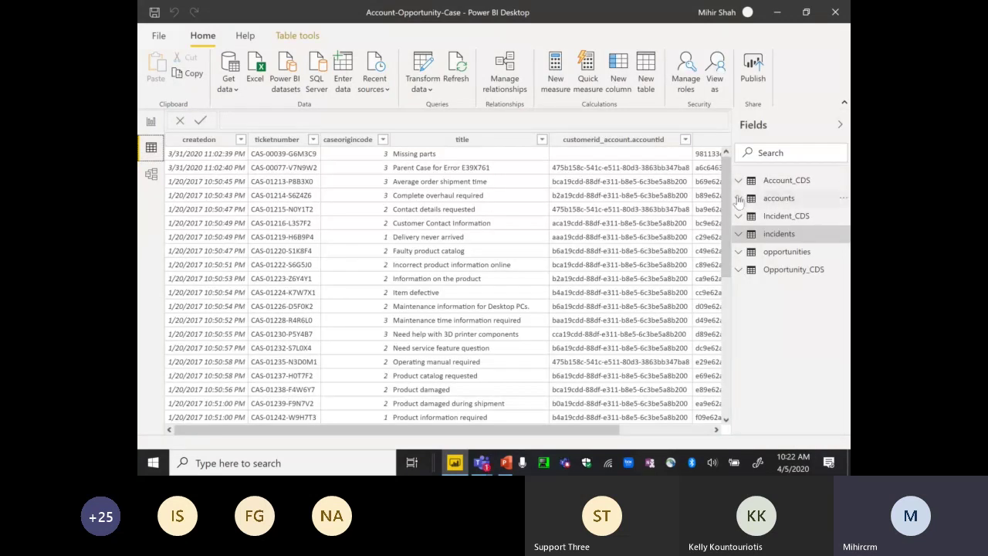
left_click(763, 199)
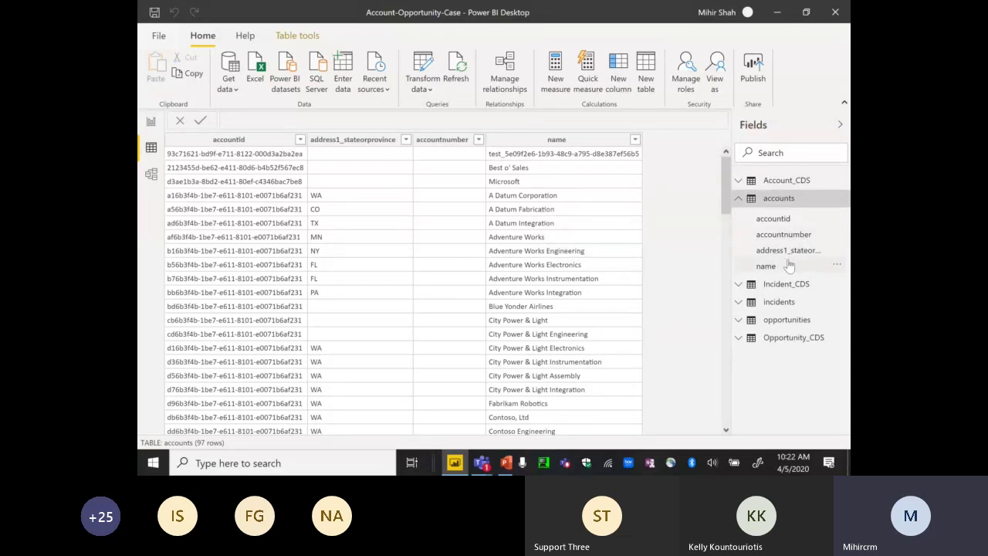
left_click(837, 268)
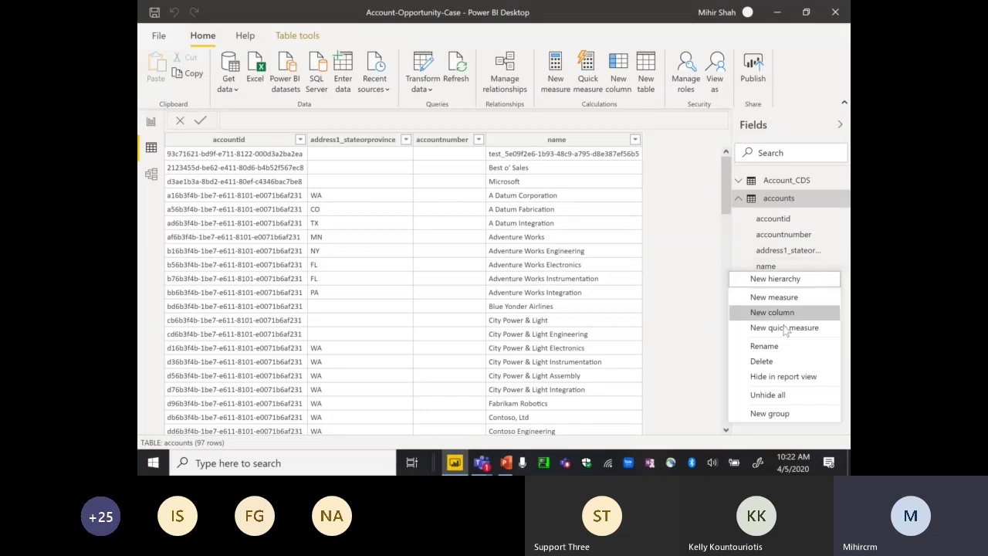
left_click(772, 347)
left_click(773, 347)
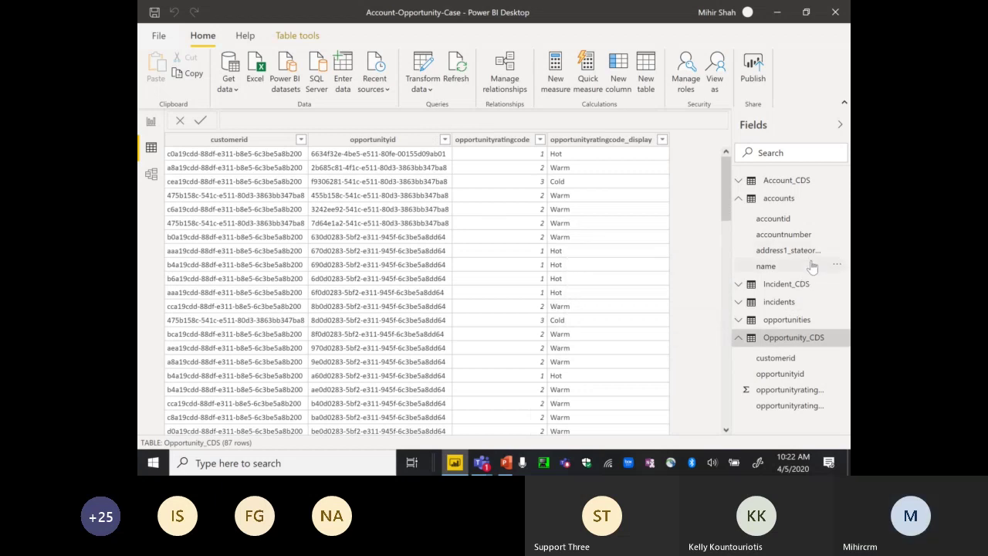
- Rename name to 'Account Name', dismiss the pending-changes warning and banner, then show Opportunity_CDS rows
left_click(836, 268)
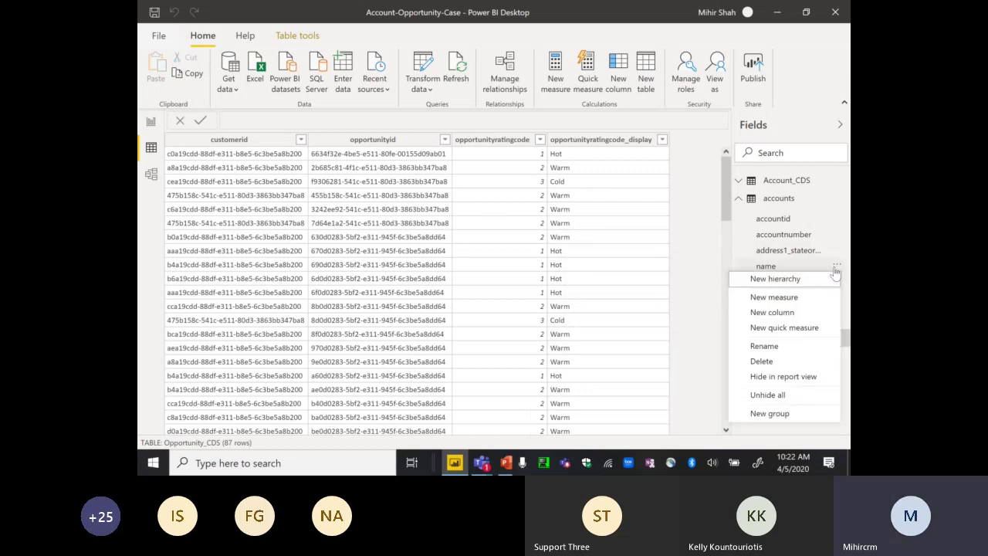
left_click(776, 346)
type("Acc")
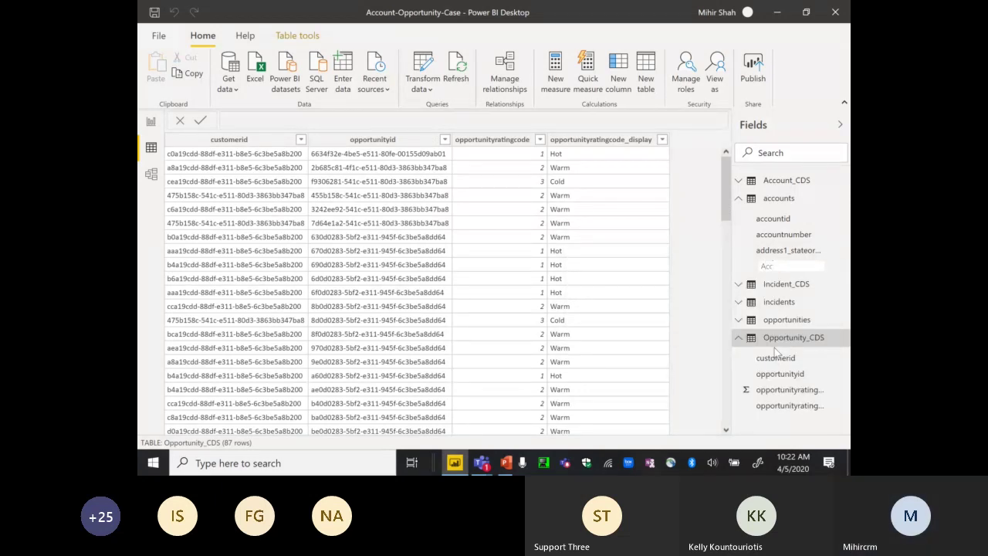
type("ount Name")
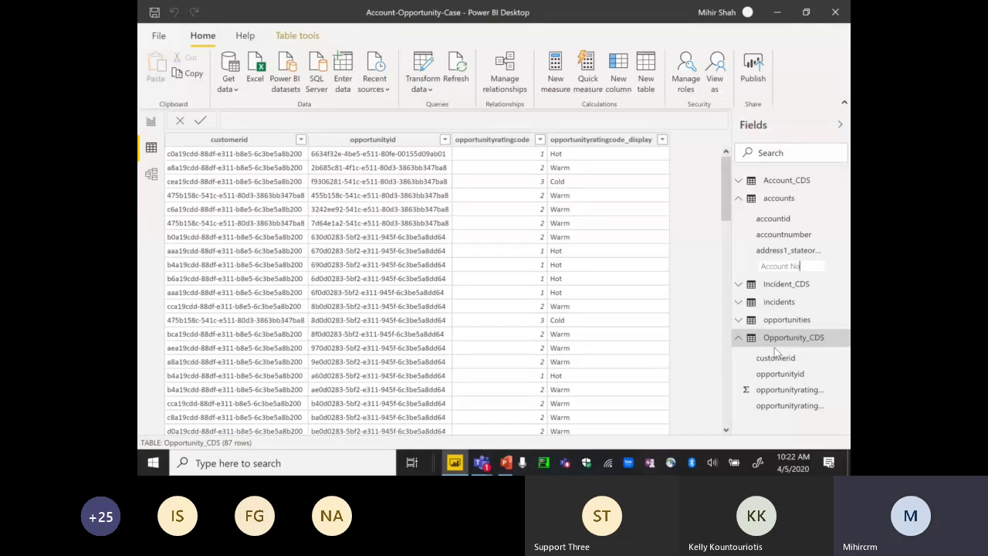
left_click(647, 253)
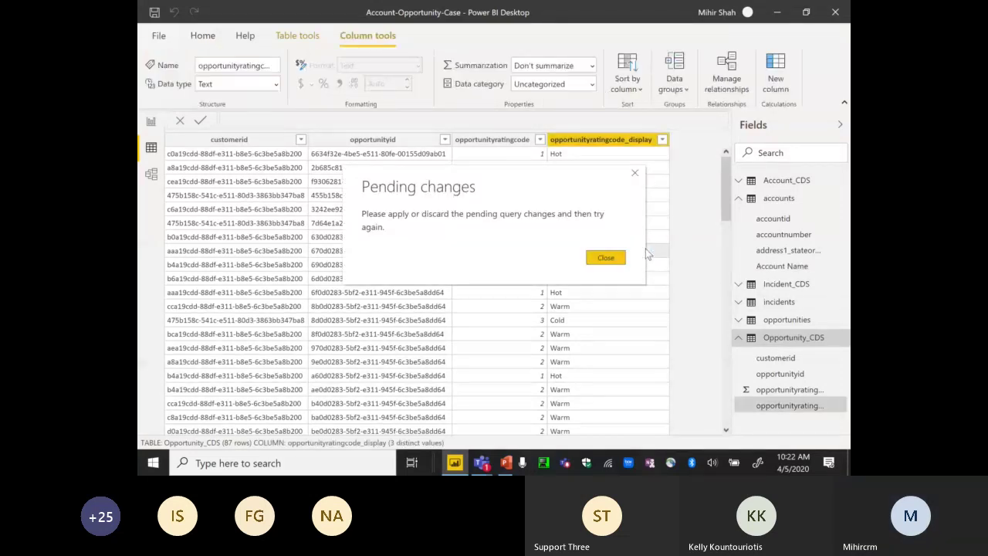
left_click(608, 259)
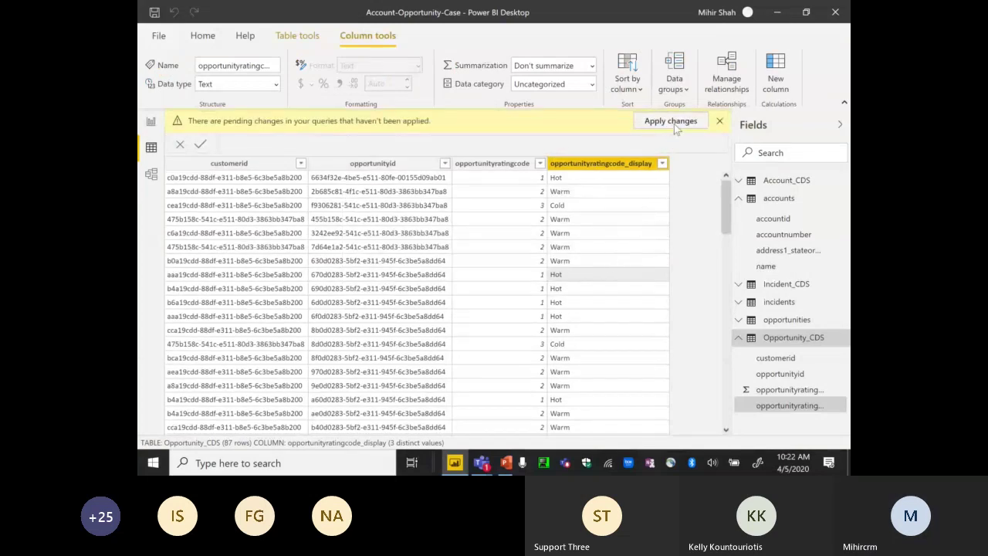
left_click(717, 121)
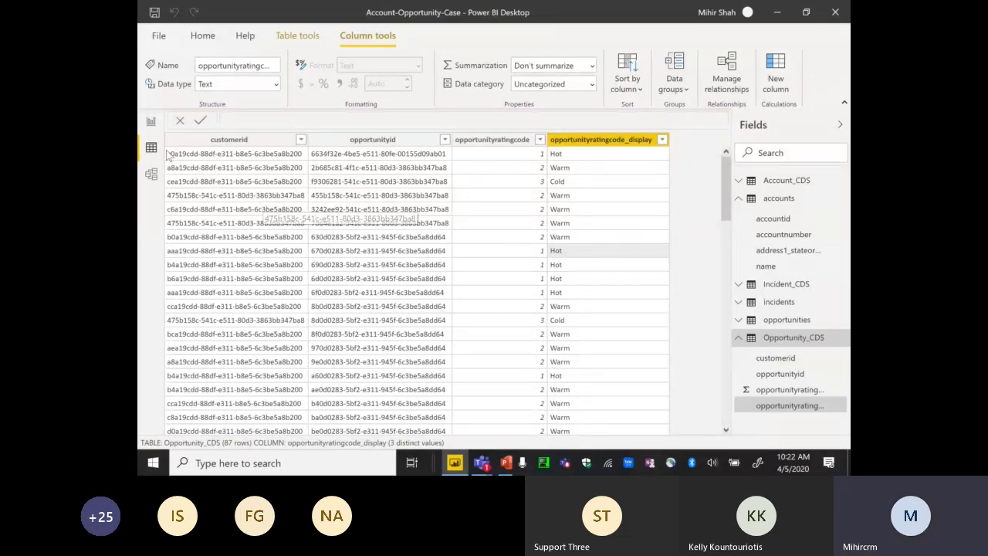
left_click(738, 199)
left_click(738, 270)
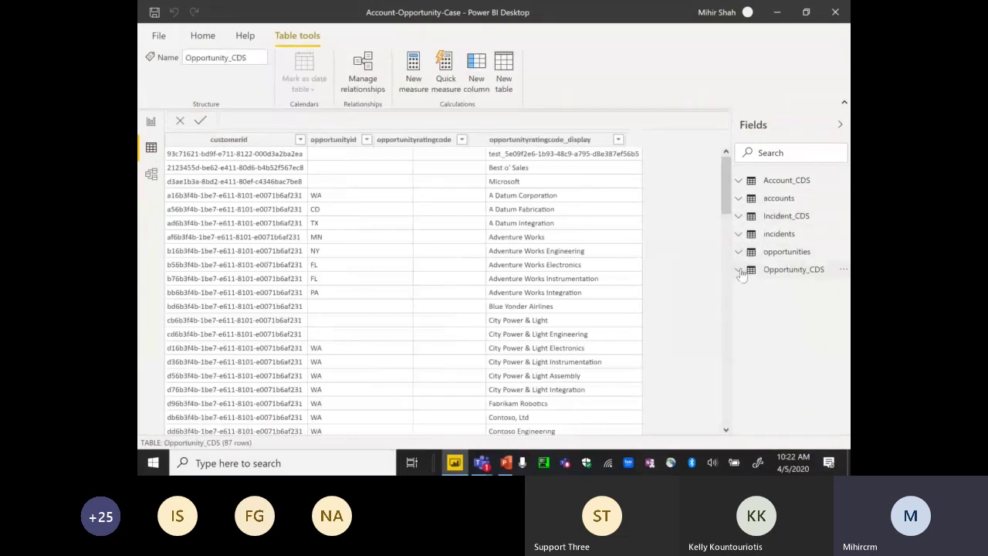
left_click(740, 272)
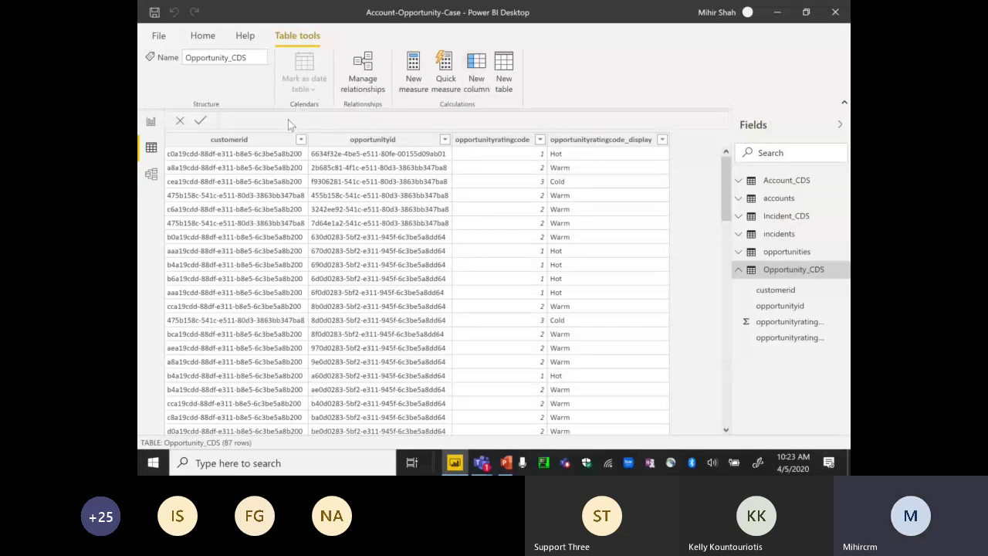
left_click(203, 39)
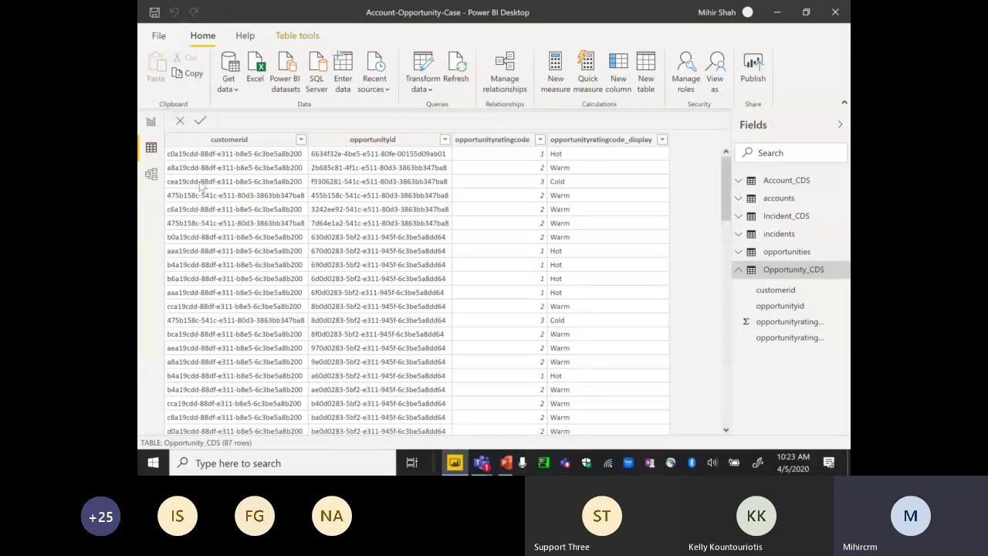
left_click(152, 175)
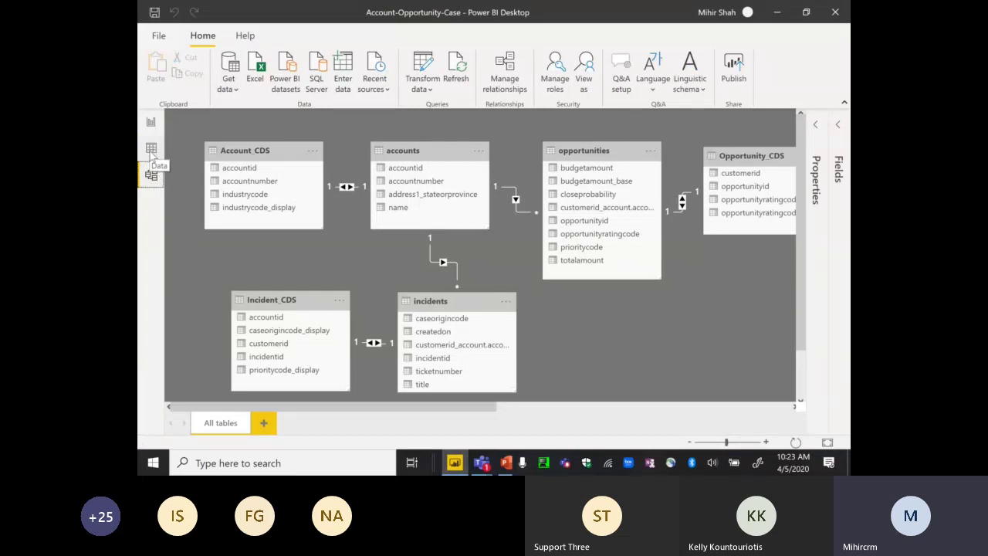
left_click(151, 150)
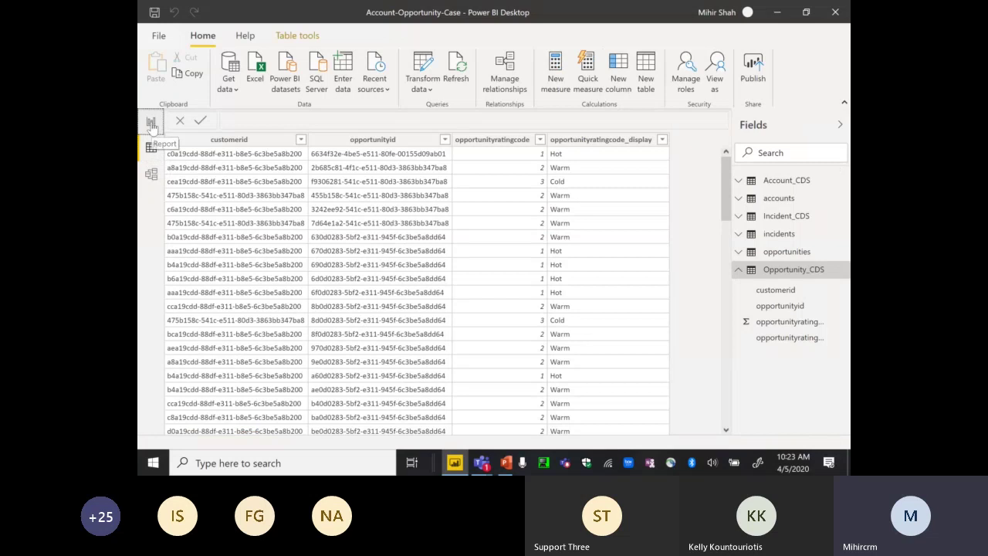
- Switch to the Report view canvas
left_click(152, 123)
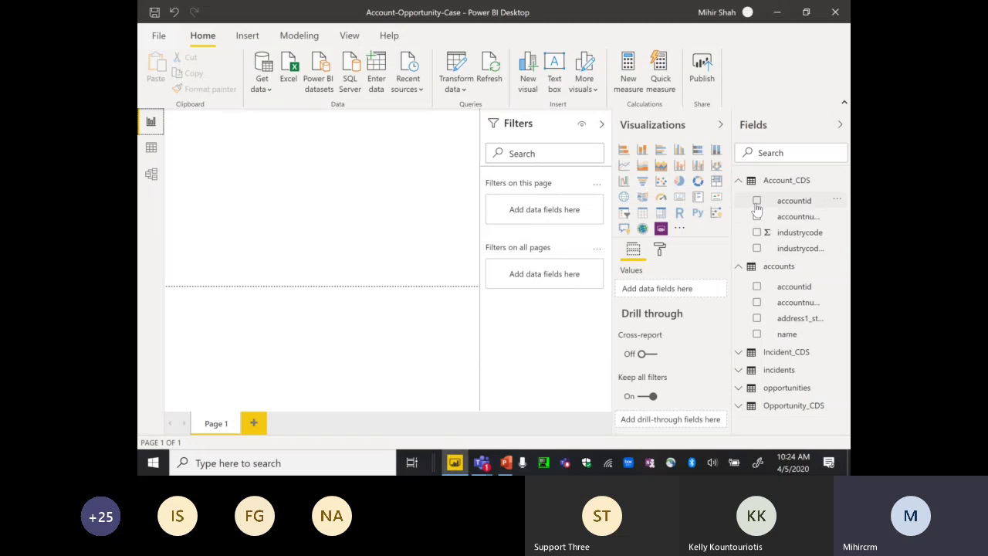
- Insert a stacked bar chart with accountid and industrycode_display and enlarge it
left_click(624, 151)
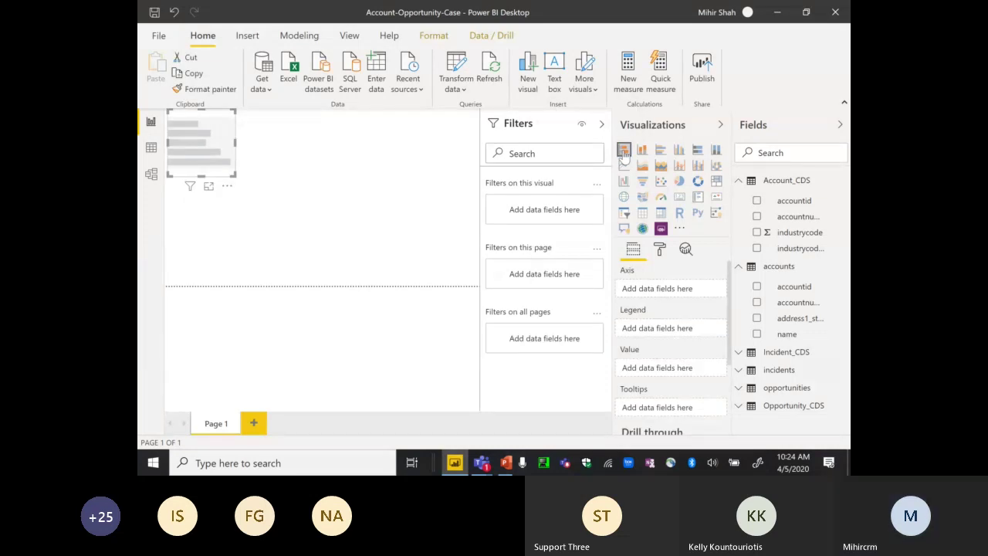
left_click(756, 202)
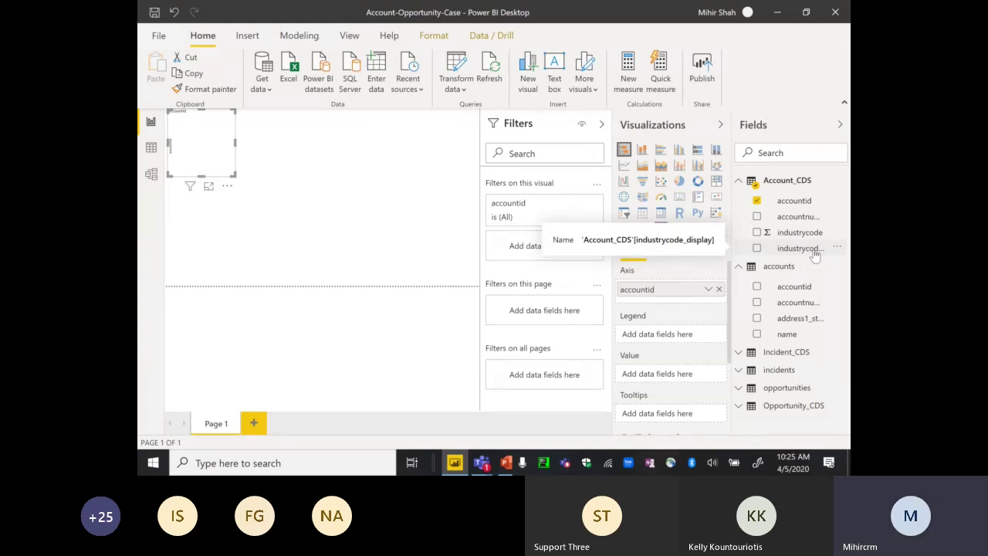
left_click(757, 248)
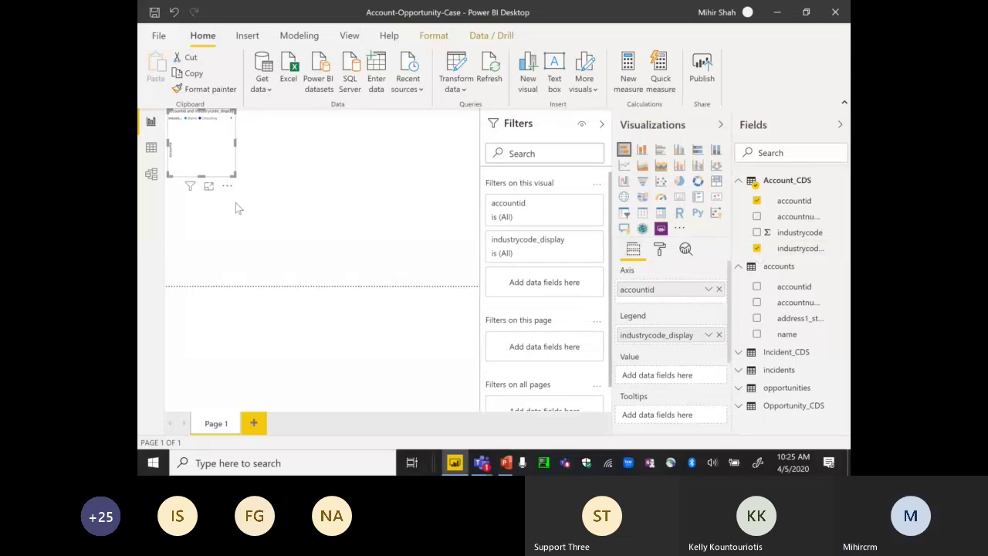
left_click_drag(238, 179, 401, 259)
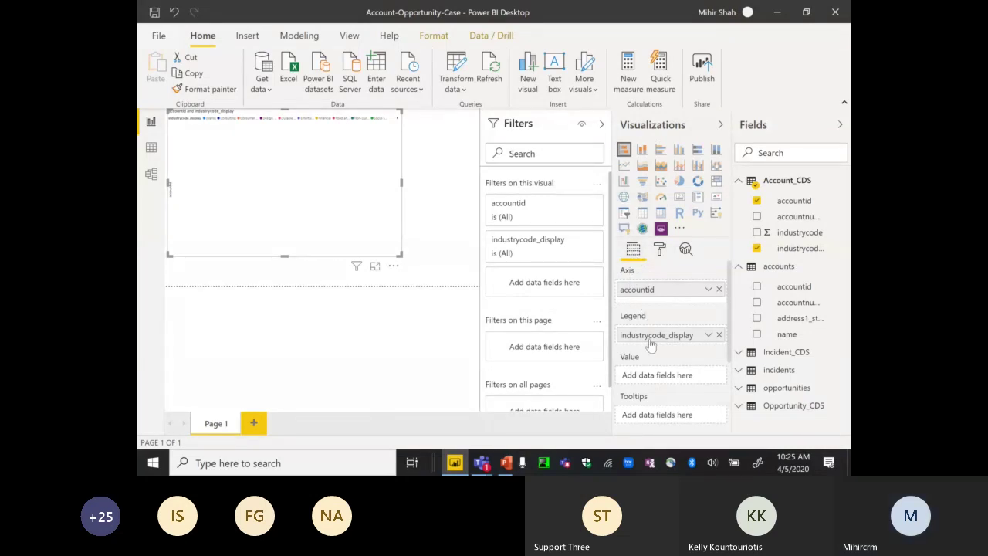
- Put industrycode_display on the axis and Count of accountid as value, then view in Focus mode
left_click_drag(649, 340, 653, 383)
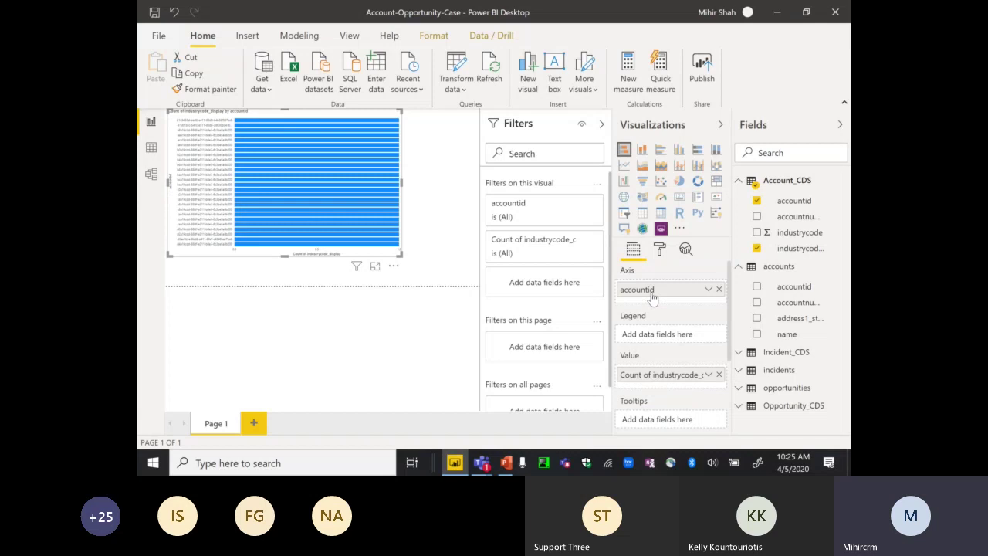
left_click_drag(652, 297, 653, 290)
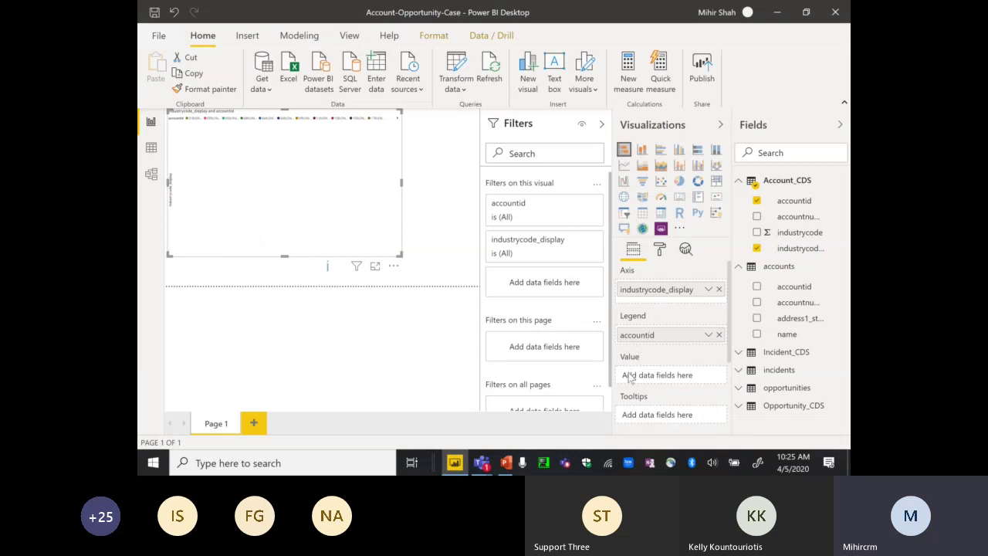
left_click_drag(646, 347, 647, 377)
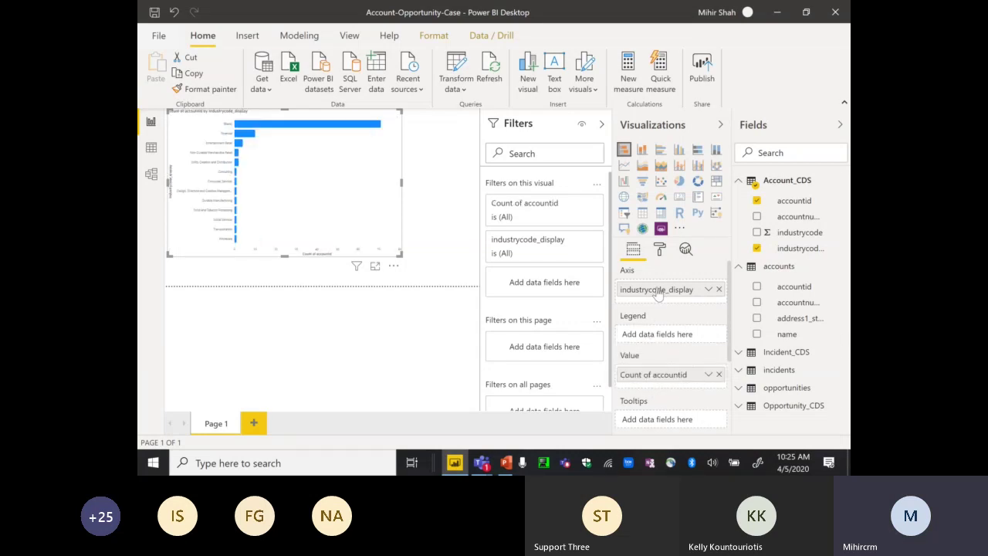
left_click_drag(657, 294, 657, 291)
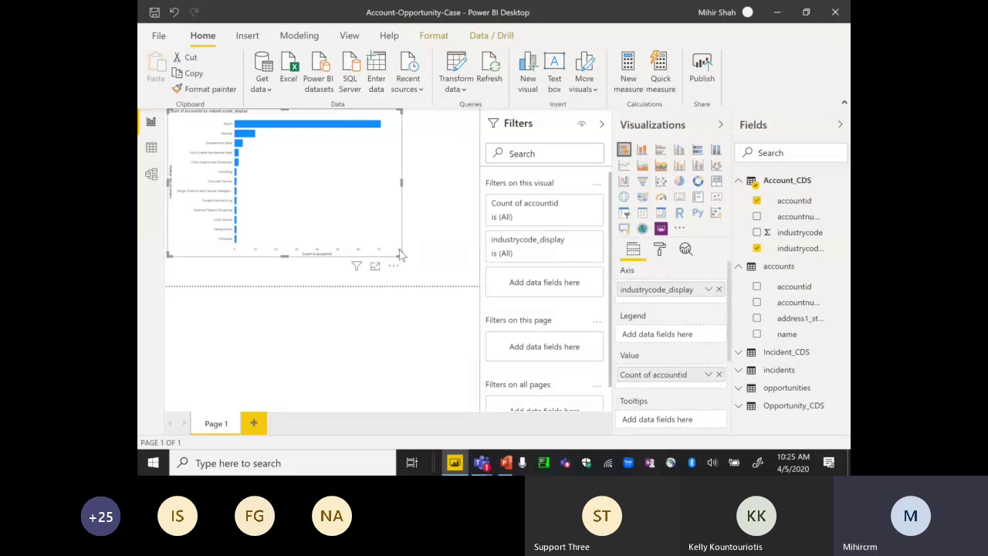
left_click_drag(399, 254, 450, 283)
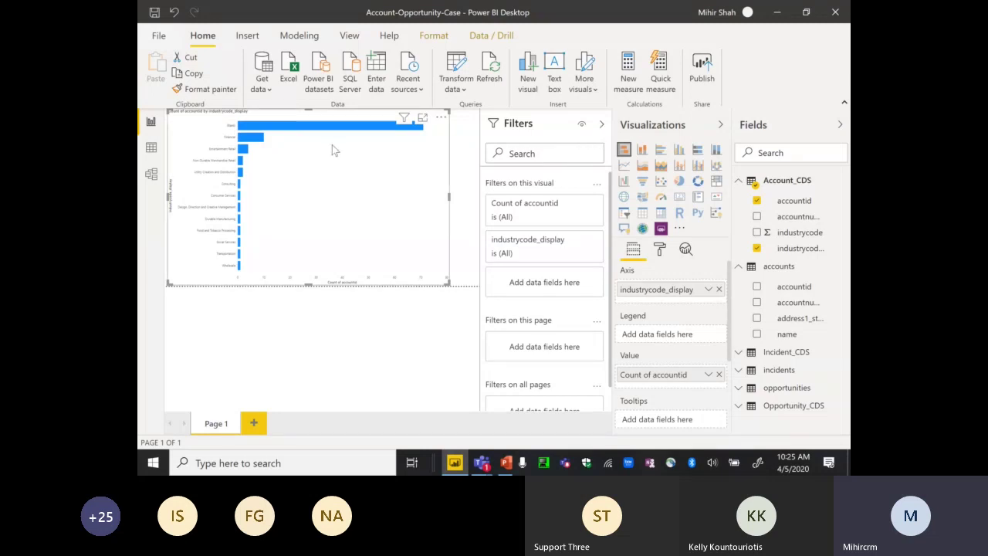
left_click(422, 117)
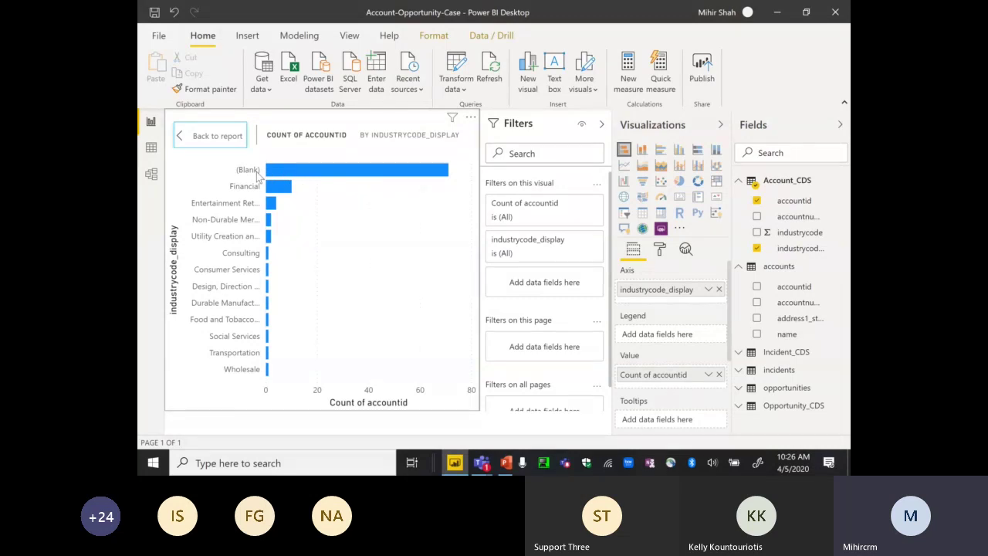
mouse_move(294, 177)
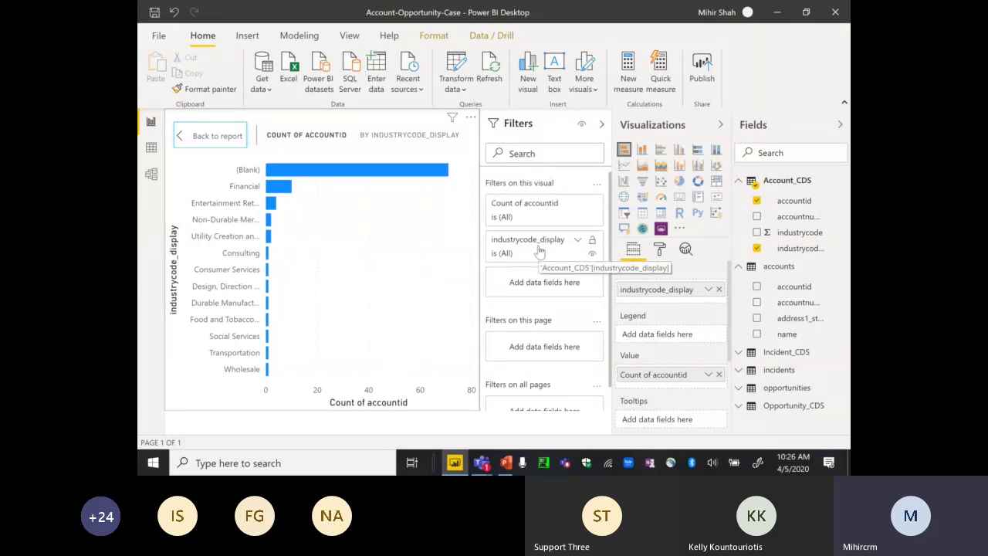
- Use Basic filtering on industrycode_display to include every industry except (Blank)
left_click(577, 240)
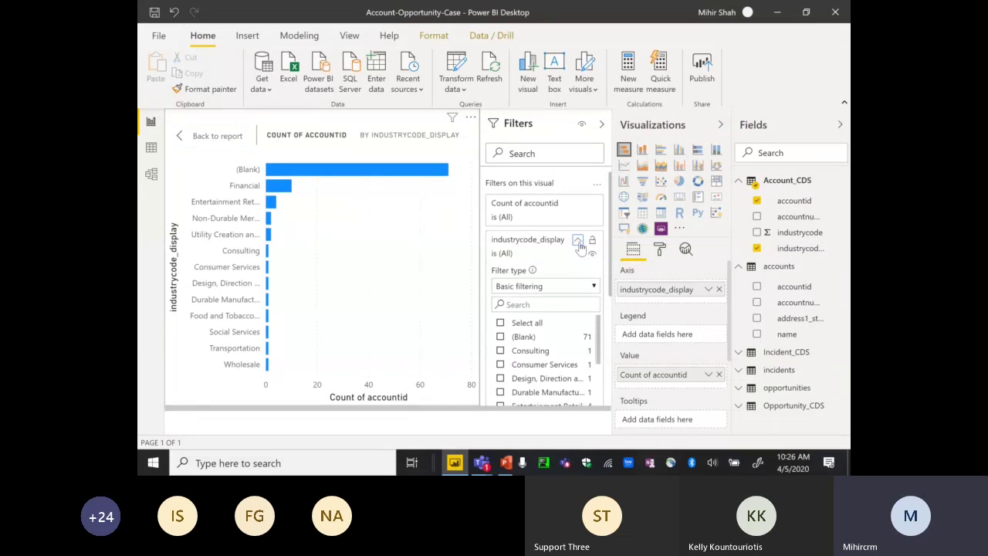
left_click(594, 286)
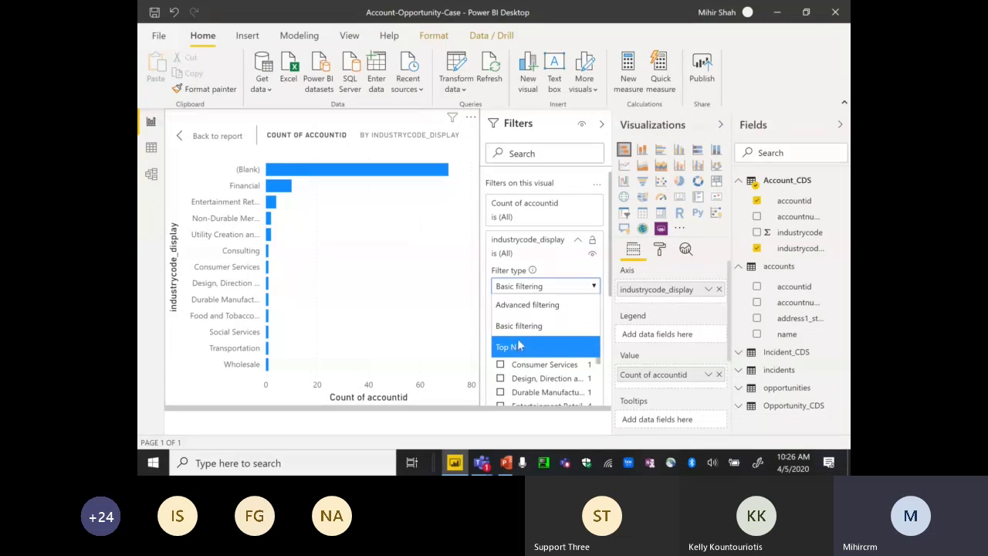
left_click(521, 331)
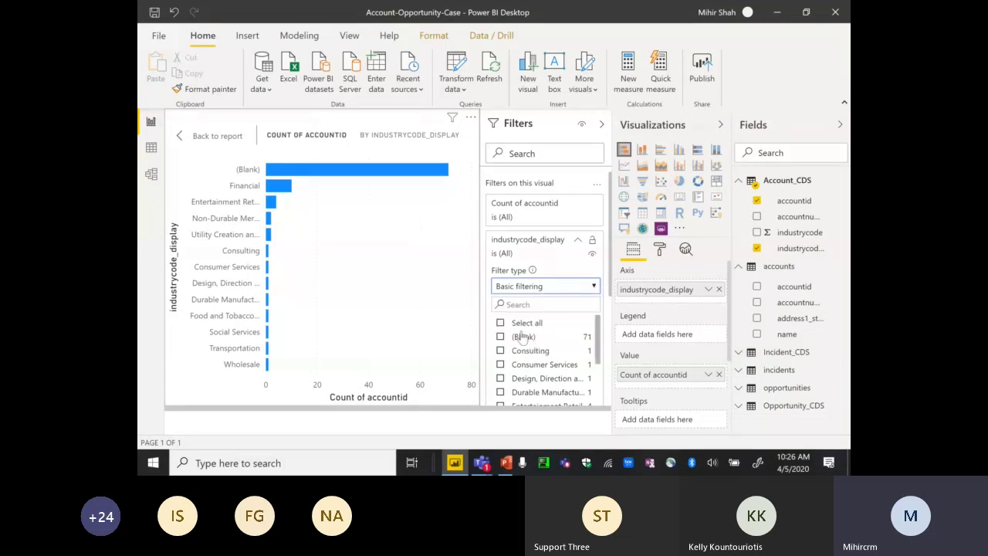
left_click(501, 325)
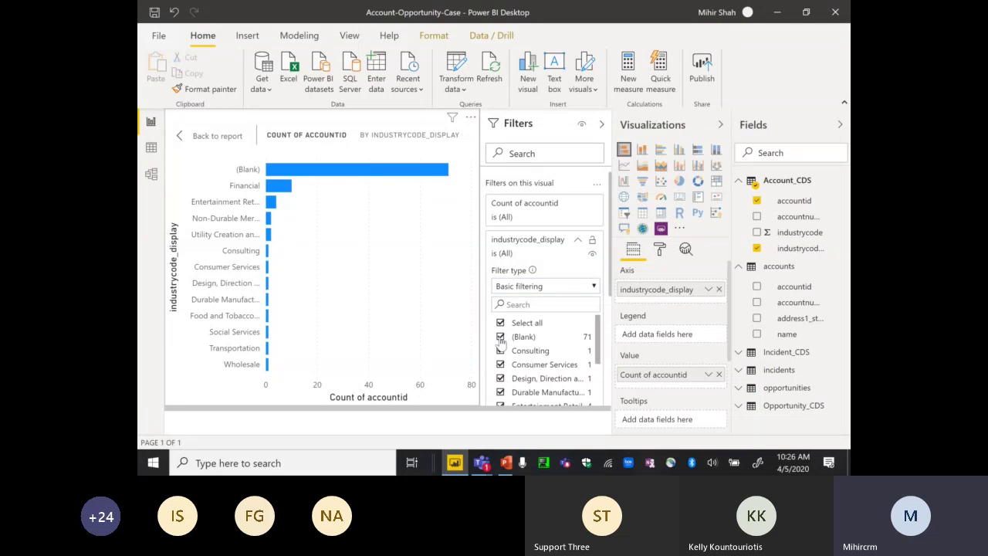
left_click(501, 337)
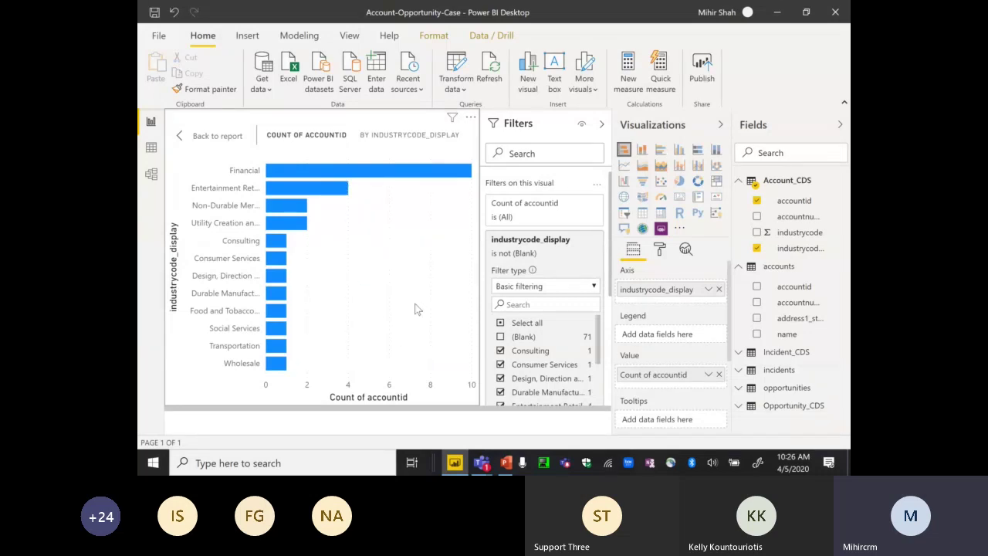
- Switch the accounts-per-industry bar chart to a pie chart visual
left_click(679, 182)
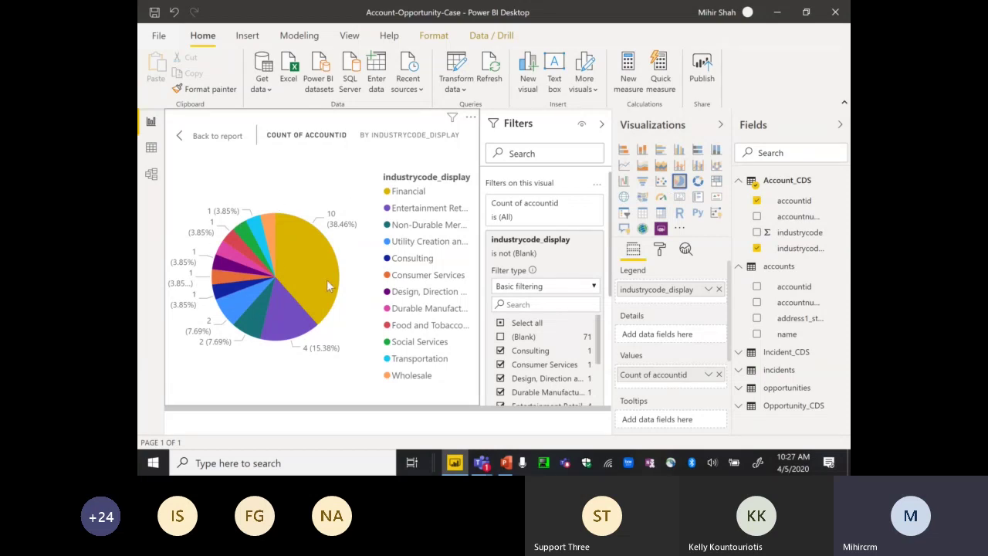
mouse_move(326, 284)
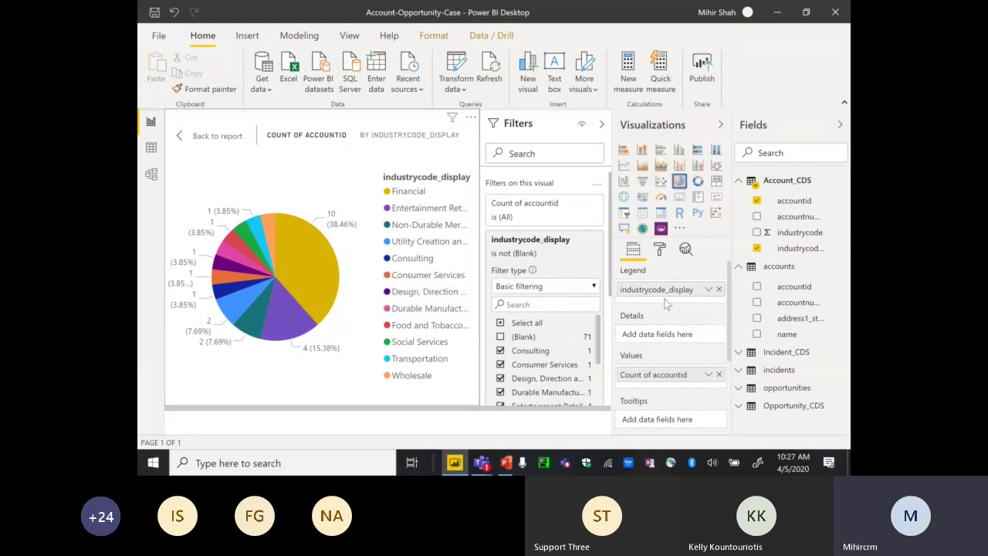
- Expand the Legend format settings and collapse the Filters pane to widen the chart
left_click(660, 251)
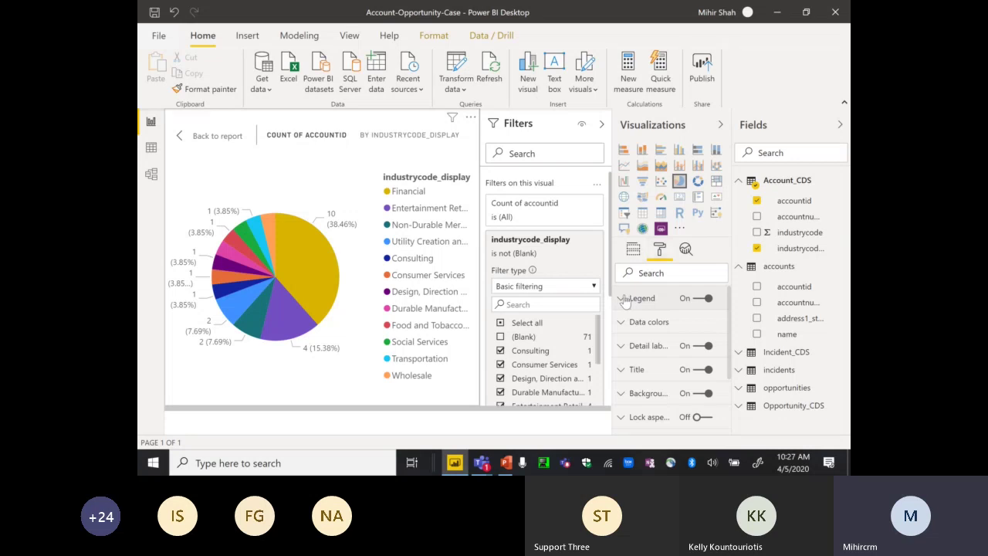
left_click(625, 300)
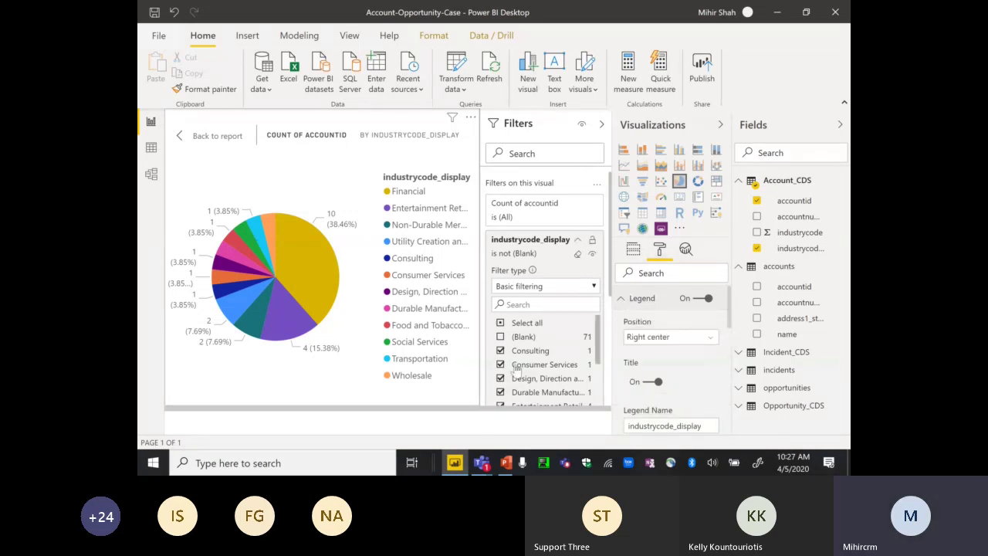
left_click(602, 128)
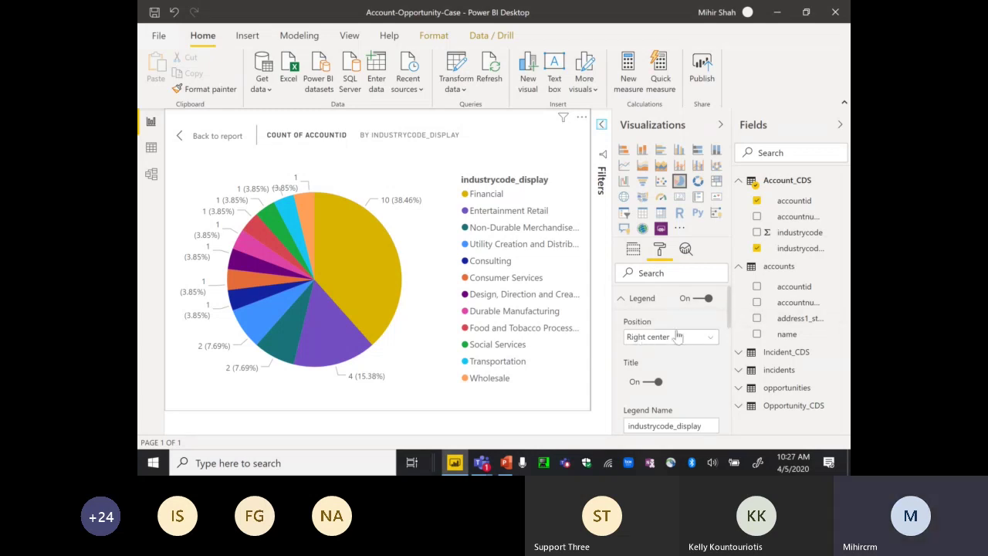
- Rename the pie chart legend from industrycode_display to Industry
left_click_drag(732, 309, 732, 332)
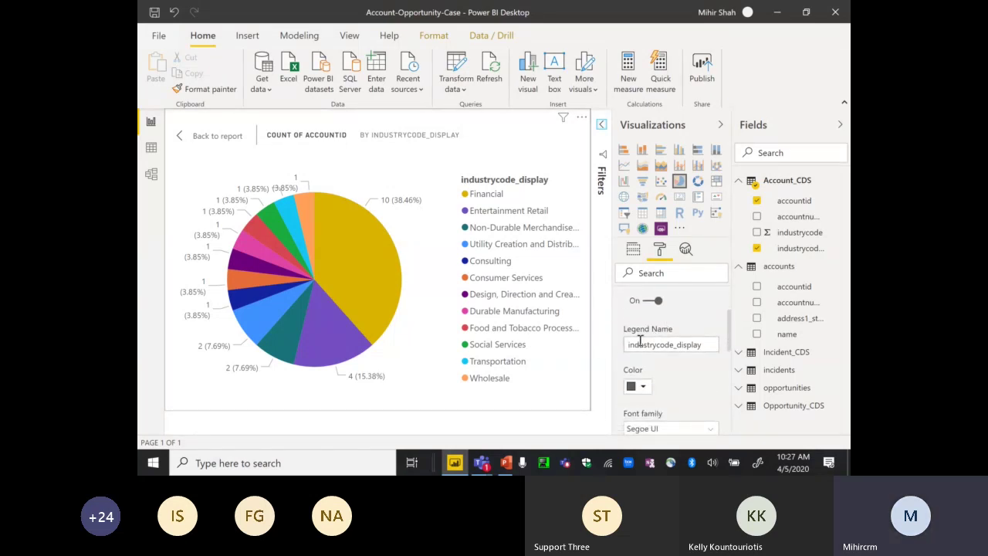
scroll(732, 325, "up", 1)
left_click_drag(731, 325, 611, 357)
type("In")
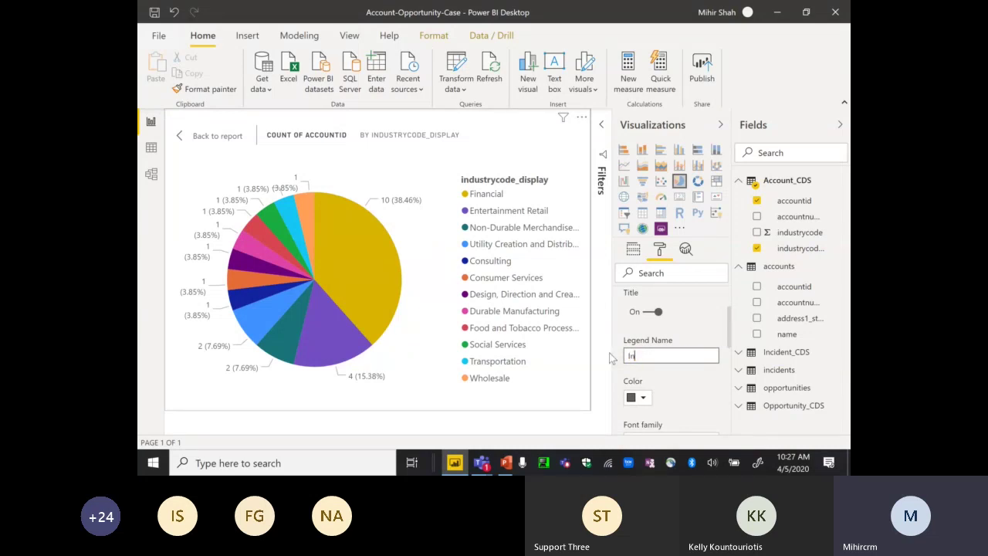
type("dustry")
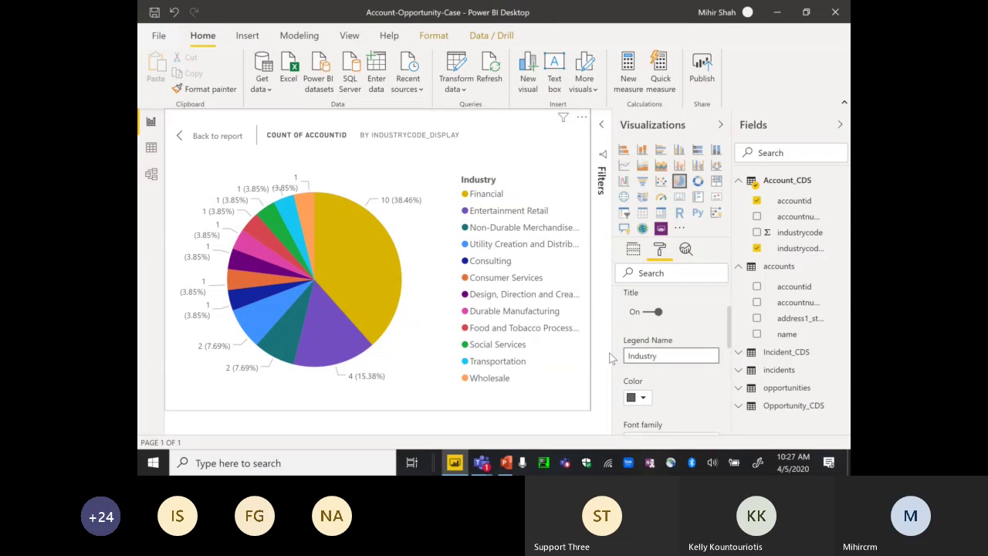
left_click(684, 389)
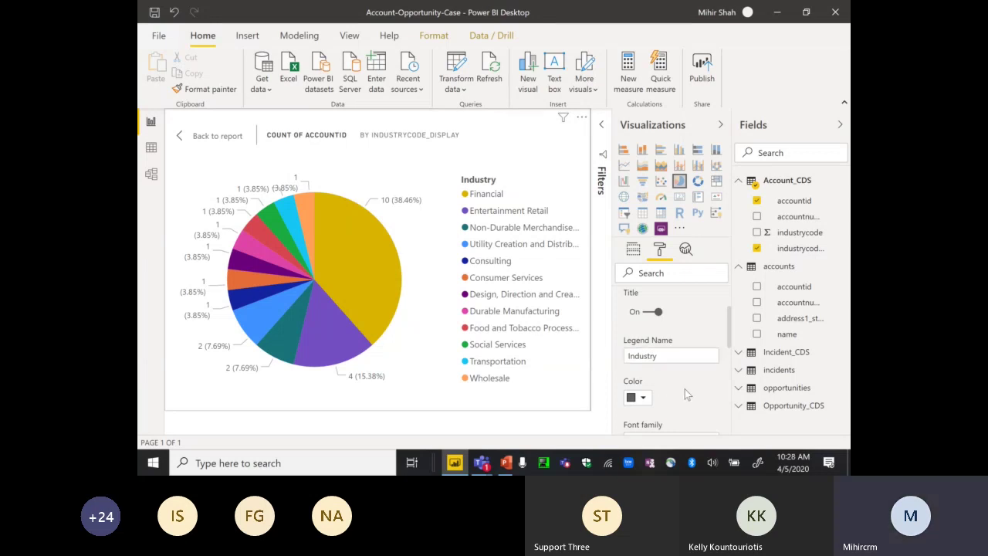
left_click_drag(728, 335, 727, 397)
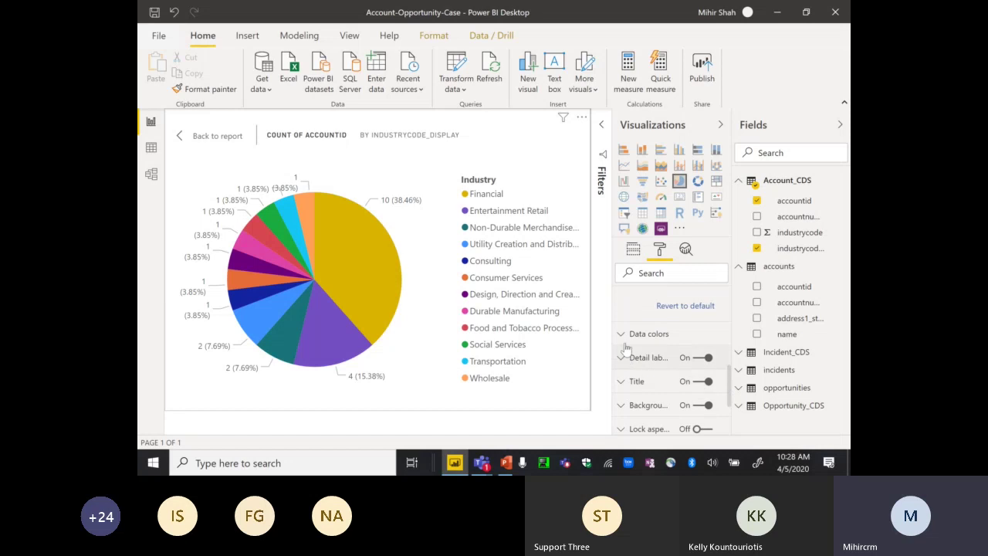
- Set the pie's detail label style to 'Category, percent of total'
left_click_drag(732, 386, 730, 394)
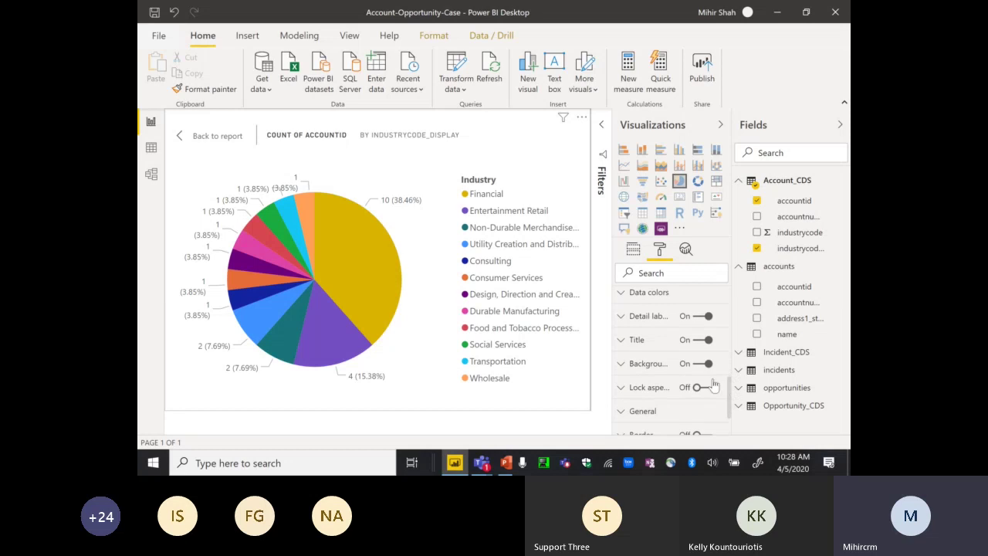
left_click(625, 318)
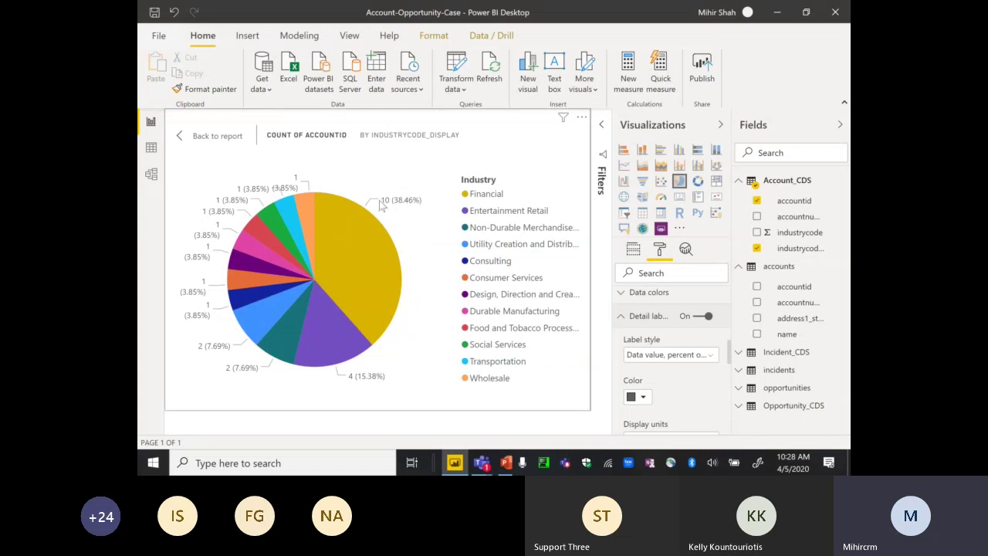
left_click(714, 361)
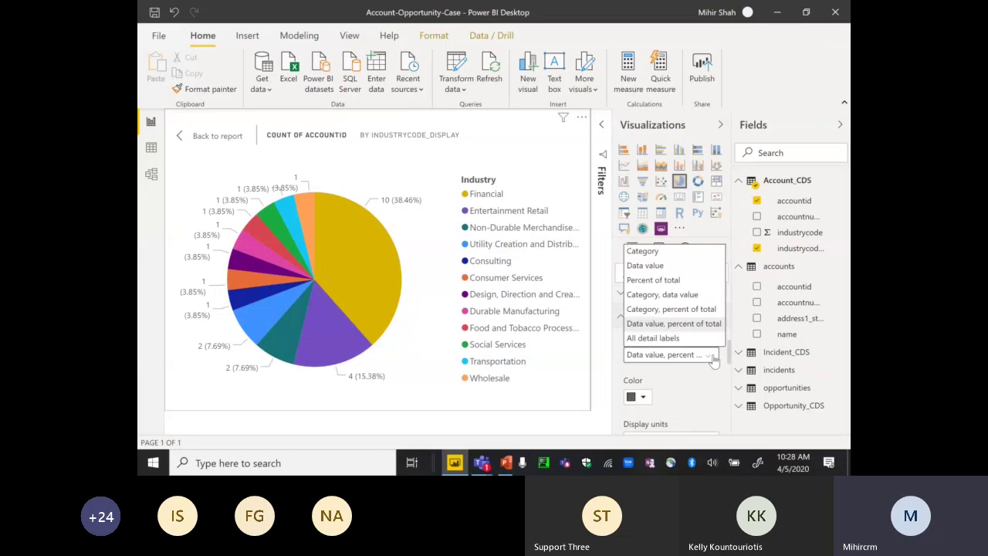
left_click(670, 310)
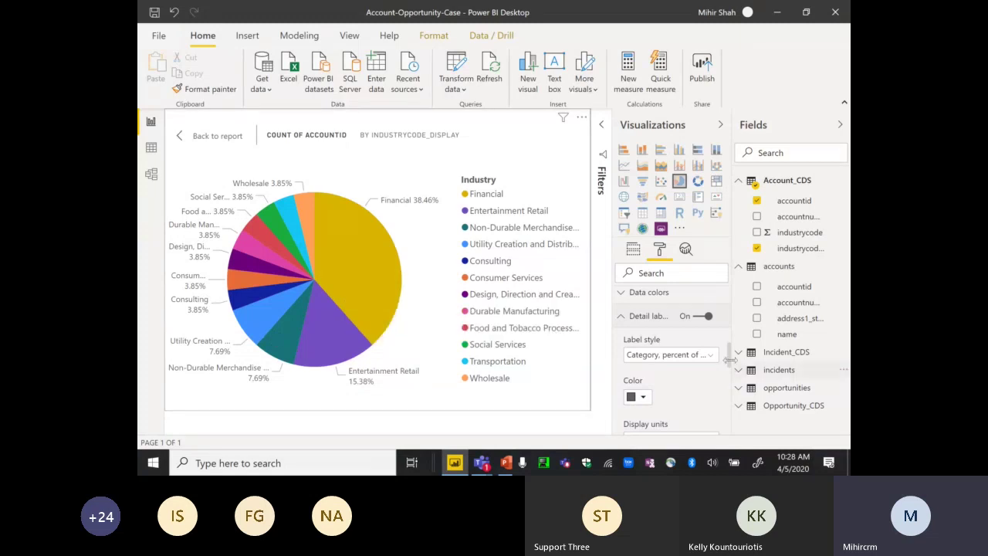
left_click_drag(729, 367, 730, 417)
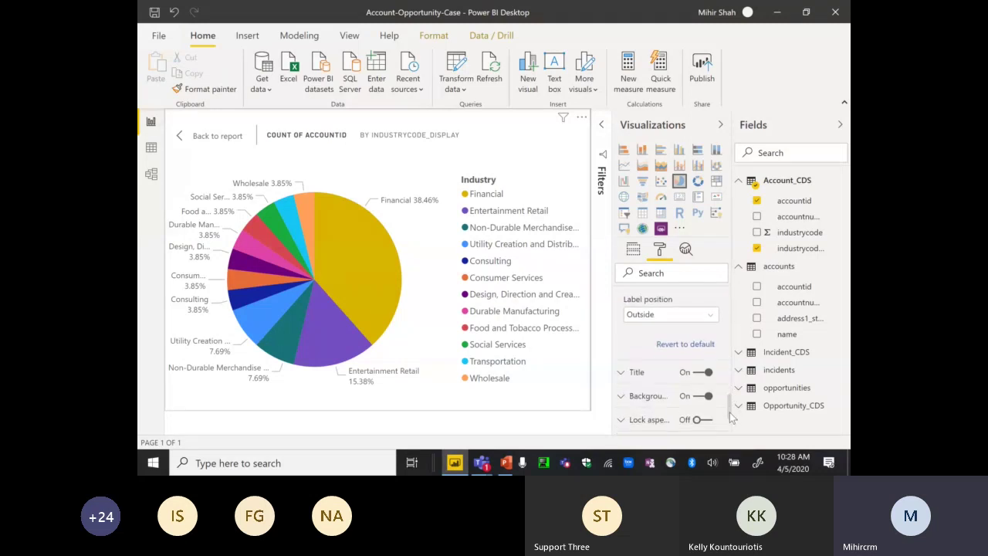
- Replace the pie chart title with 'Accounts by Industry'
left_click(620, 377)
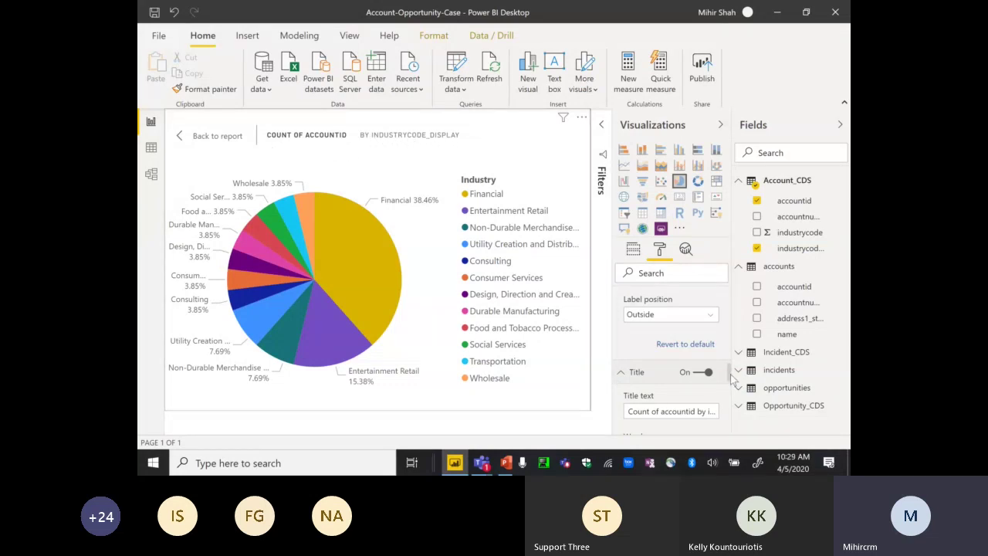
left_click_drag(731, 376, 731, 385)
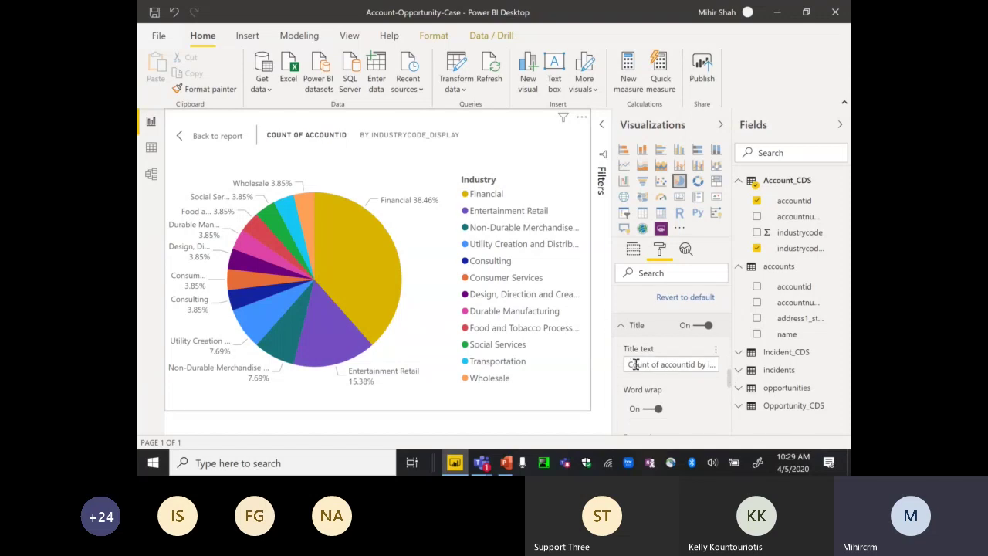
left_click_drag(627, 364, 722, 369)
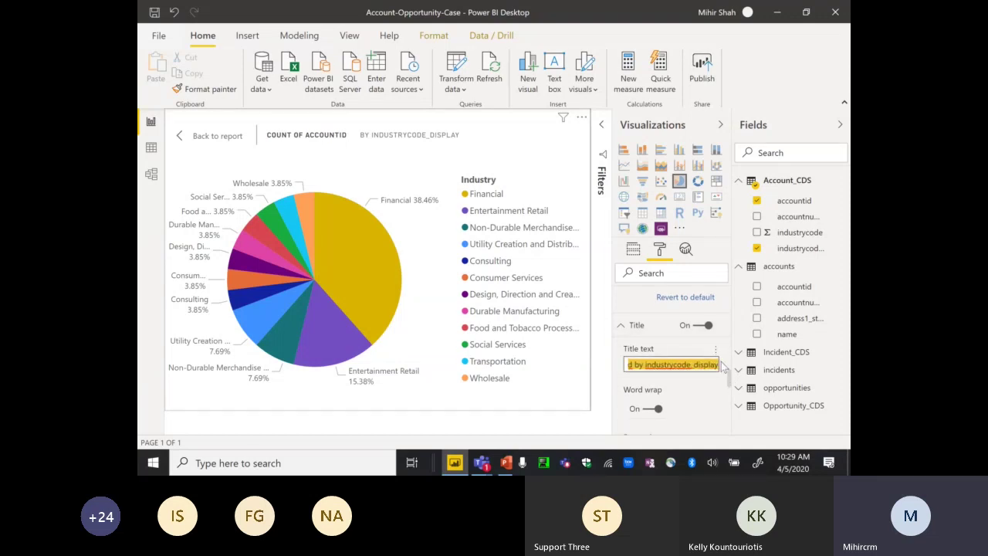
key("BackSpace")
type("Acc")
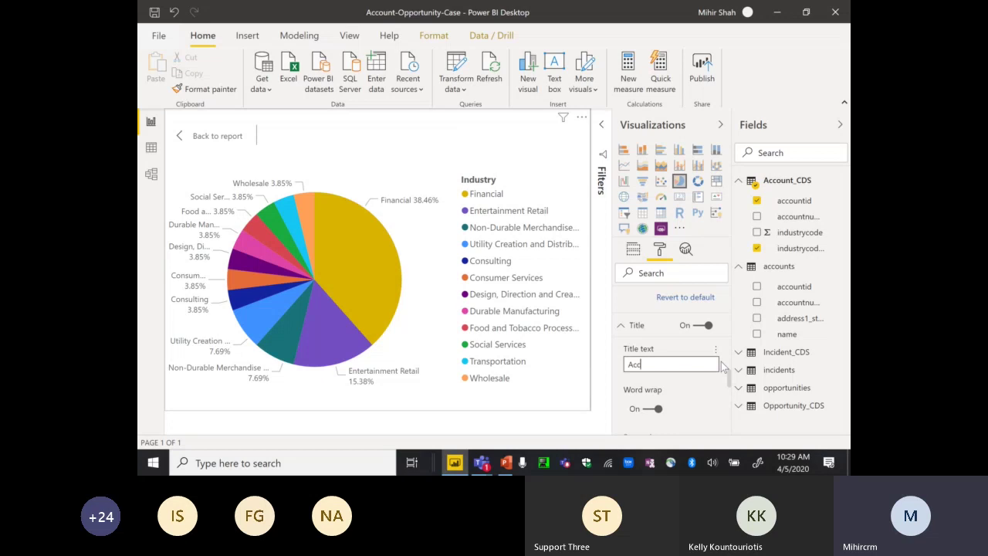
type("ounts by Industry")
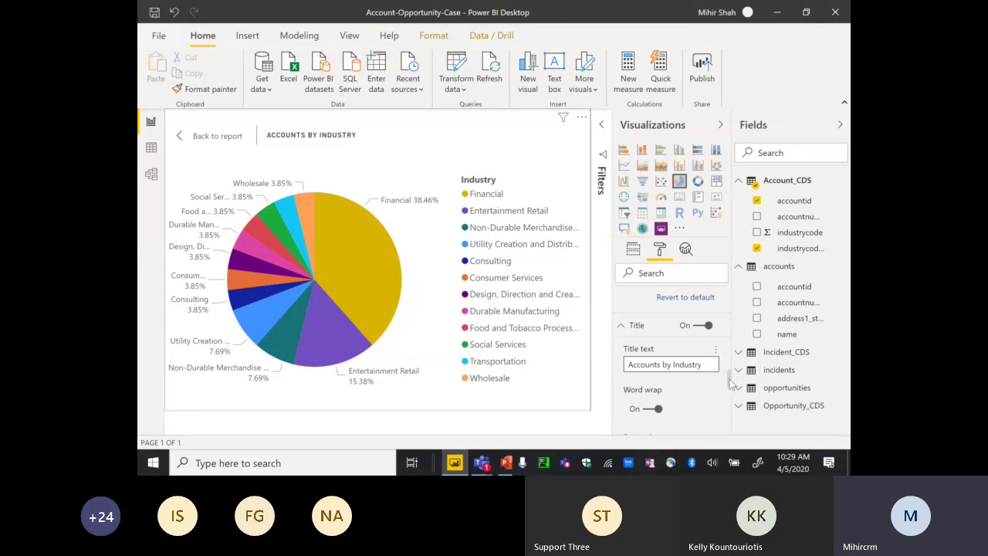
- Try Center then Left title alignment, and return to the full report page
scroll(730, 394, "down", 3)
scroll(734, 405, "down", 1)
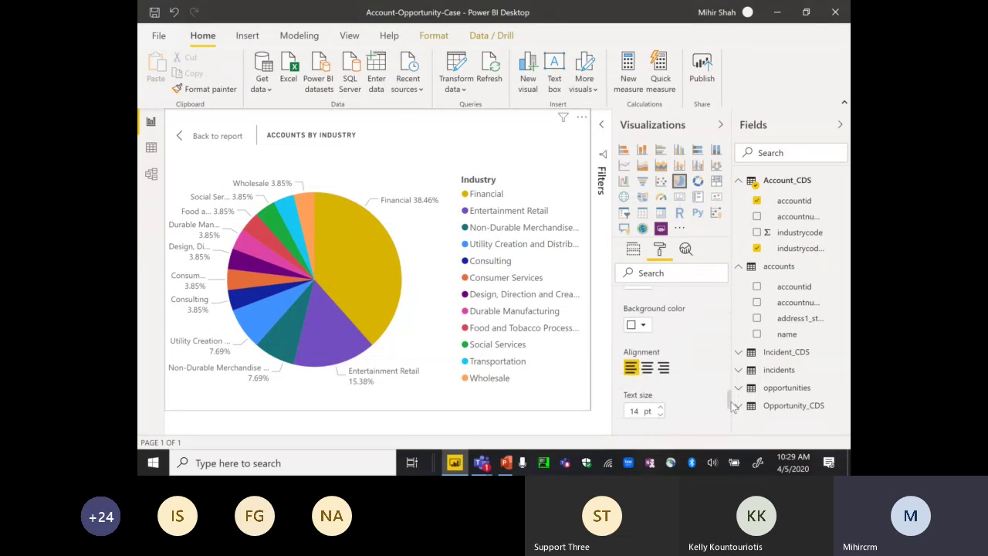
left_click(648, 366)
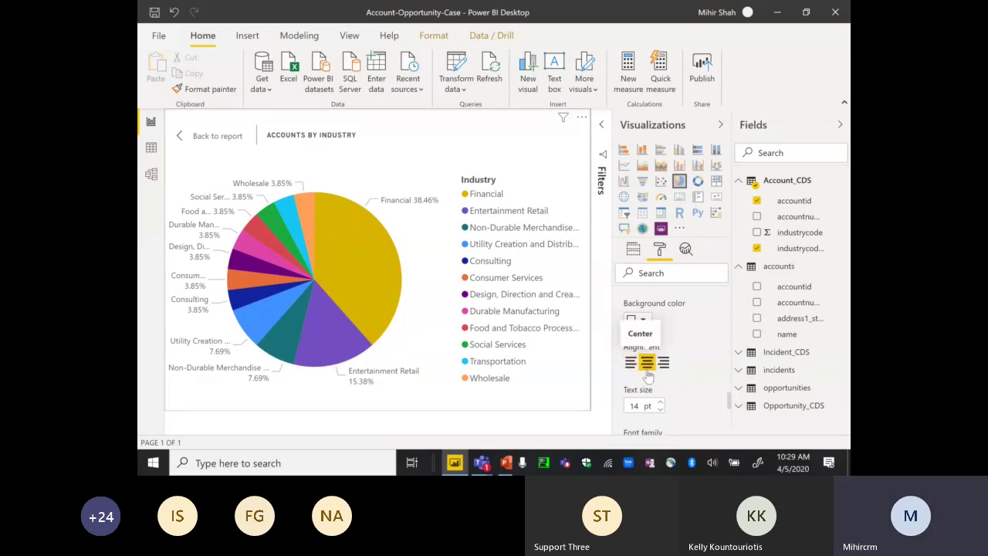
left_click(631, 363)
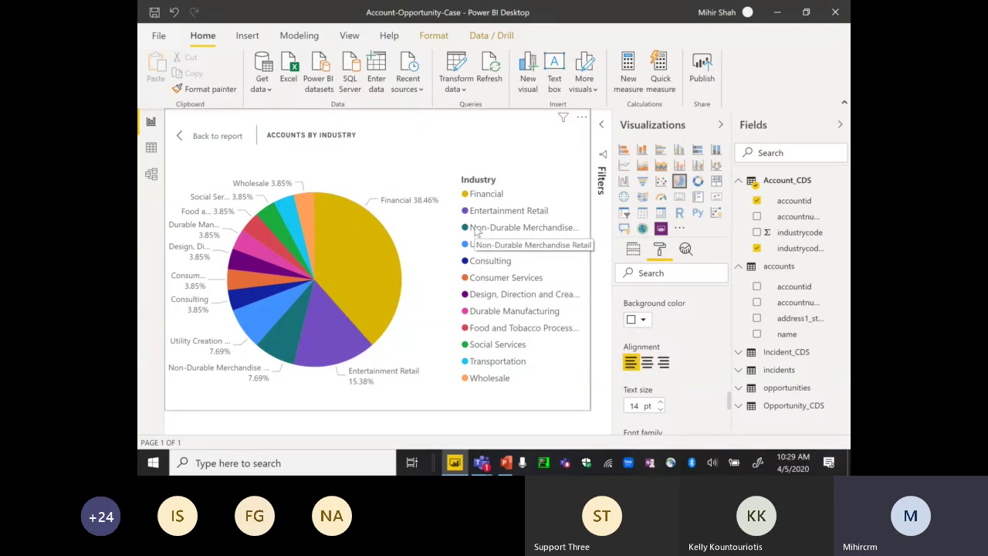
left_click(201, 136)
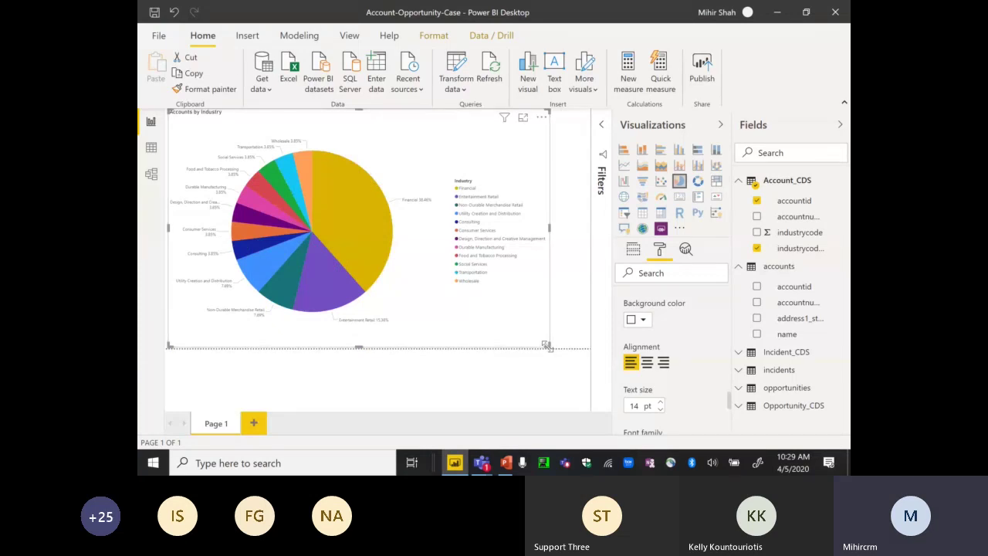
- Shrink the pie chart to the top-left, briefly switch it to columns and back, then deselect it
left_click_drag(547, 345, 275, 194)
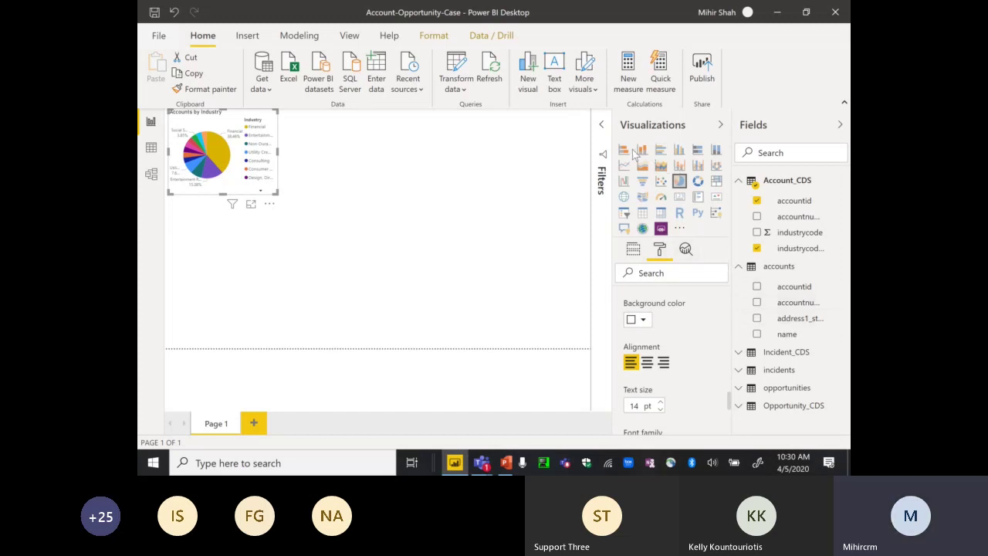
left_click(643, 152)
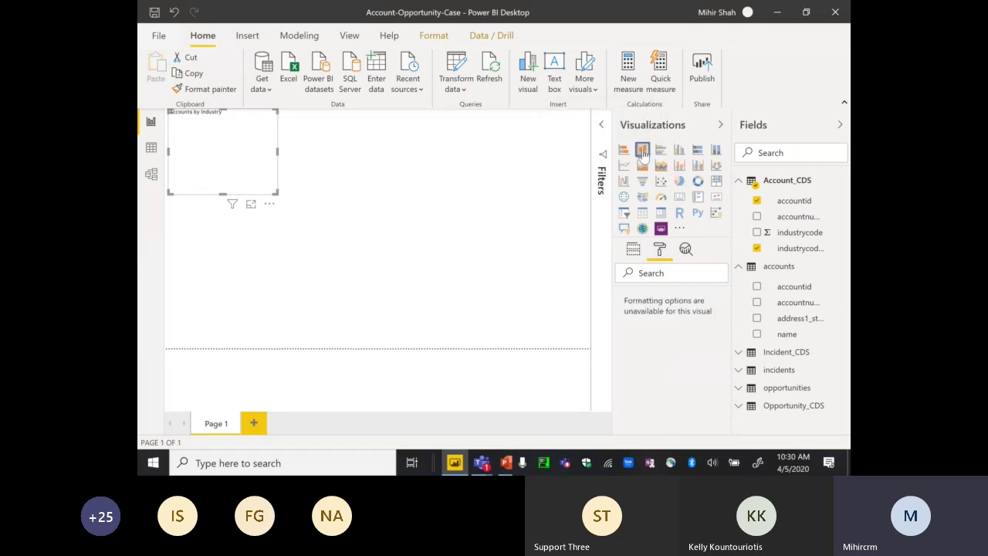
left_click(680, 180)
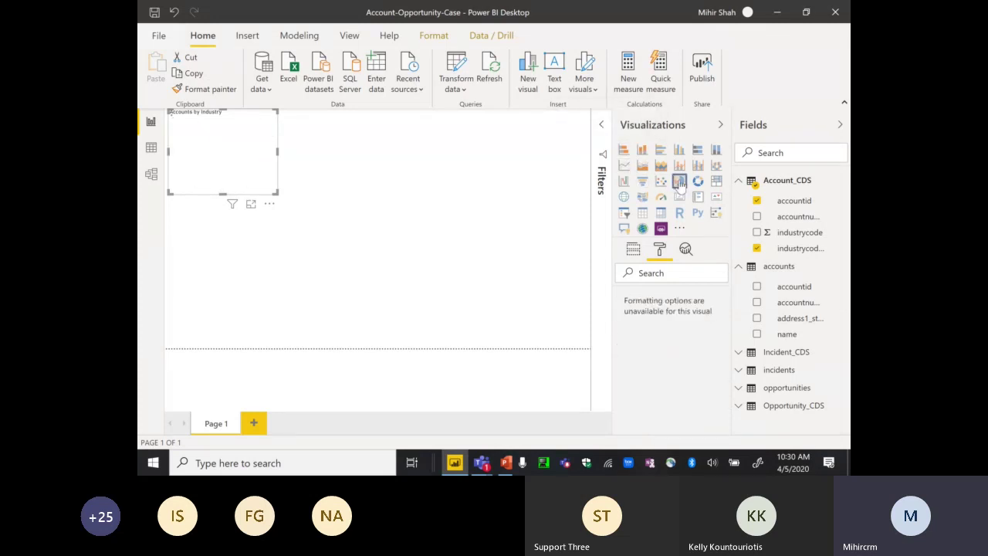
left_click(364, 156)
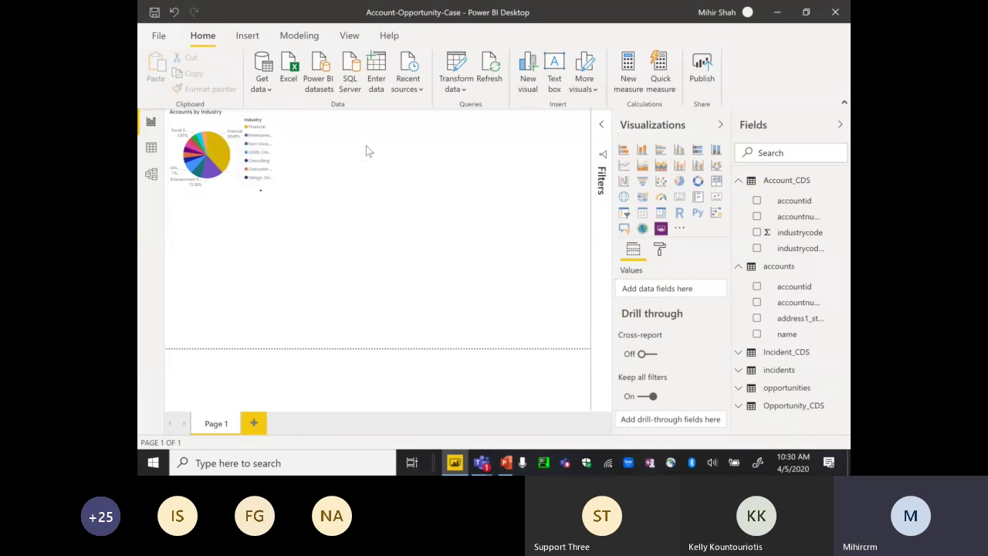
- Add a stacked column chart with account name on the axis
left_click(642, 152)
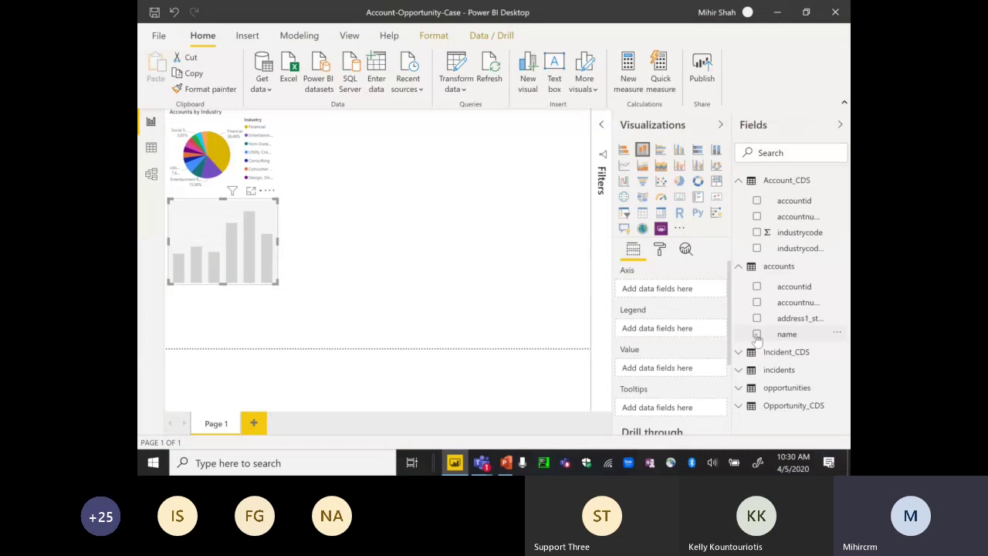
left_click(756, 334)
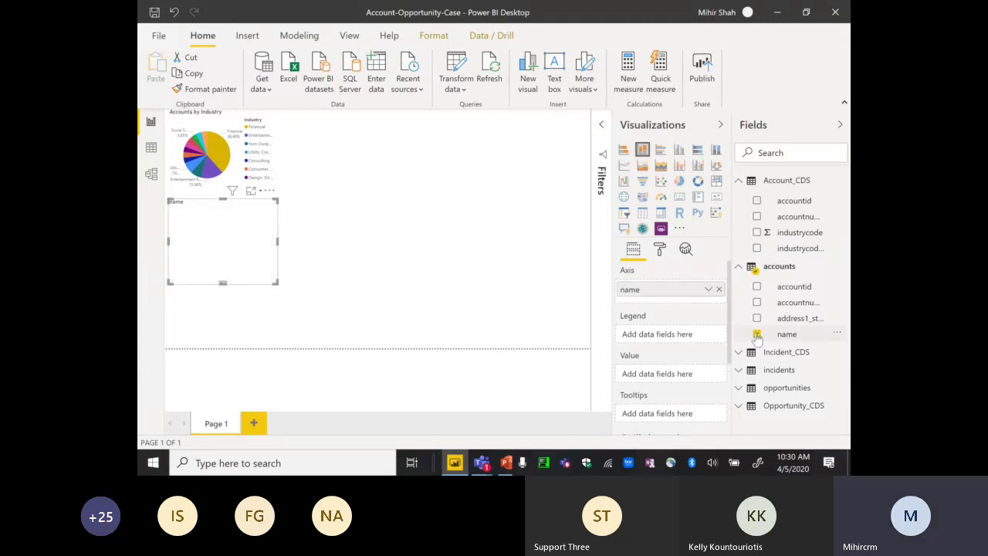
left_click(739, 389)
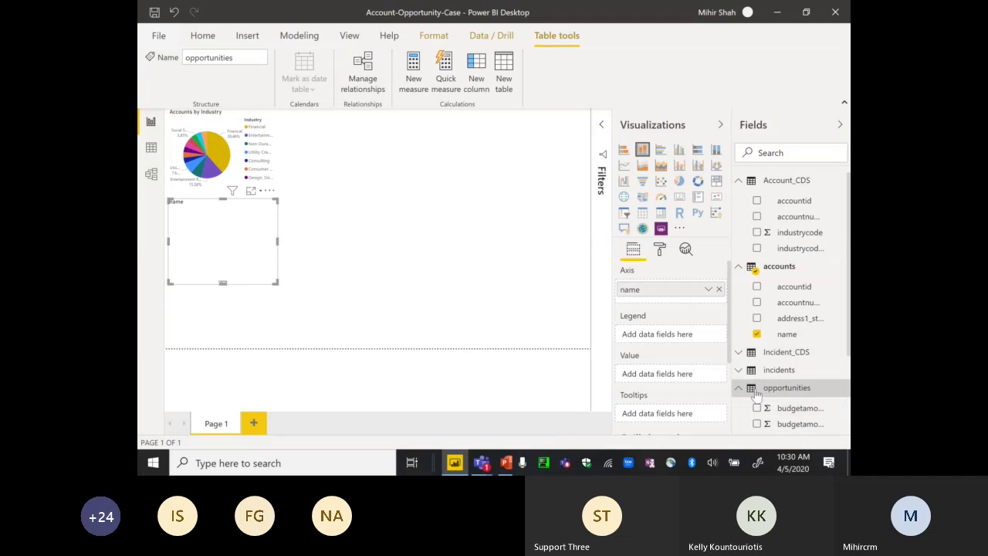
- Add opportunityid from opportunities and move it into Value as a count
left_click(800, 410)
key("Down")
key("Down")
scroll(813, 408, "down", 2)
key("Down")
key("Down")
key("Down")
key("Down")
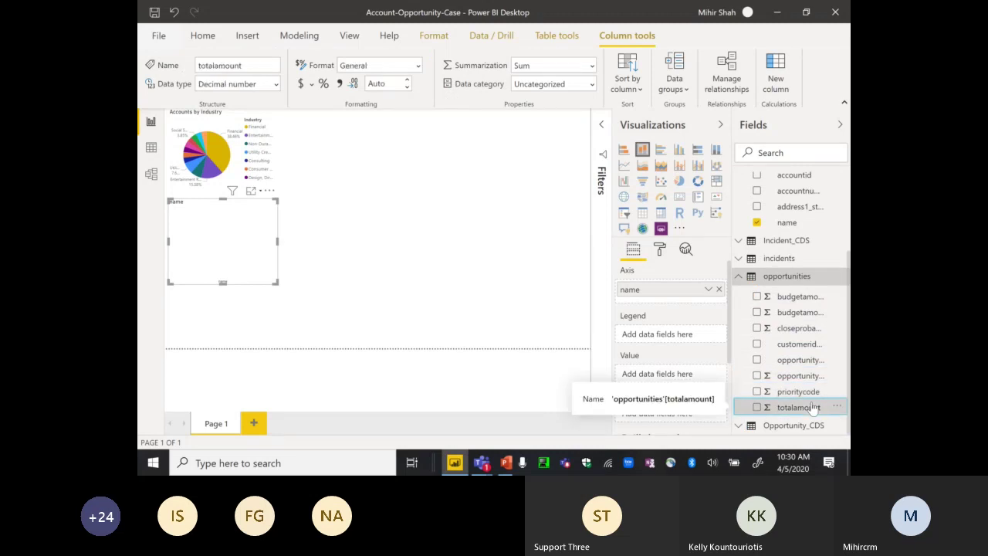
key("Up")
key("Up")
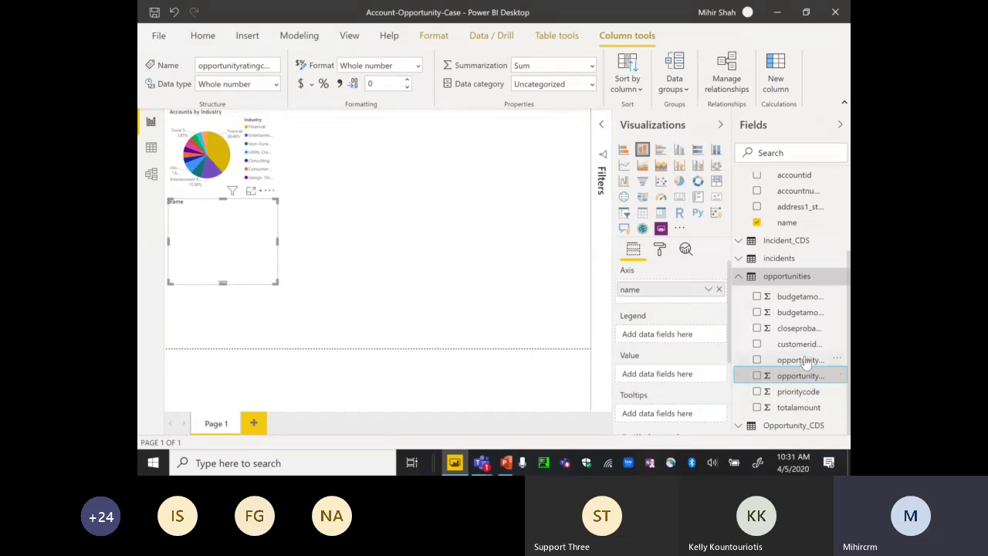
left_click(757, 360)
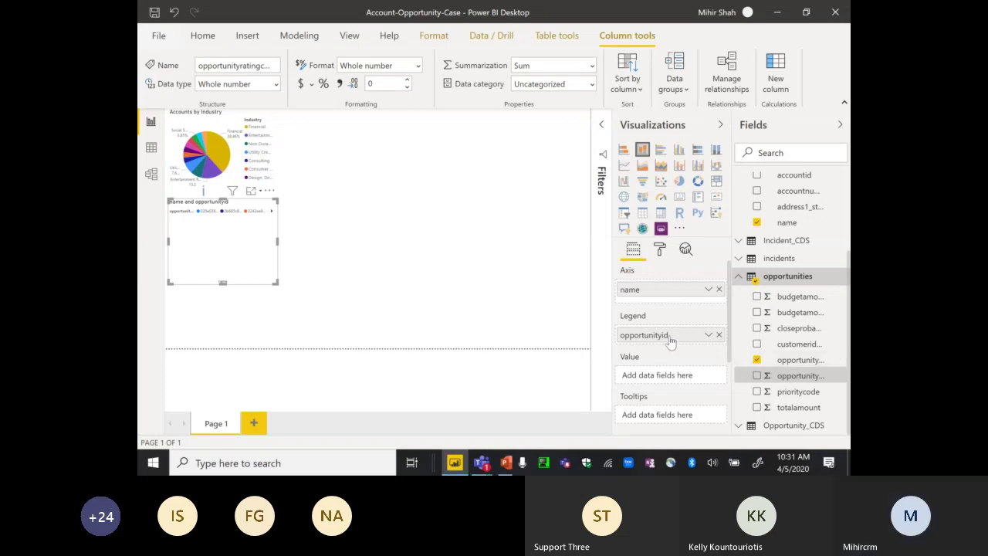
left_click_drag(668, 337, 670, 380)
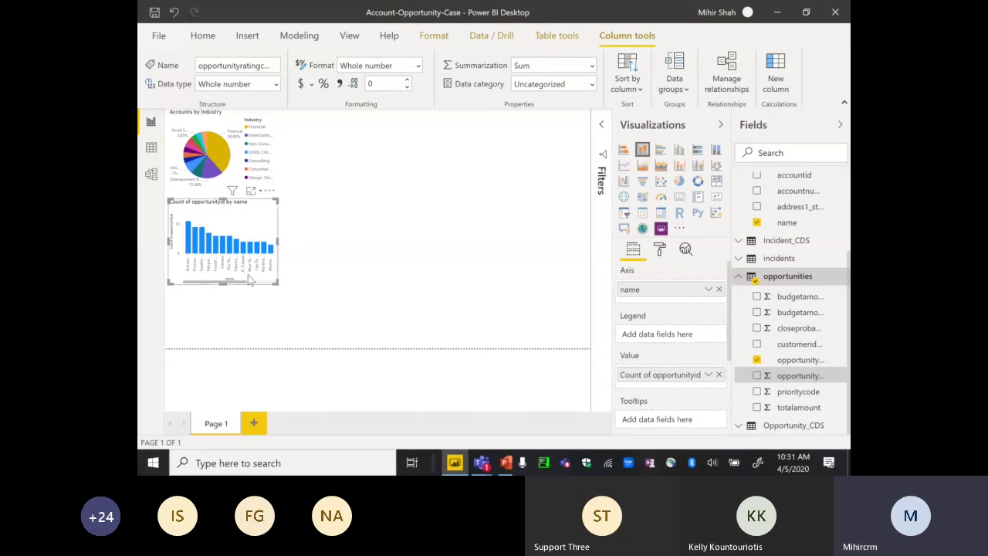
- Enlarge the column chart, view it in Focus mode, and expand the account name filter card
left_click_drag(276, 283, 472, 334)
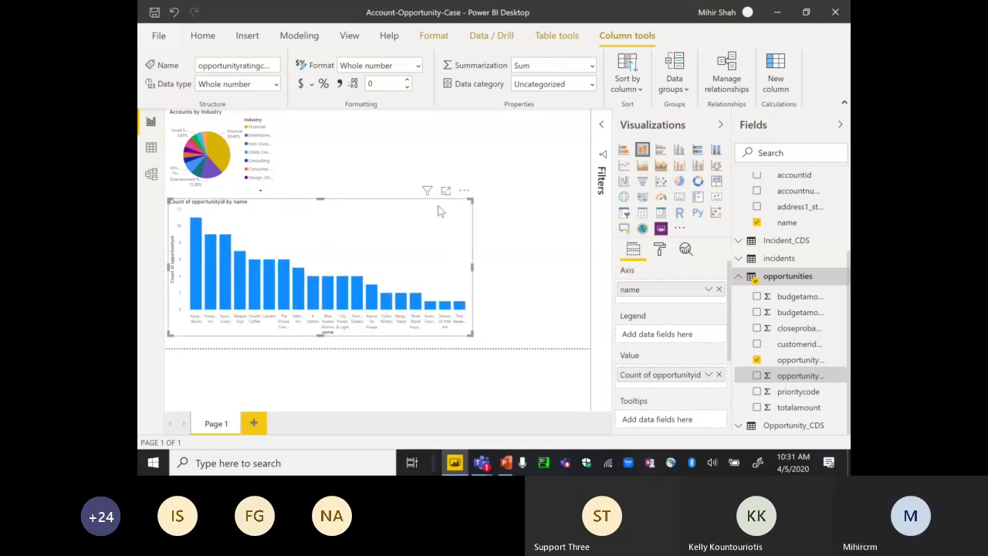
left_click(445, 190)
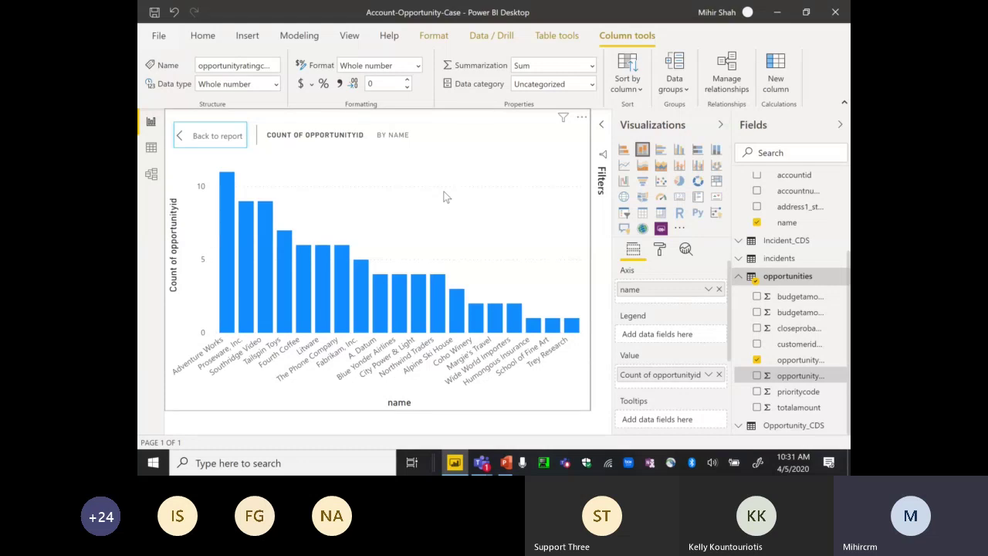
left_click(601, 125)
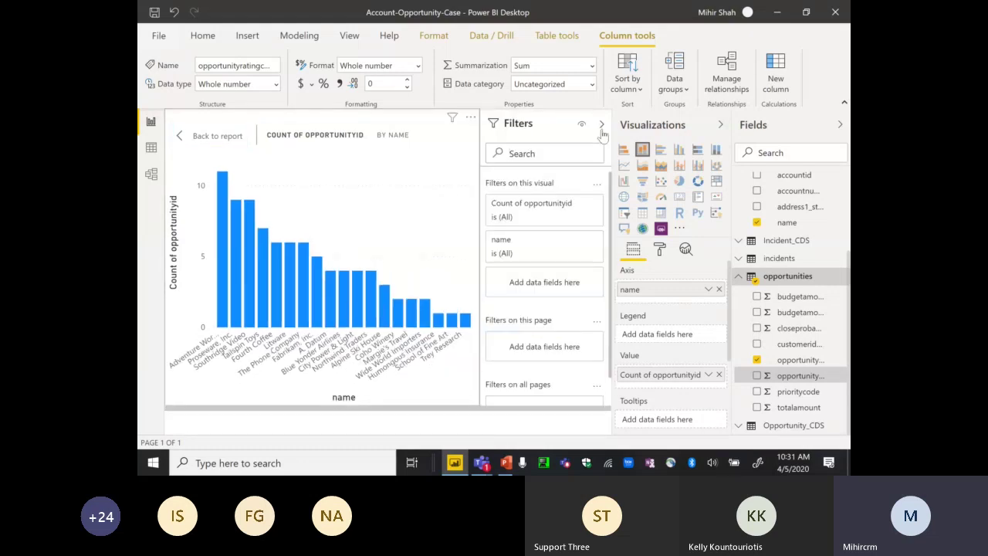
left_click(578, 205)
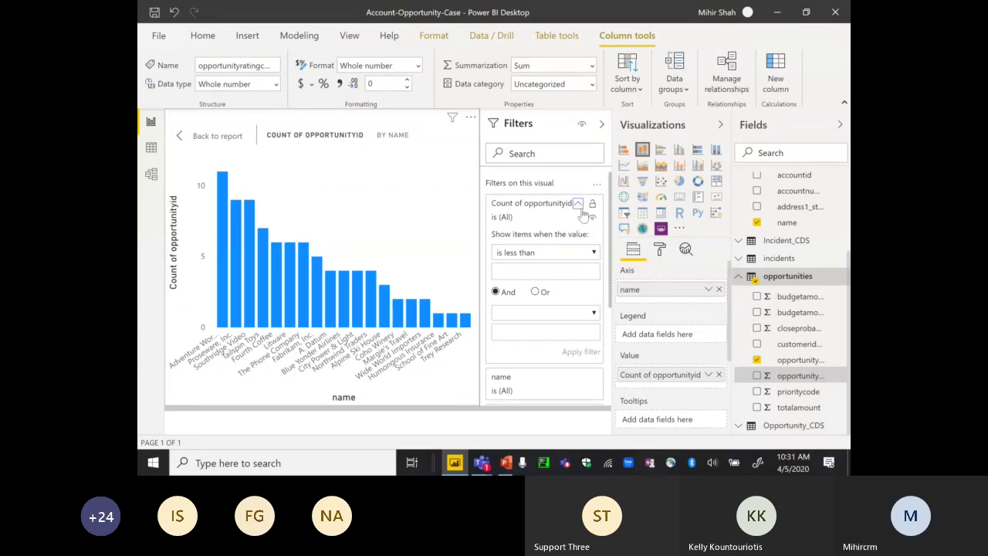
left_click(578, 203)
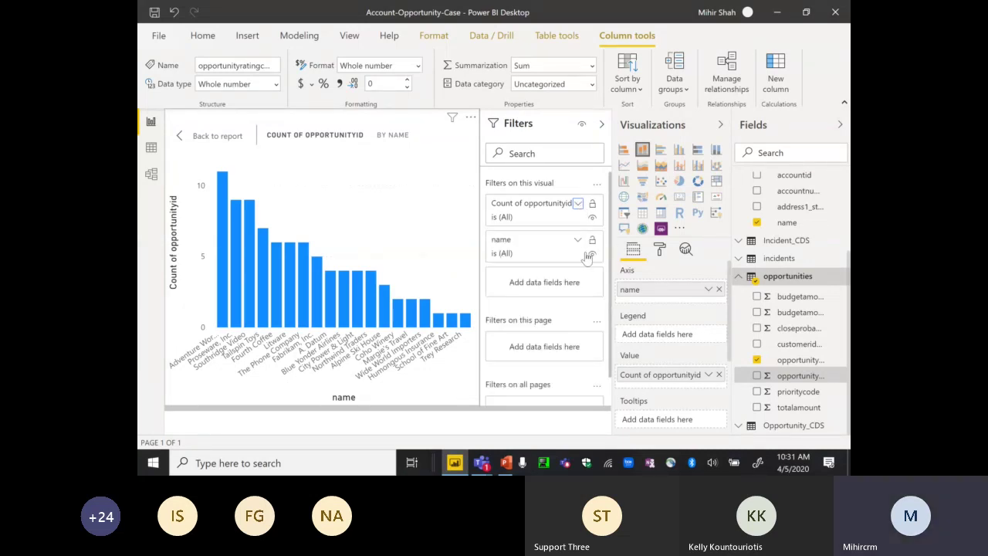
left_click(578, 240)
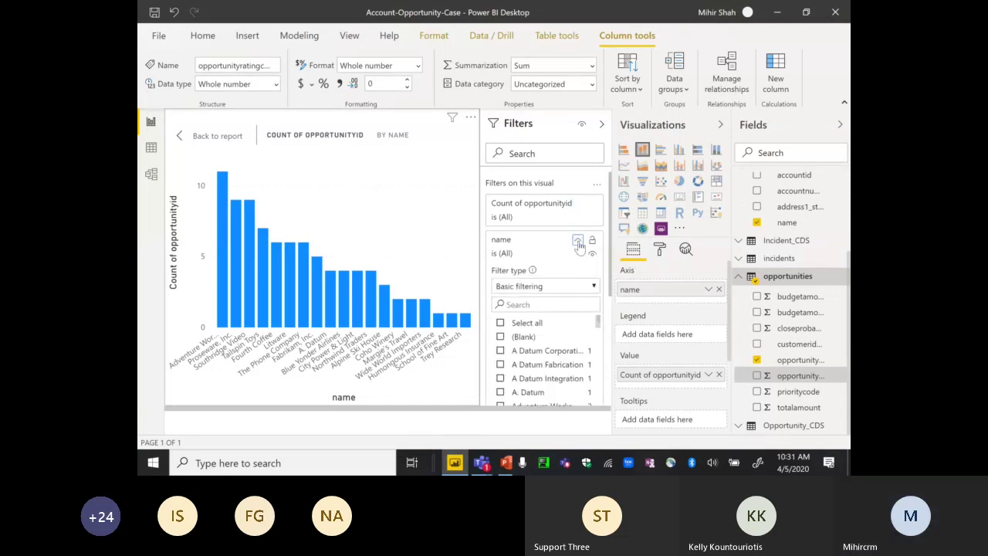
- Set the name filter to Top N, top 5 accounts by opportunityratingcode, and apply it
left_click(593, 286)
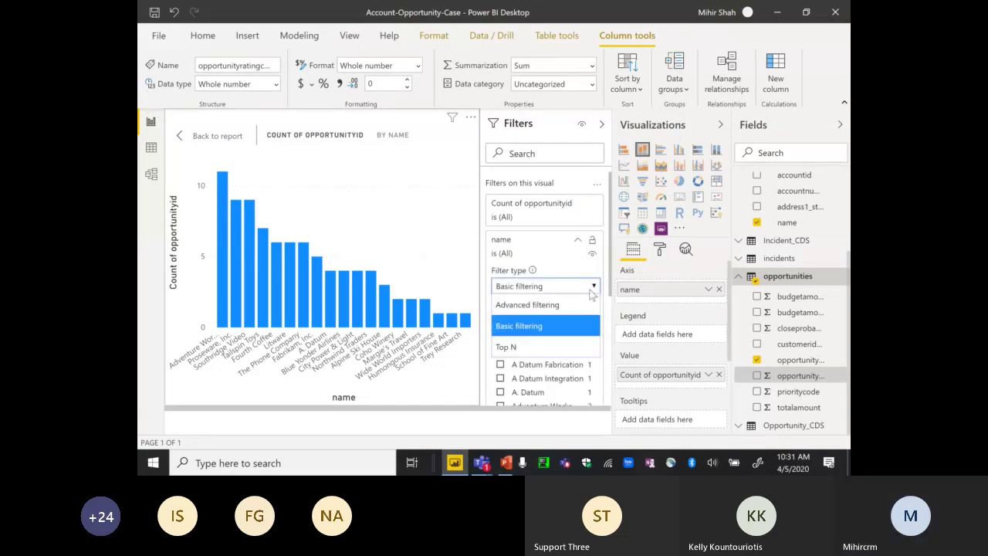
left_click(541, 347)
left_click(556, 319)
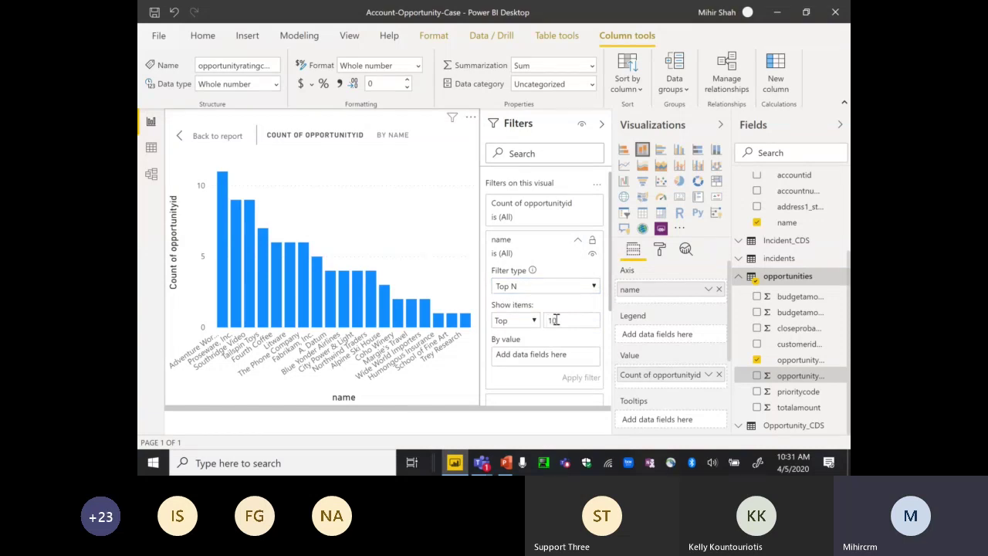
type("10")
left_click_drag(816, 381, 571, 362)
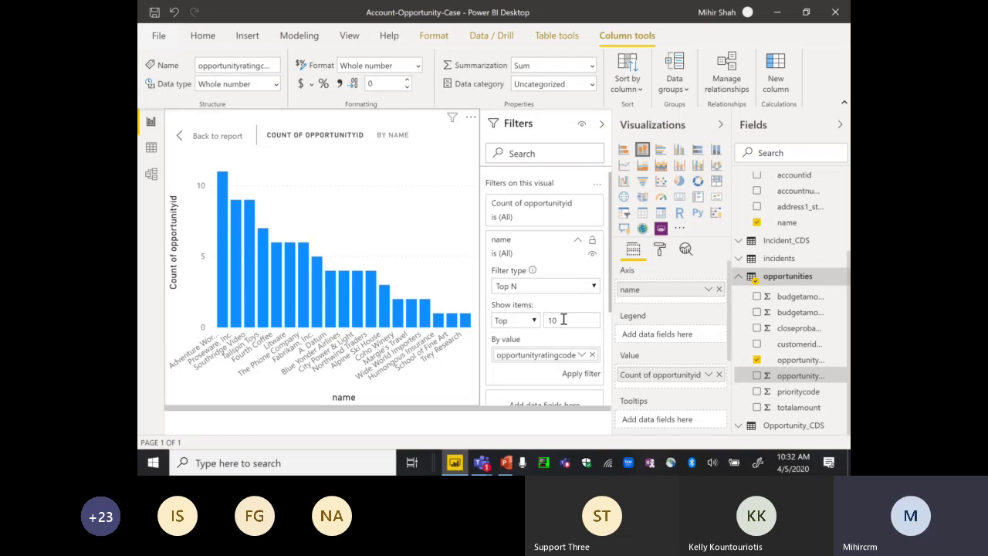
key("BackSpace")
type("5")
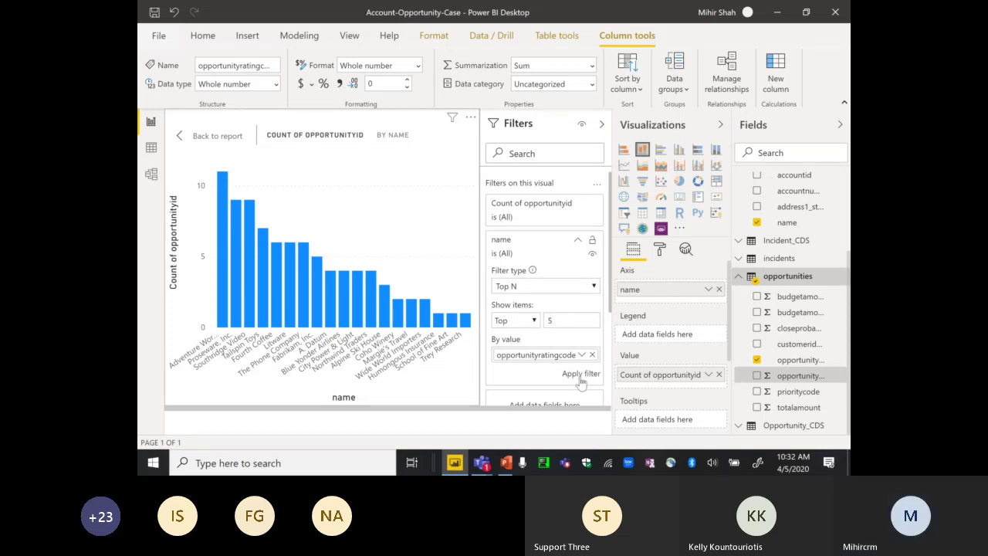
left_click(580, 373)
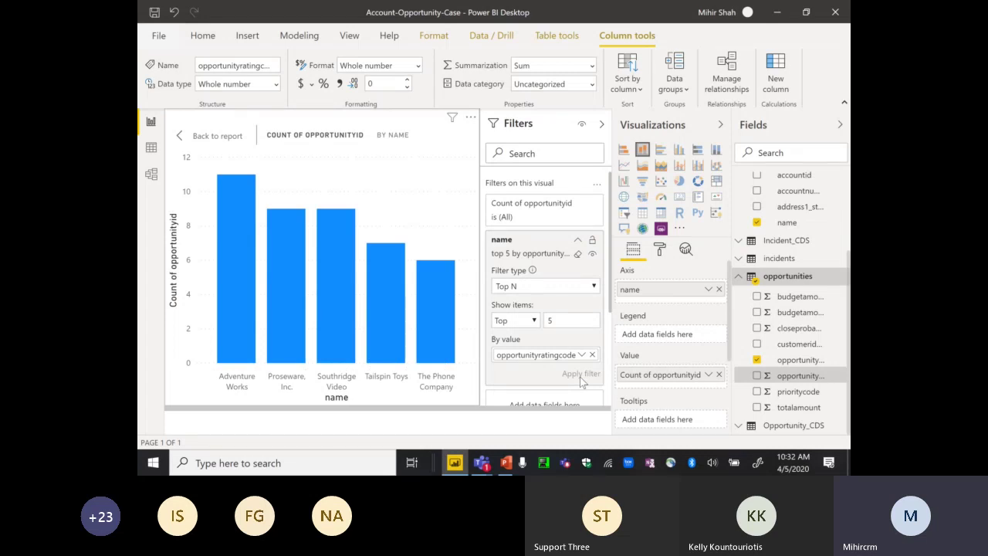
- Expand the General and Data labels format settings and briefly cross-highlight the Southridge Video bar
left_click(660, 250)
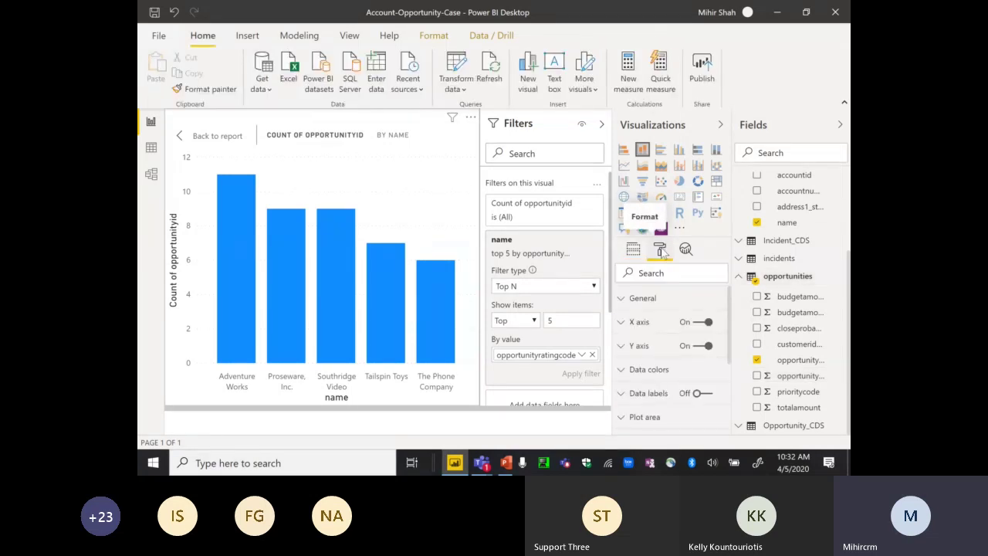
left_click(625, 300)
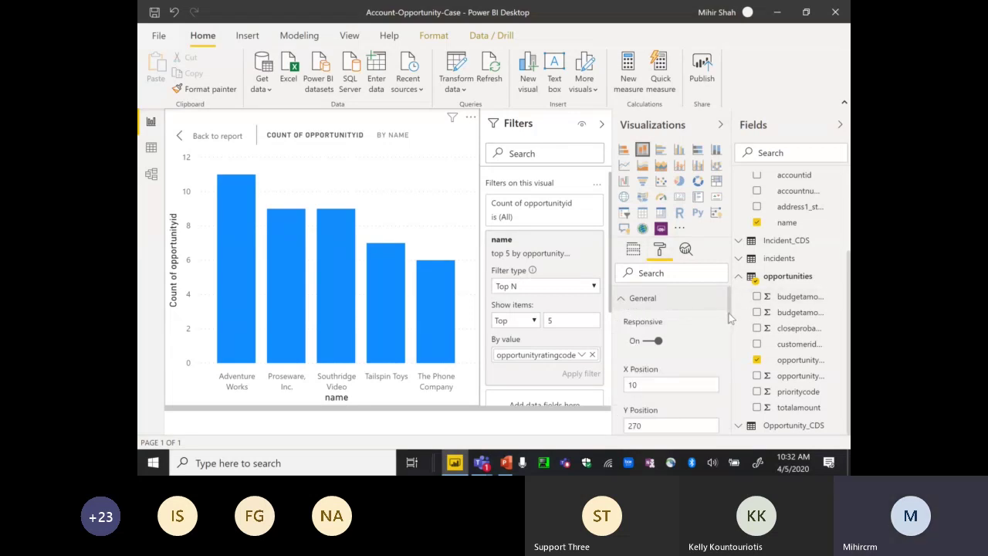
left_click_drag(730, 316, 731, 399)
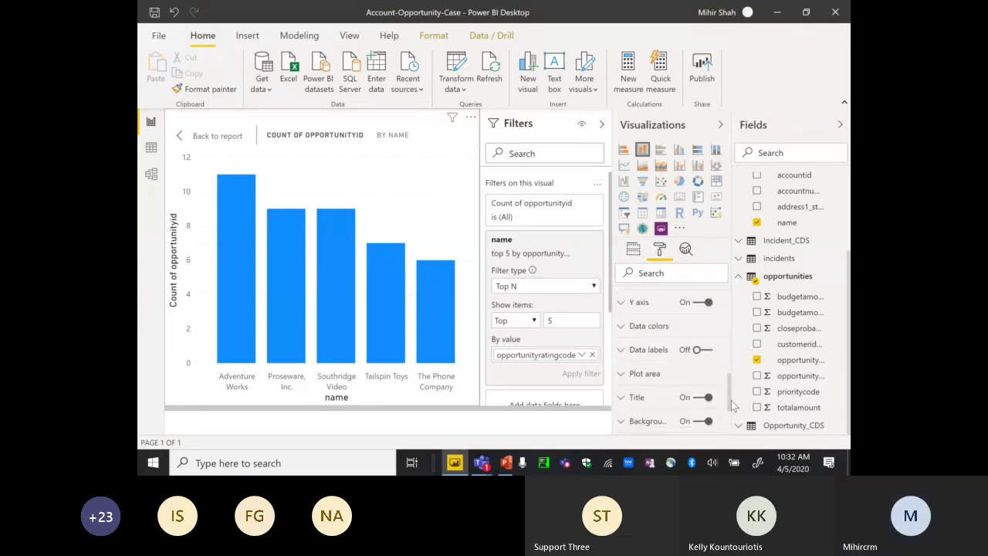
left_click(623, 353)
scroll(730, 351, "up", 3)
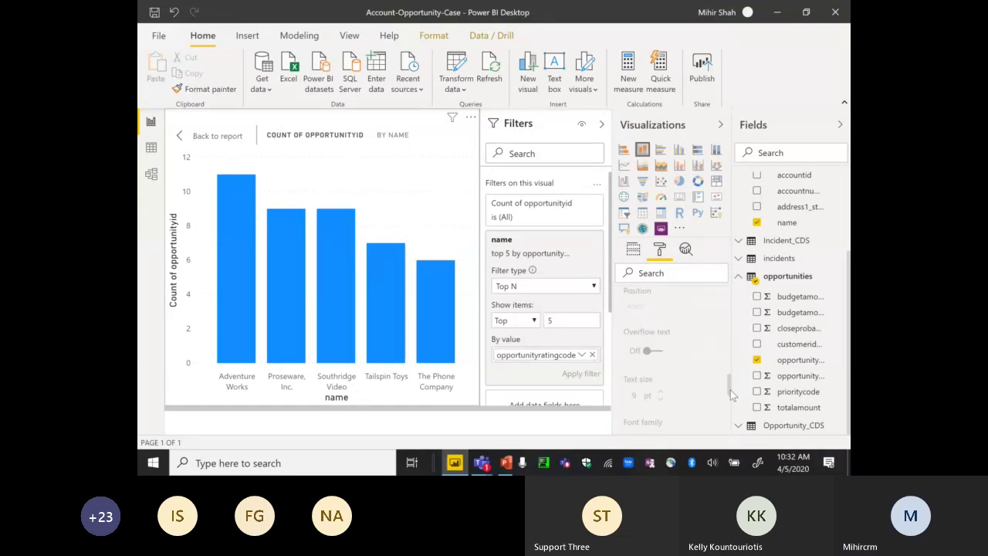
left_click(335, 210)
left_click(348, 189)
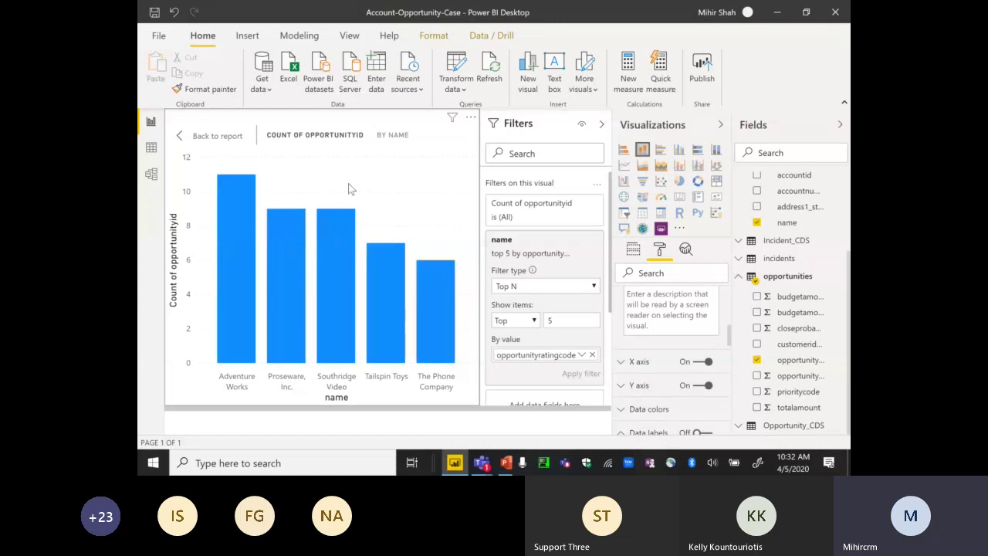
left_click_drag(728, 340, 727, 417)
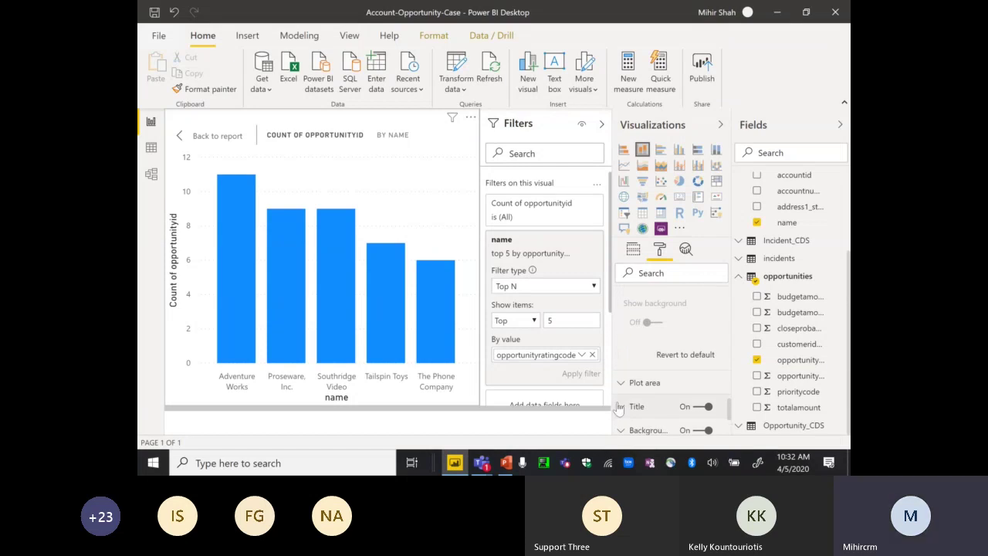
- Replace the chart title with '# of Opportunities by Account' and collapse the Title settings
left_click(622, 406)
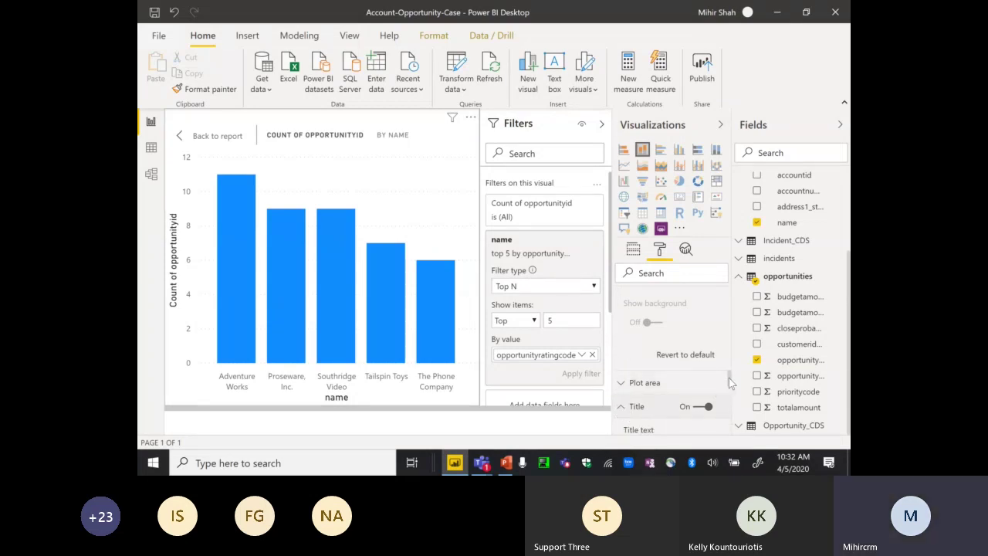
left_click_drag(729, 378, 730, 393)
left_click_drag(627, 353, 731, 354)
key("BackSpace")
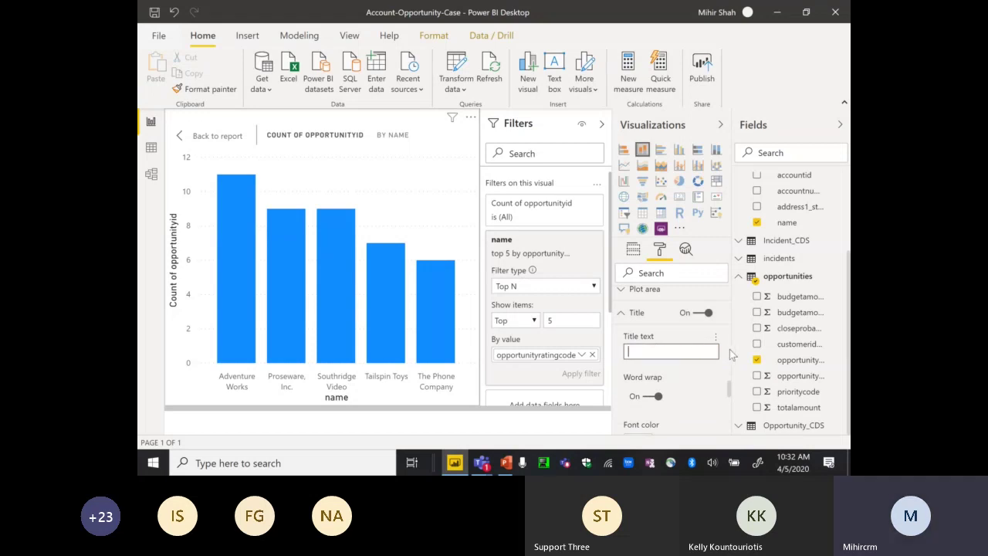
type("# of Opp")
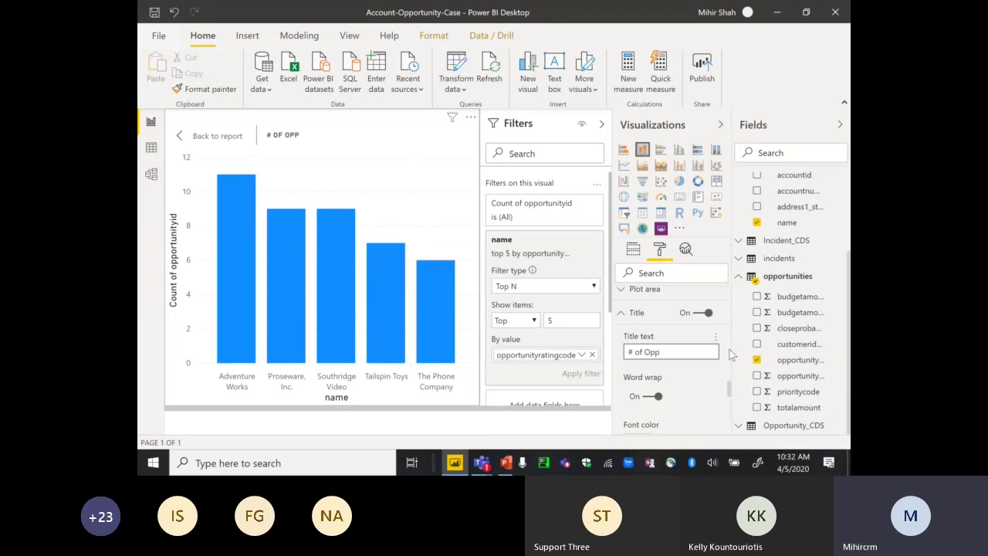
type("ortunities by Account")
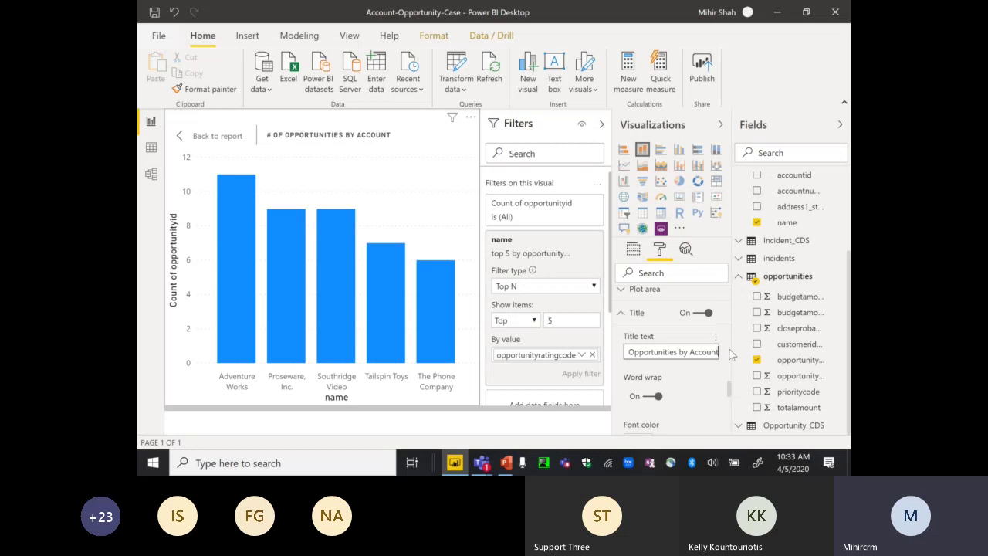
left_click(621, 313)
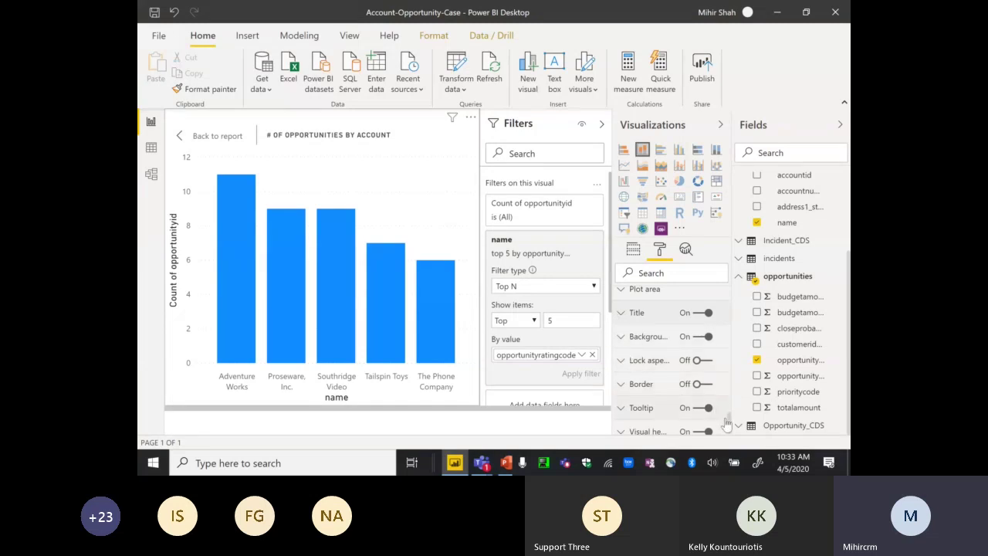
- Set the column chart's X-axis title to 'Account Name'
left_click_drag(732, 426, 724, 296)
left_click(622, 298)
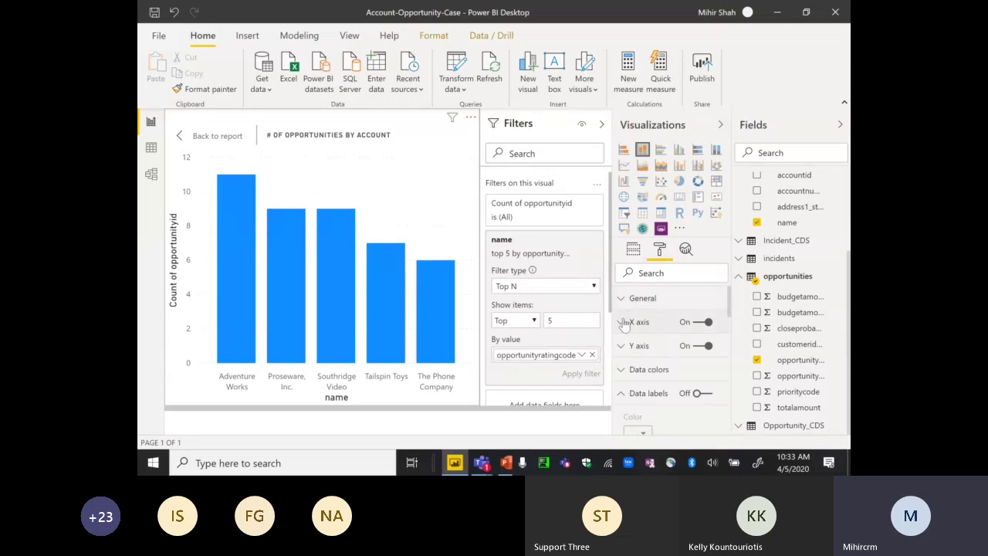
left_click(624, 322)
left_click_drag(730, 302, 727, 348)
scroll(726, 347, "down", 2)
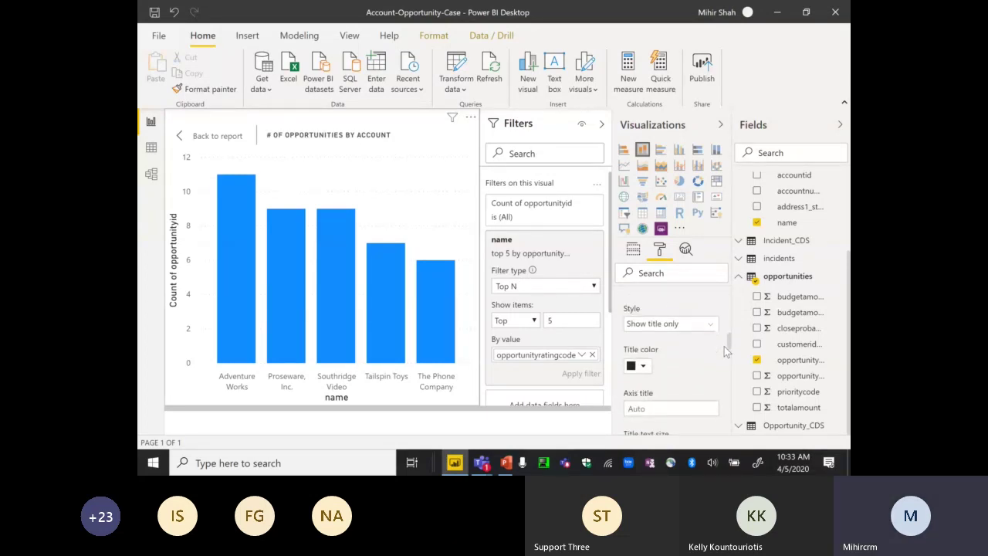
left_click(674, 358)
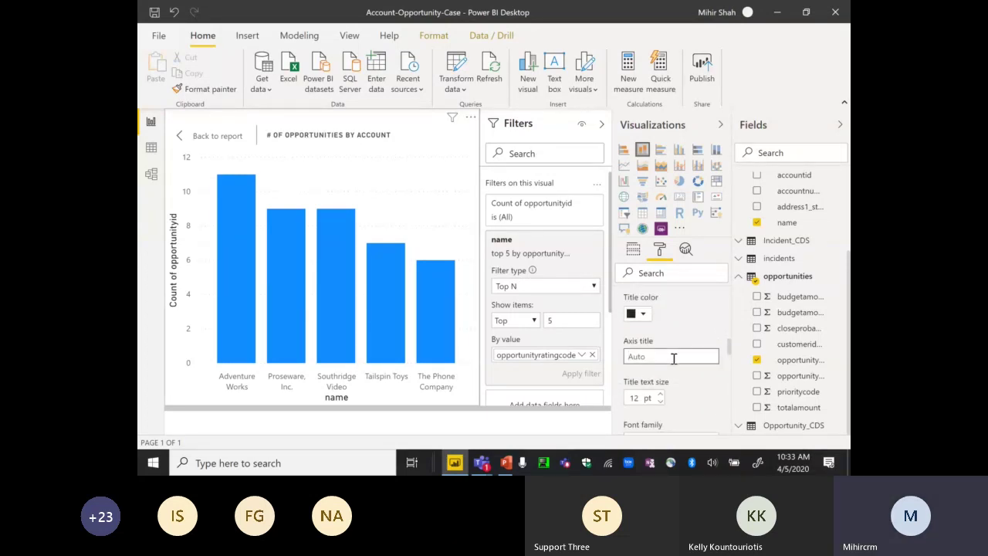
type("Account Name")
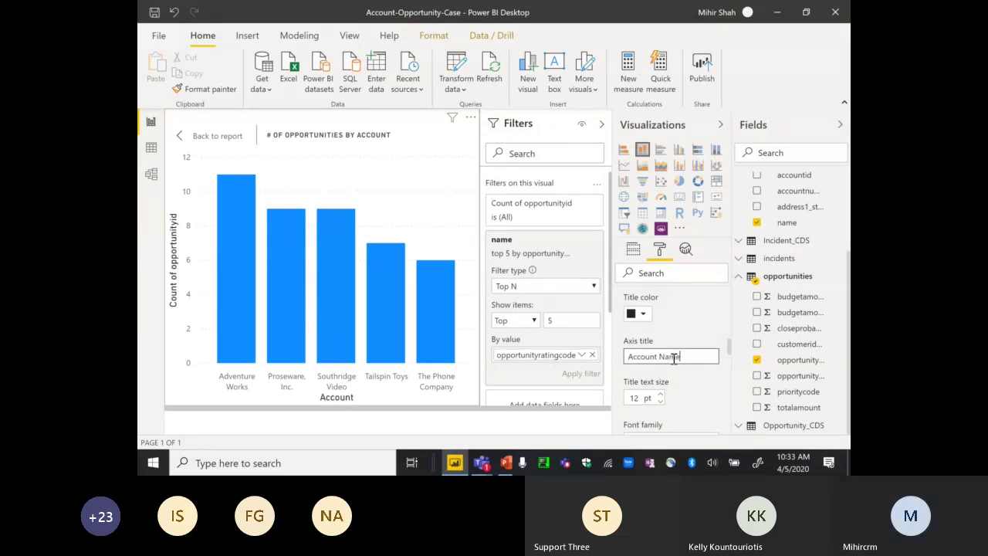
- Set the Y-axis title to 'Opportunities' instead of Count of opportunityid
left_click_drag(730, 351, 729, 305)
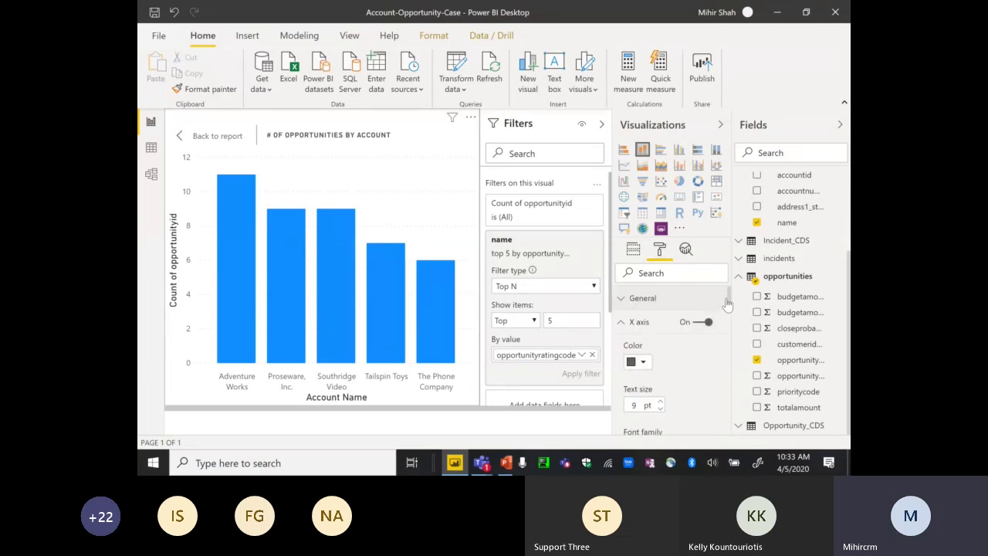
left_click(622, 325)
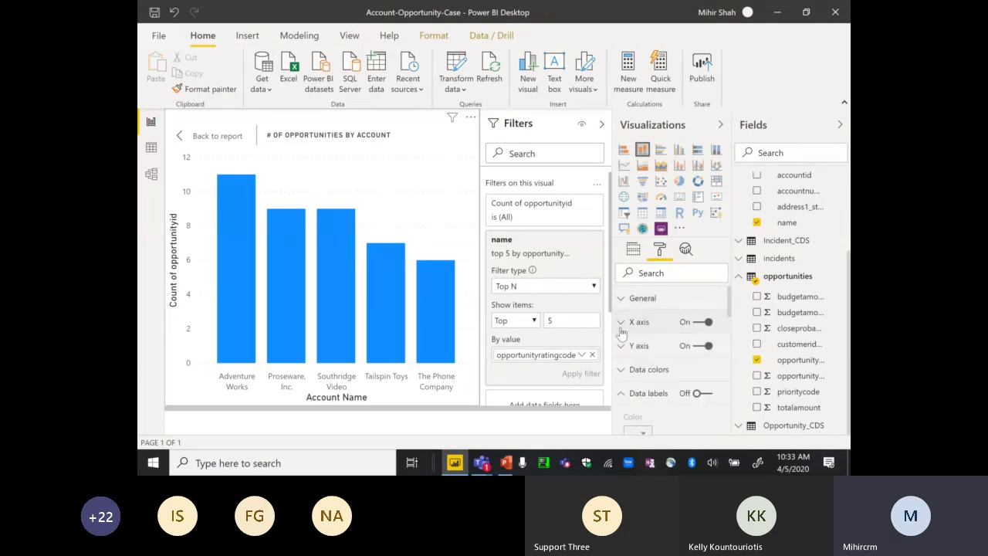
left_click_drag(731, 310, 718, 313)
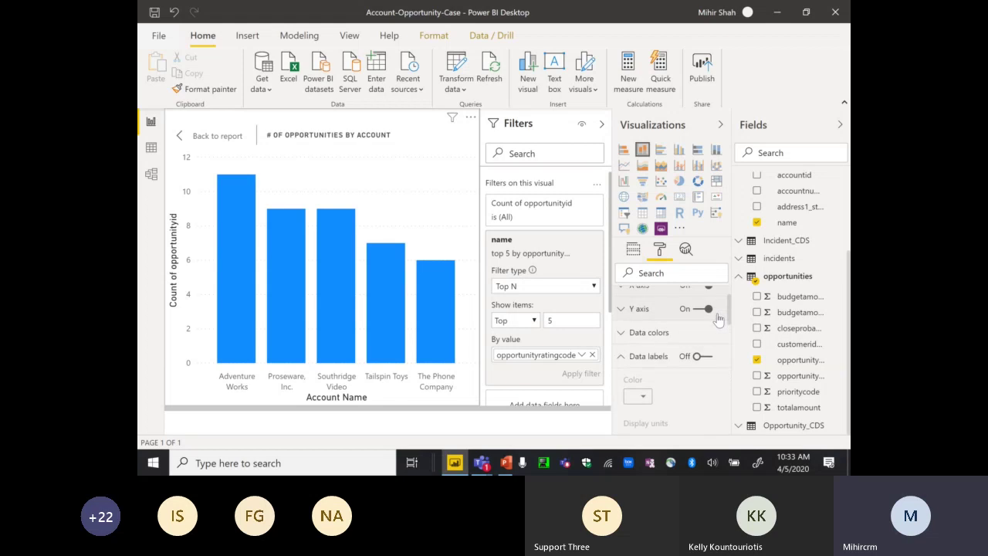
left_click(621, 312)
left_click_drag(728, 293, 726, 348)
left_click(658, 354)
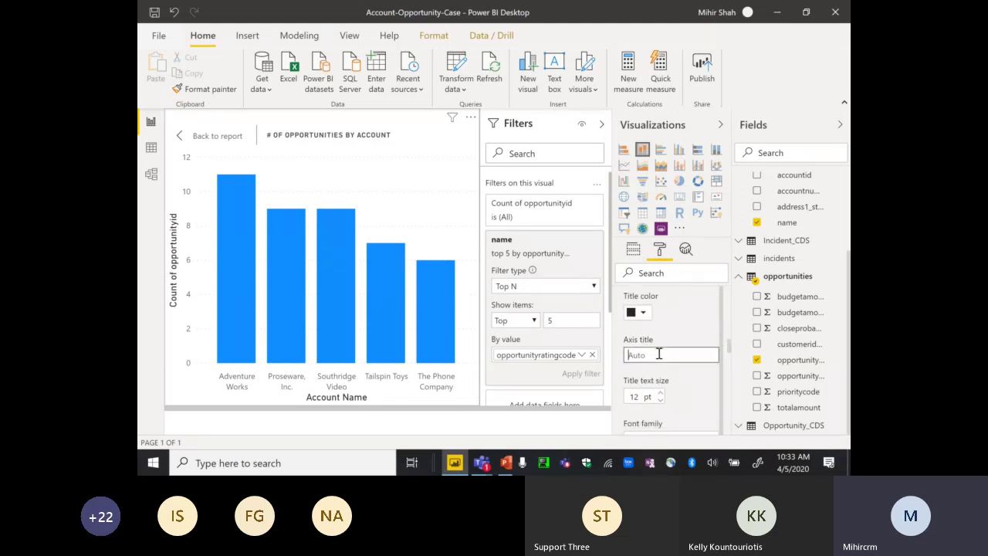
type("Opportunities")
left_click(697, 322)
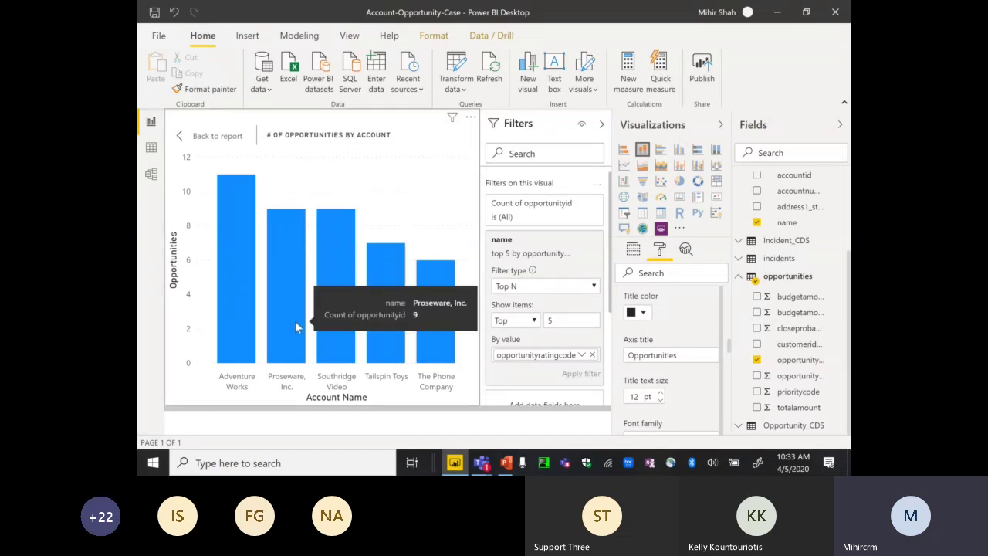
left_click_drag(730, 355, 730, 291)
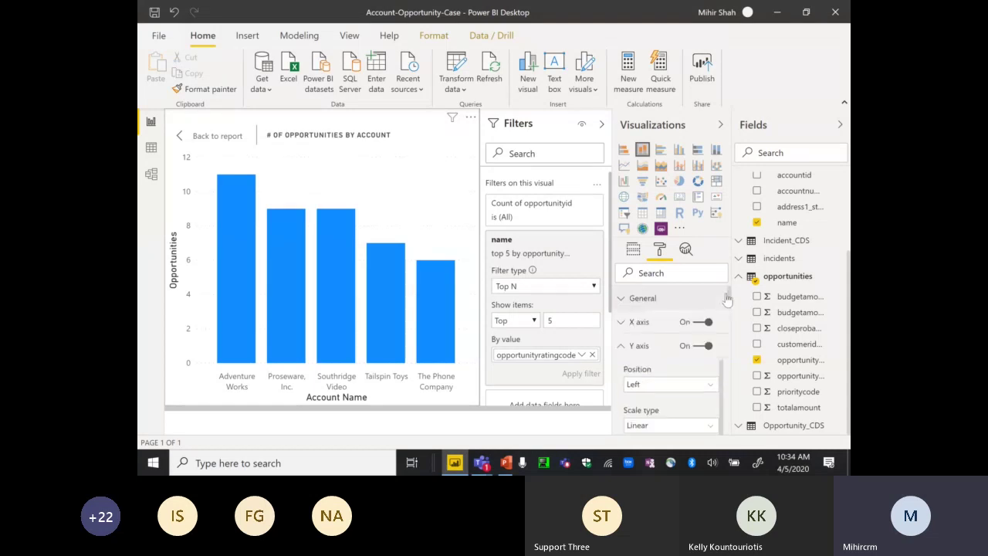
- Turn on data labels so the columns display counts 11, 9, 9, 7 and 6
left_click(622, 347)
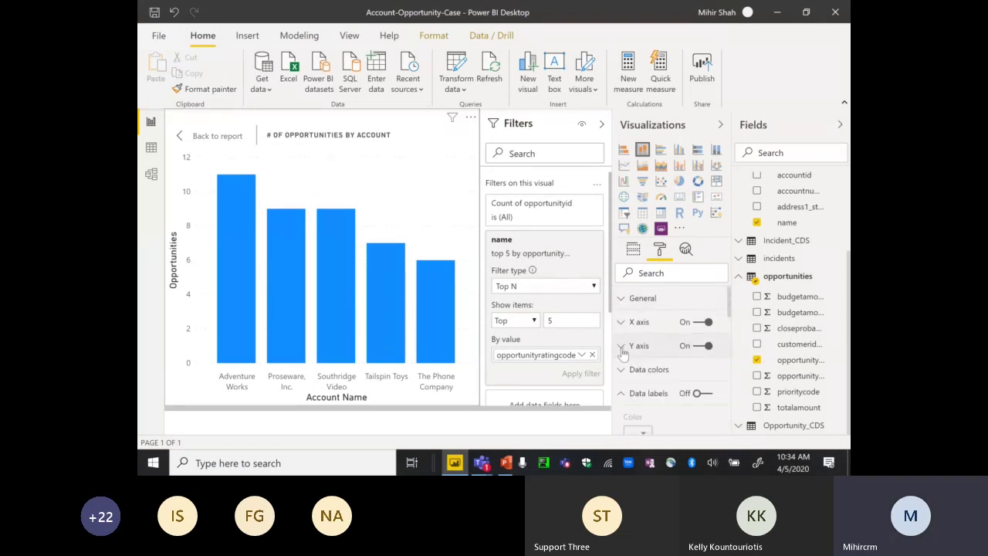
left_click(622, 303)
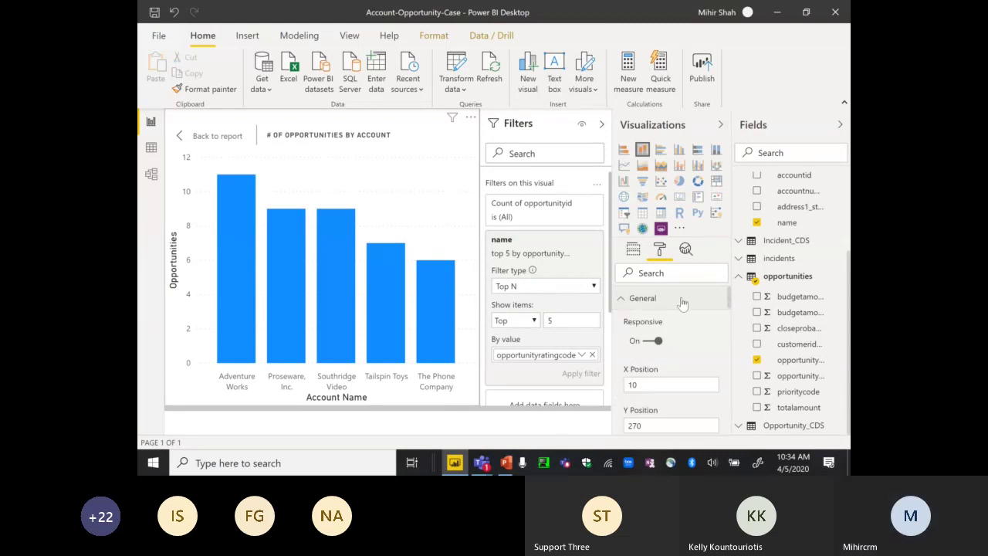
left_click_drag(729, 295, 728, 298)
scroll(727, 298, "up", 1)
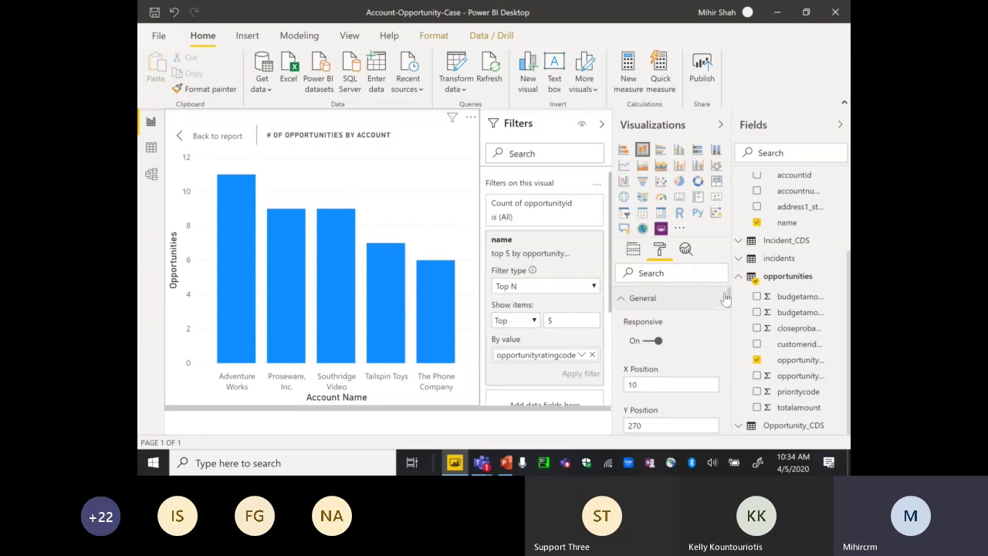
left_click(621, 302)
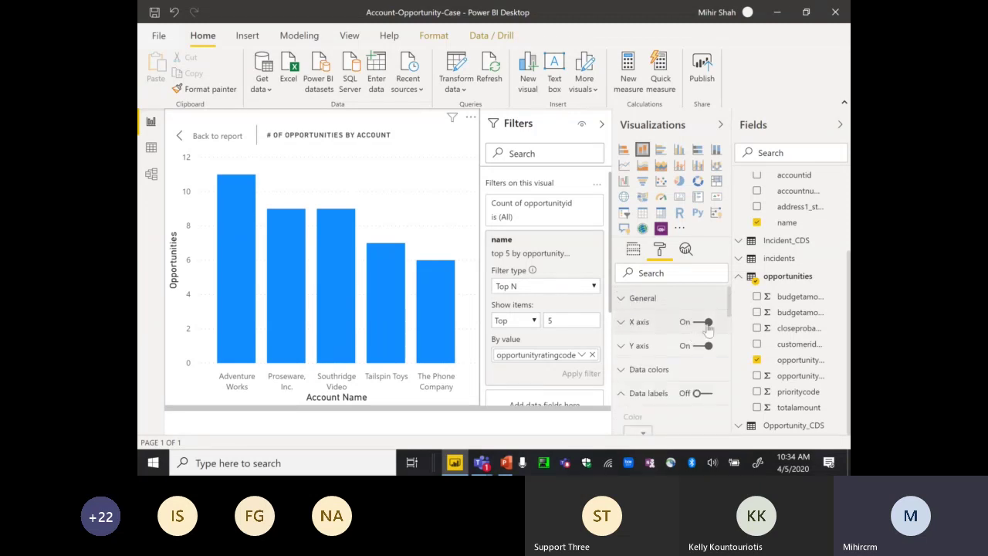
left_click_drag(731, 301, 729, 321)
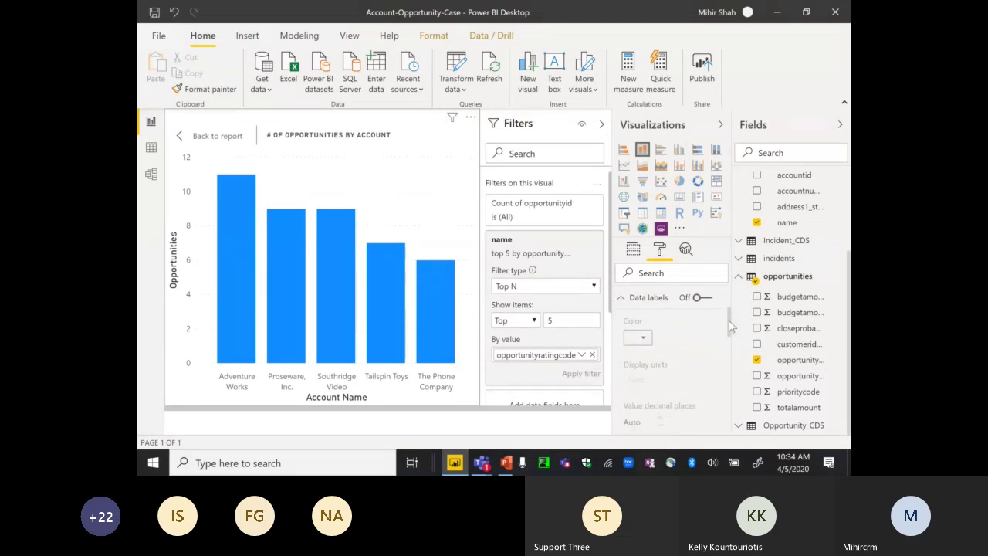
left_click(701, 298)
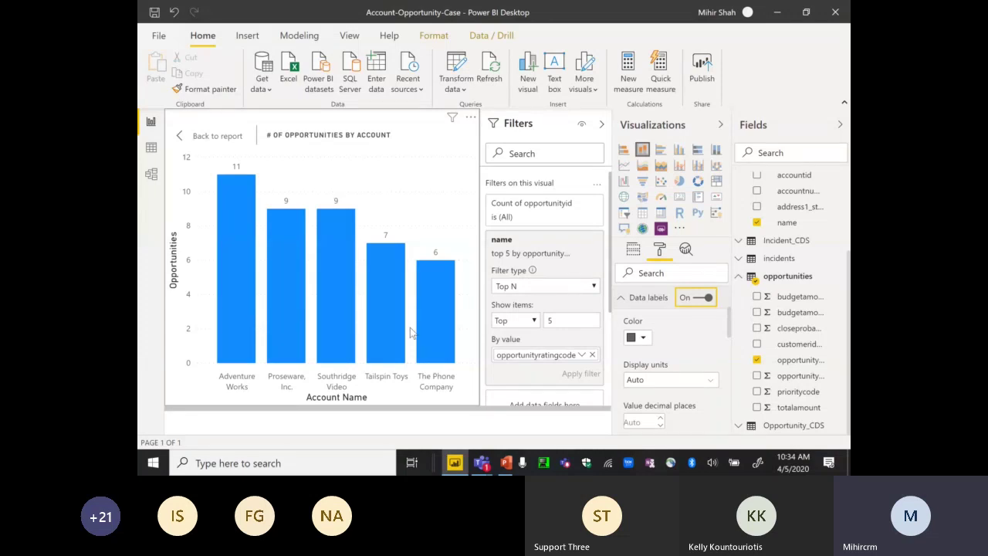
left_click_drag(730, 328, 731, 407)
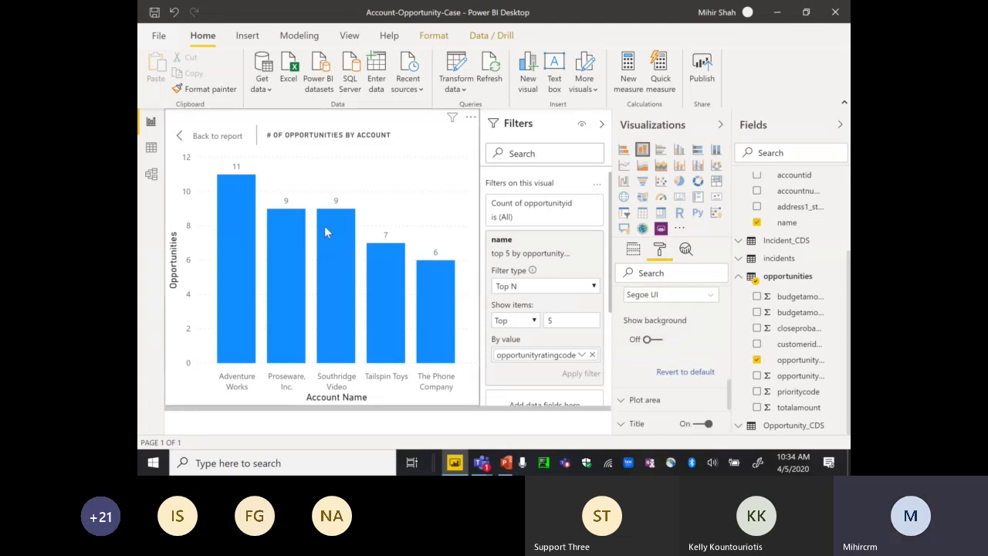
- Back on Page 1, shrink the column chart and enlarge the Accounts by Industry pie chart
left_click(201, 137)
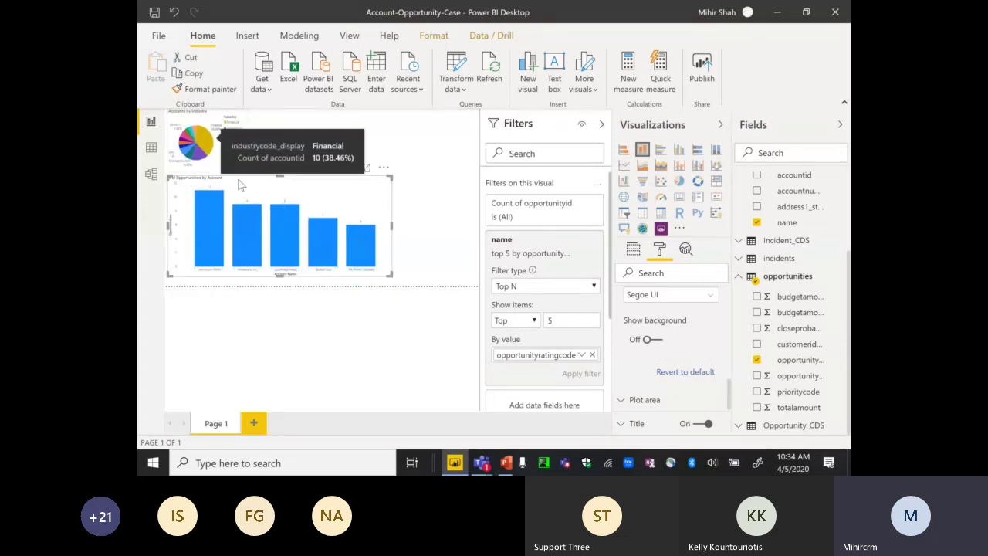
left_click_drag(391, 178, 259, 199)
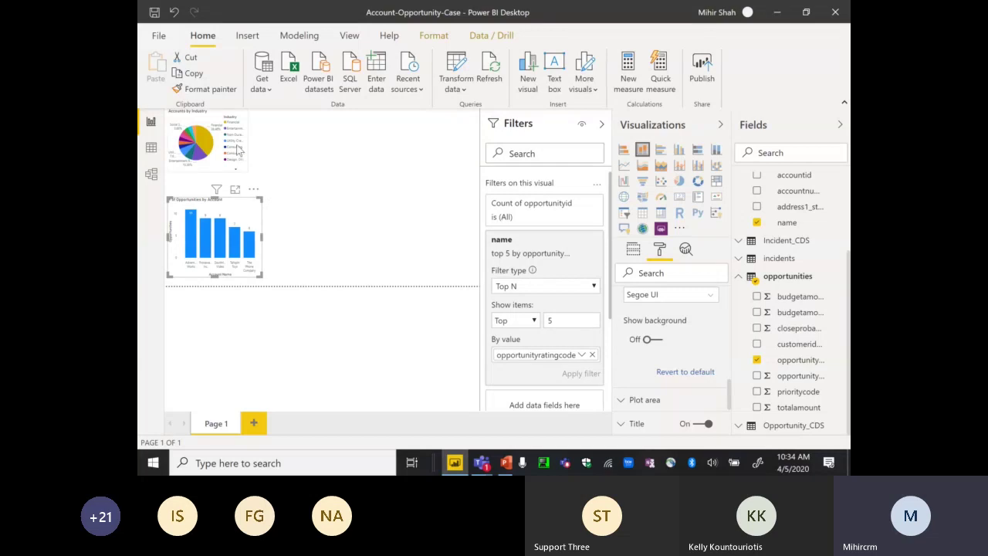
left_click(241, 154)
left_click_drag(245, 168, 264, 177)
left_click(266, 177)
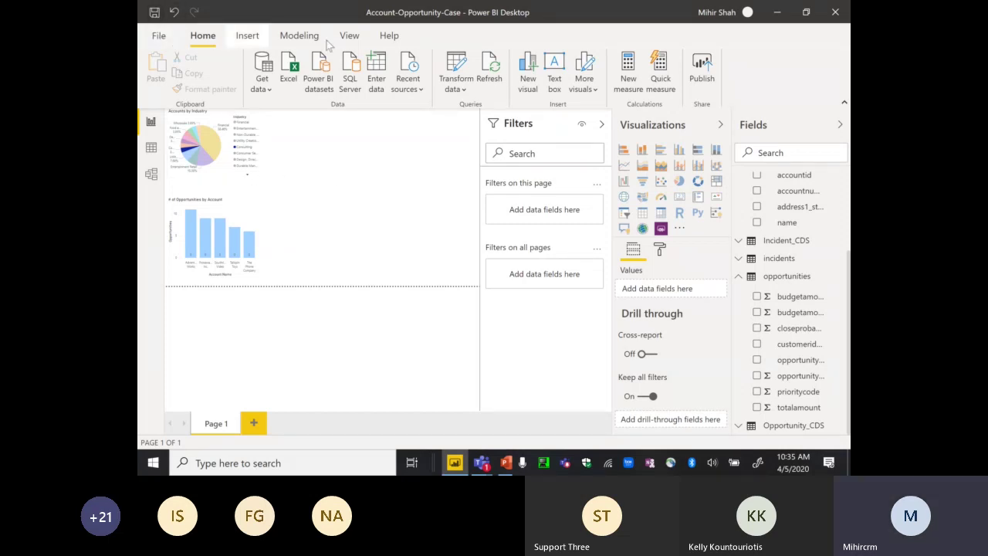
- Save the report, defer the prompt, then apply pending changes for accounts and Incident
left_click(154, 12)
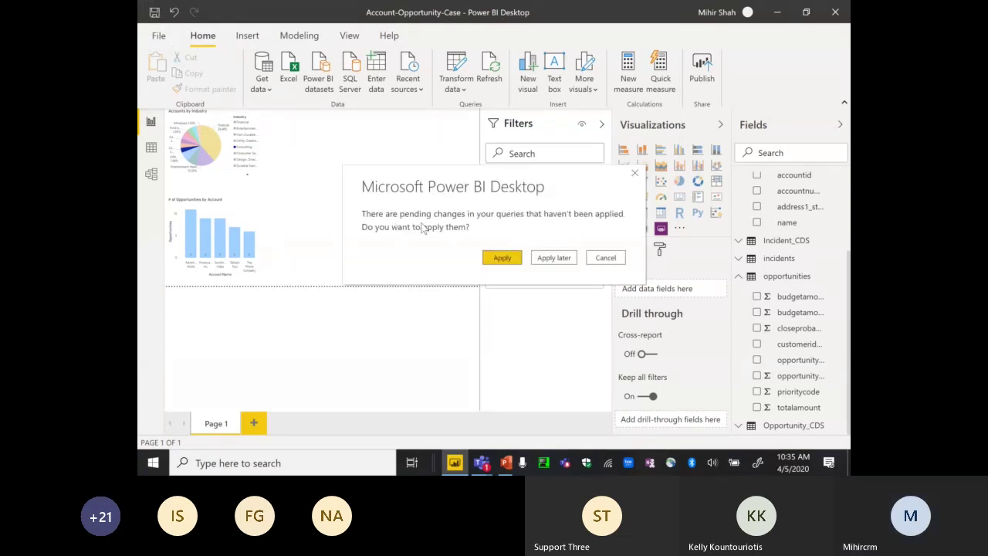
left_click(559, 261)
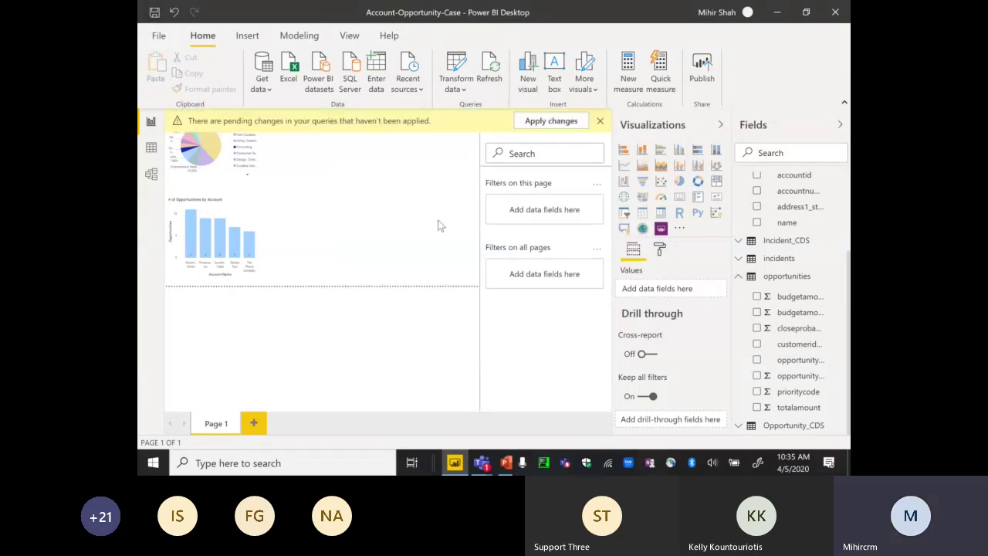
left_click(552, 121)
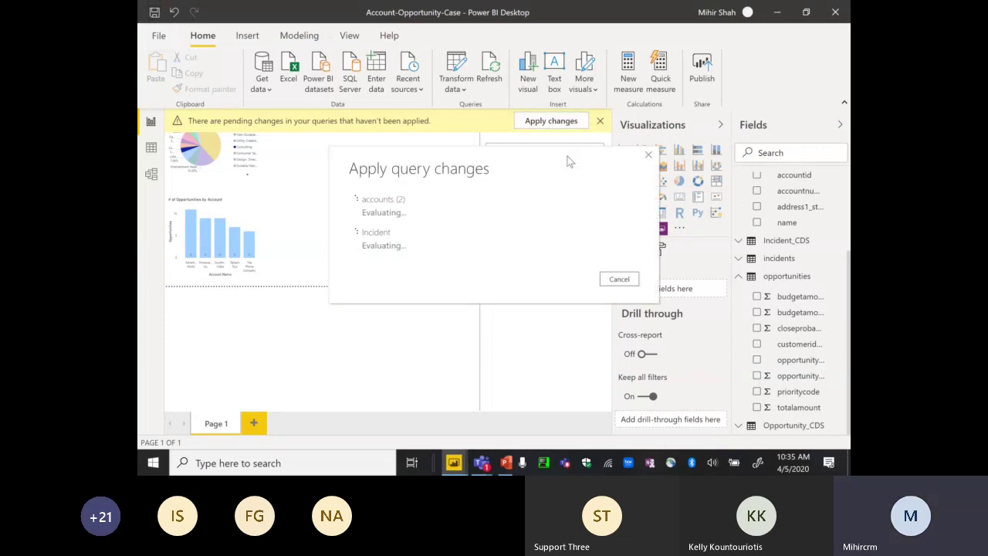
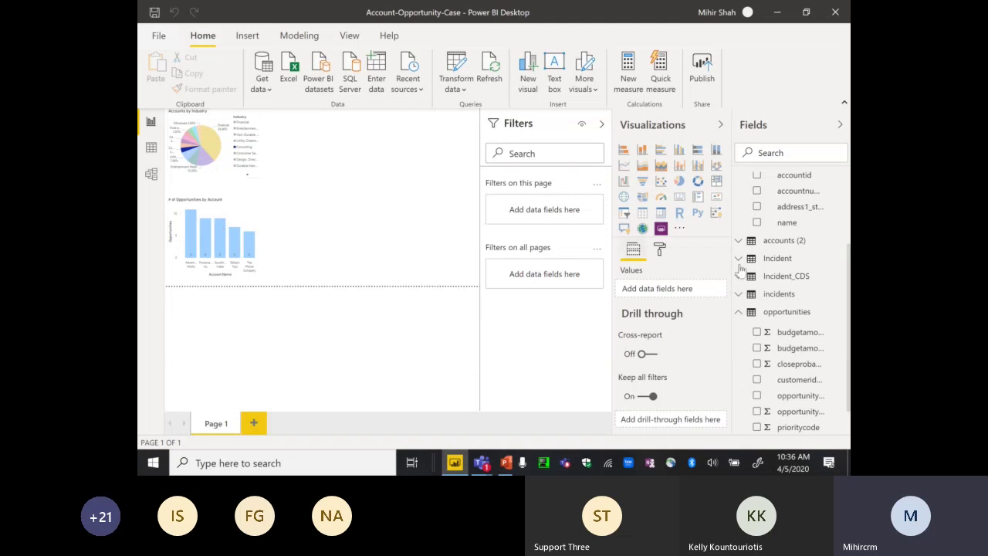
- Collapse the opportunities, accounts and Account_CDS tables in Fields and clear the table selection
left_click(740, 316)
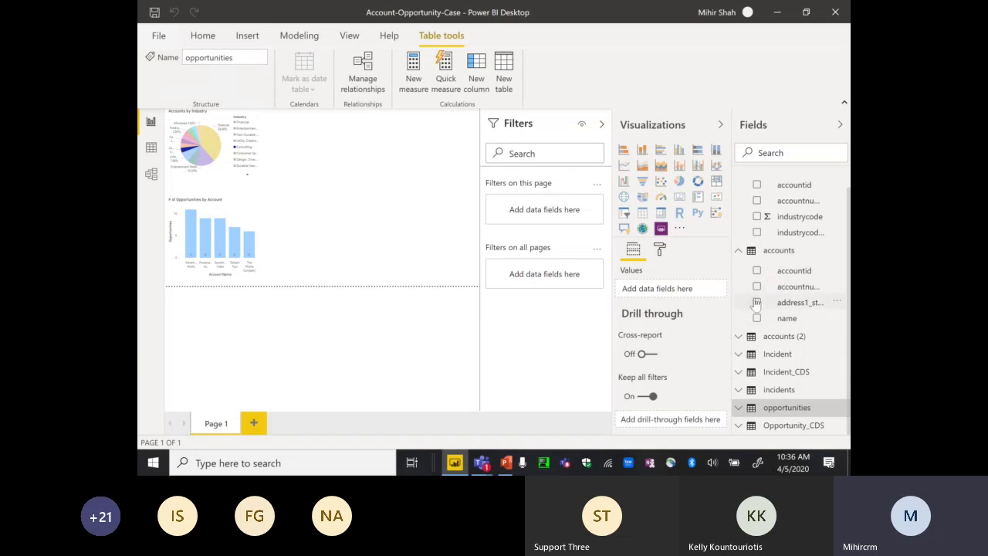
left_click(738, 251)
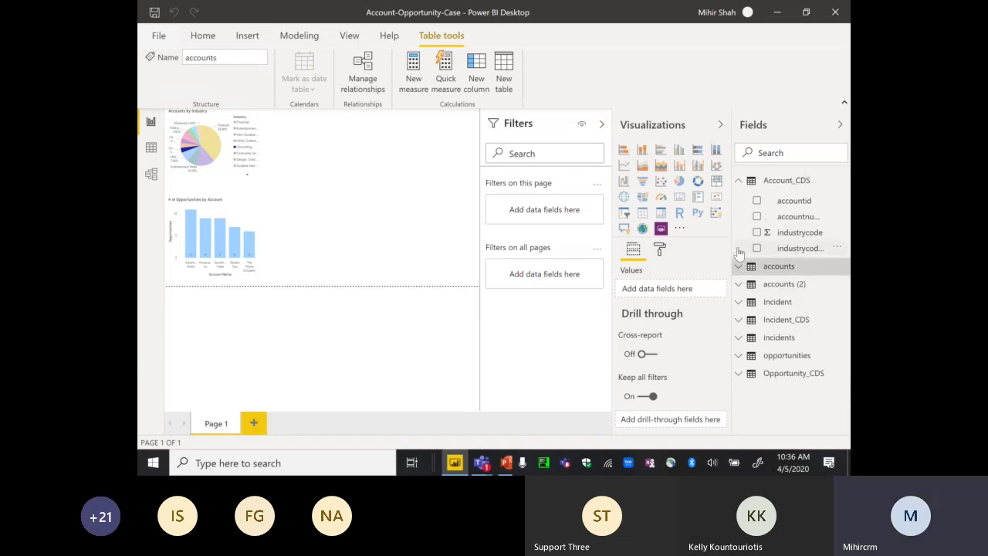
left_click(738, 179)
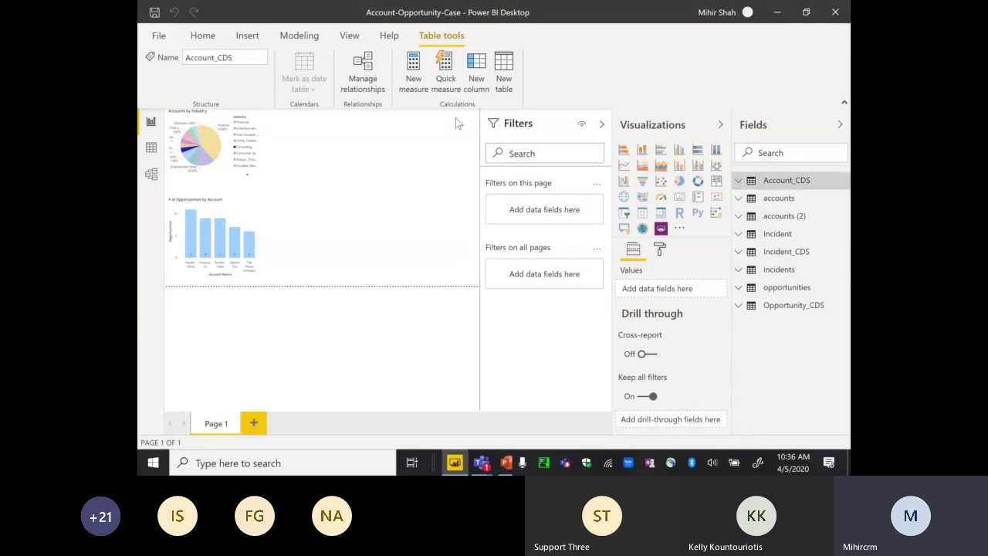
left_click(202, 37)
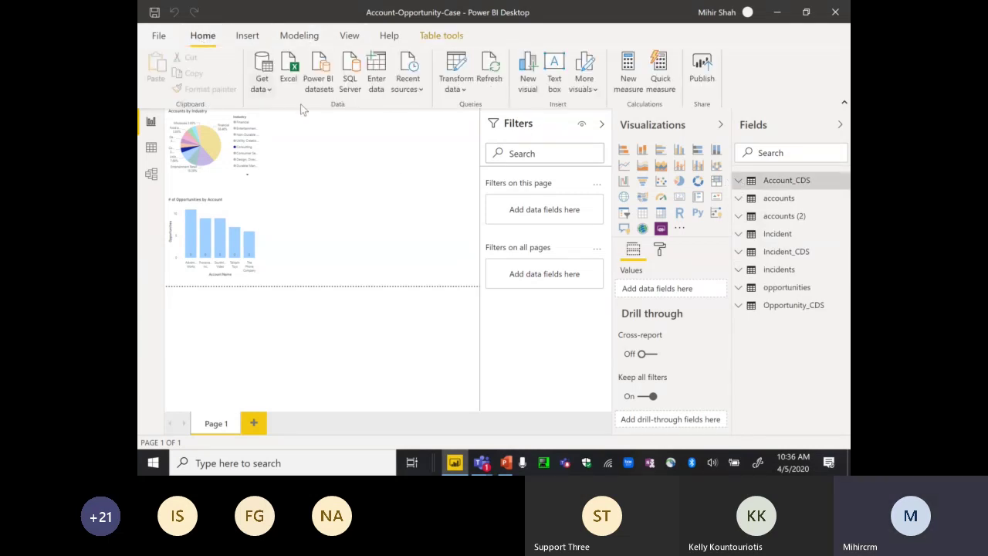
left_click(406, 180)
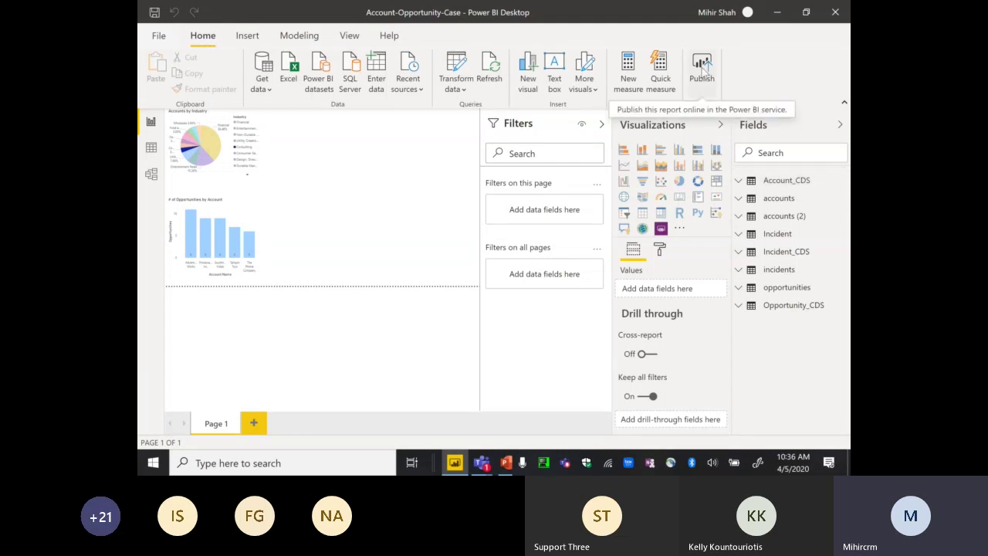
- Save the report's changes from the Publish prompt, then cancel the Publish to Power BI dialog
left_click(703, 68)
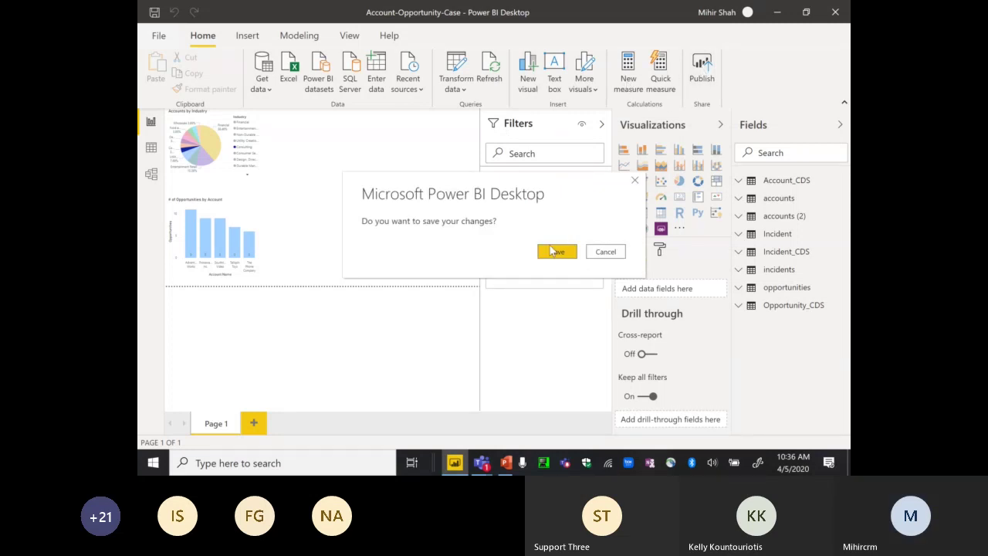
left_click(552, 251)
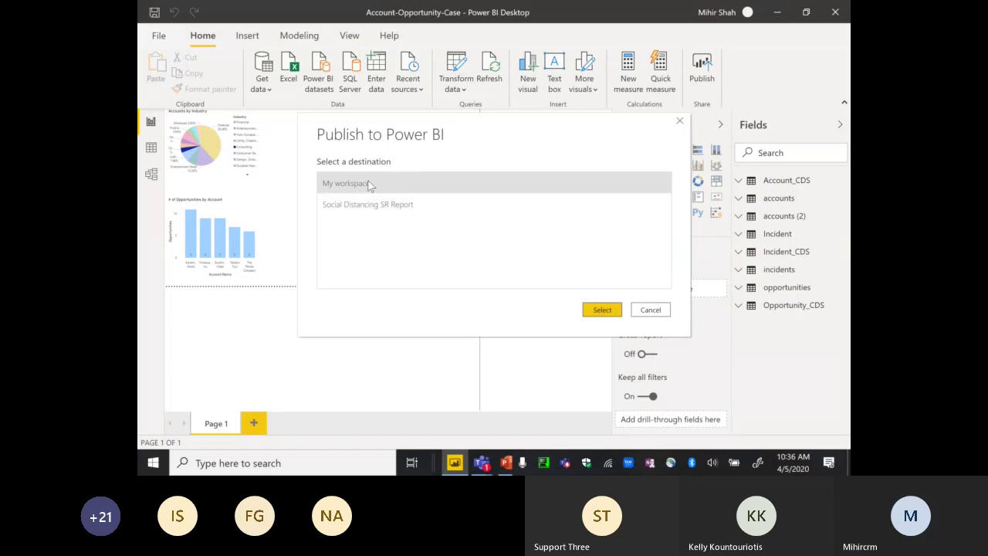
left_click(653, 313)
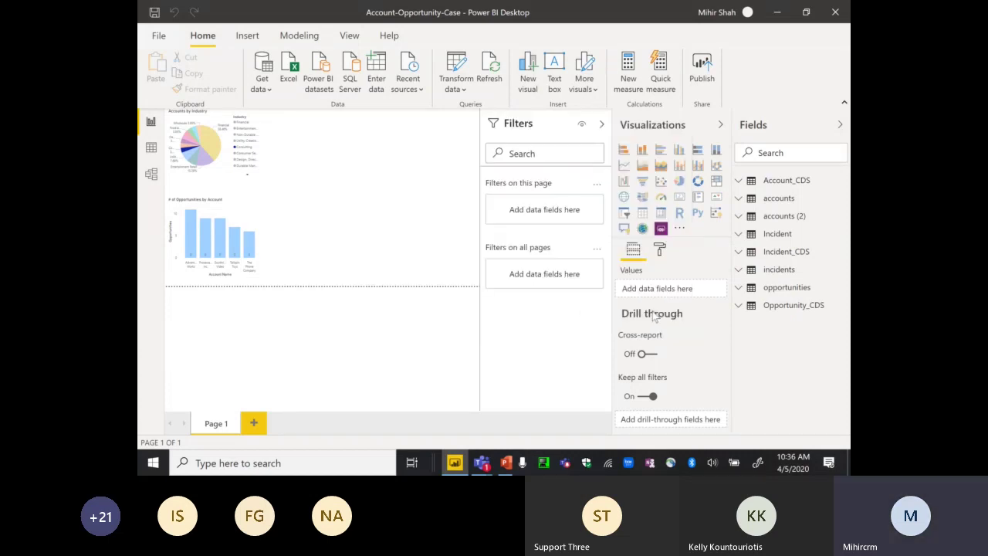
- Sign out of the current Power BI account and begin signing in again
left_click(735, 15)
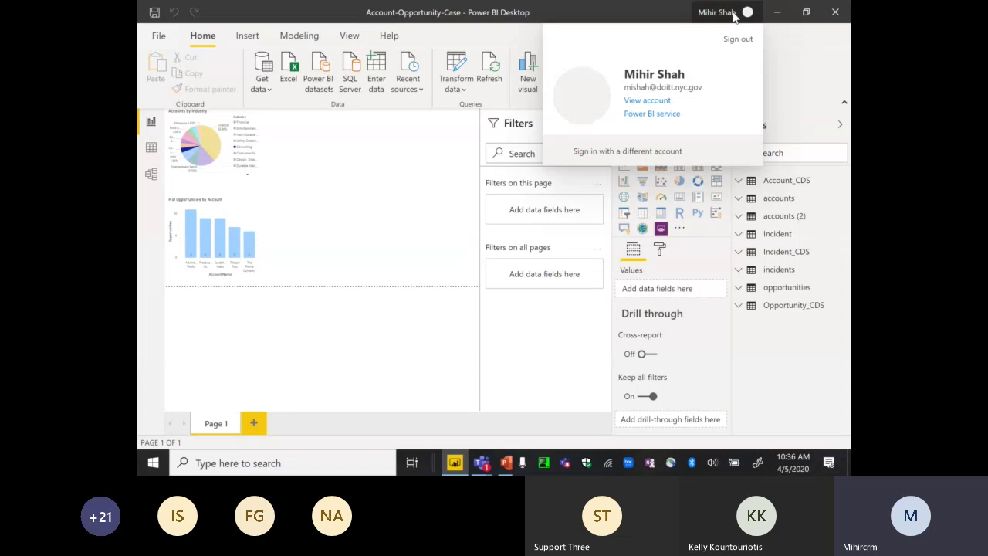
left_click(738, 39)
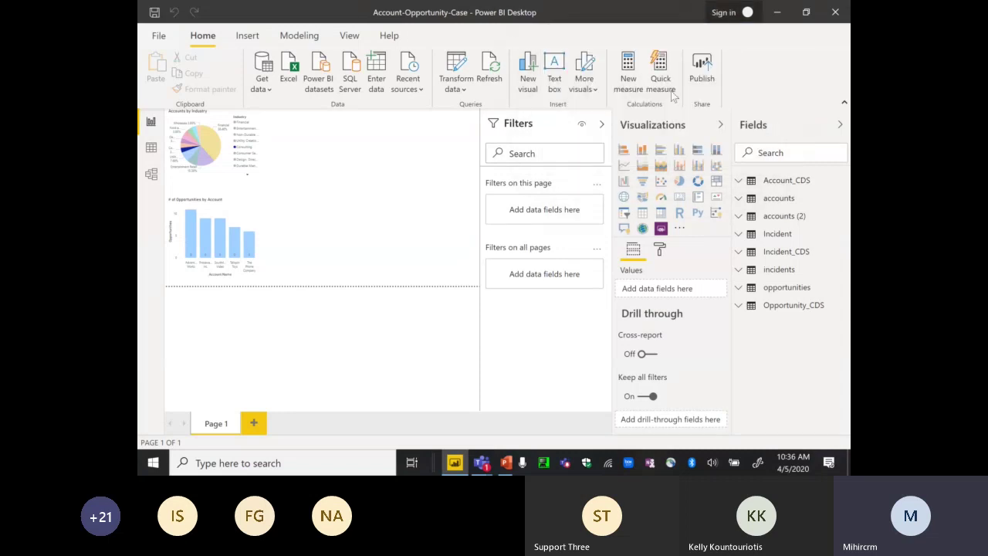
left_click(730, 13)
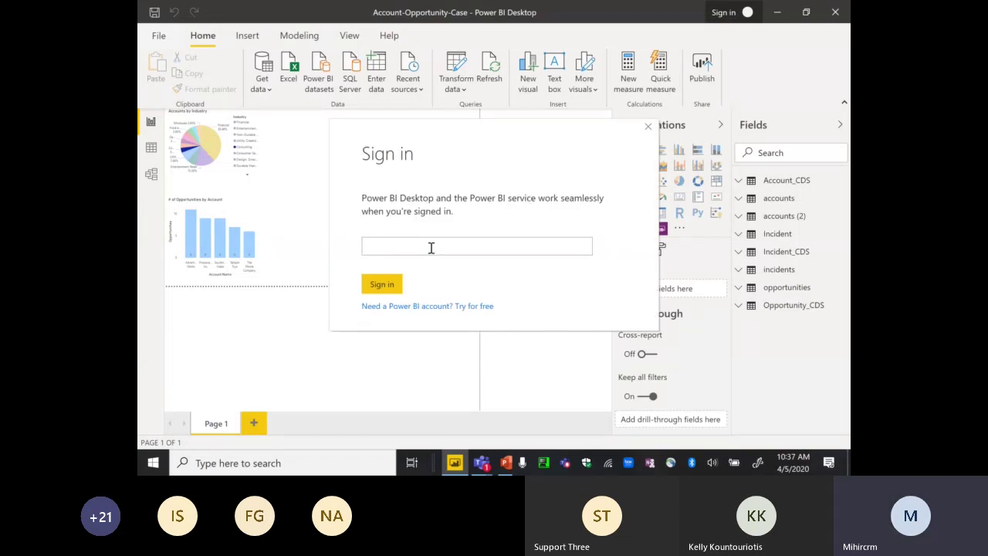
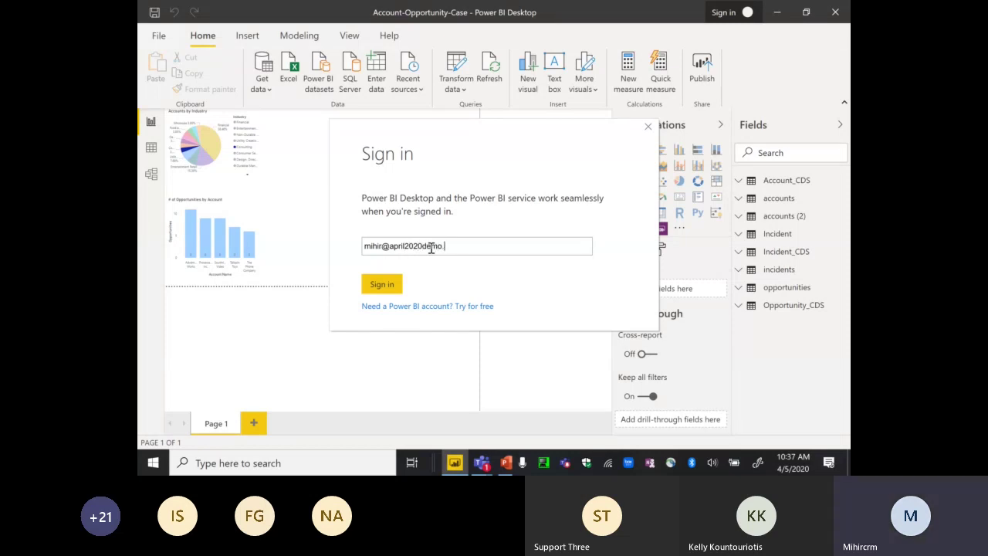
- Sign in with the demo account's e-mail and password, then check the signed-in account
left_click(382, 285)
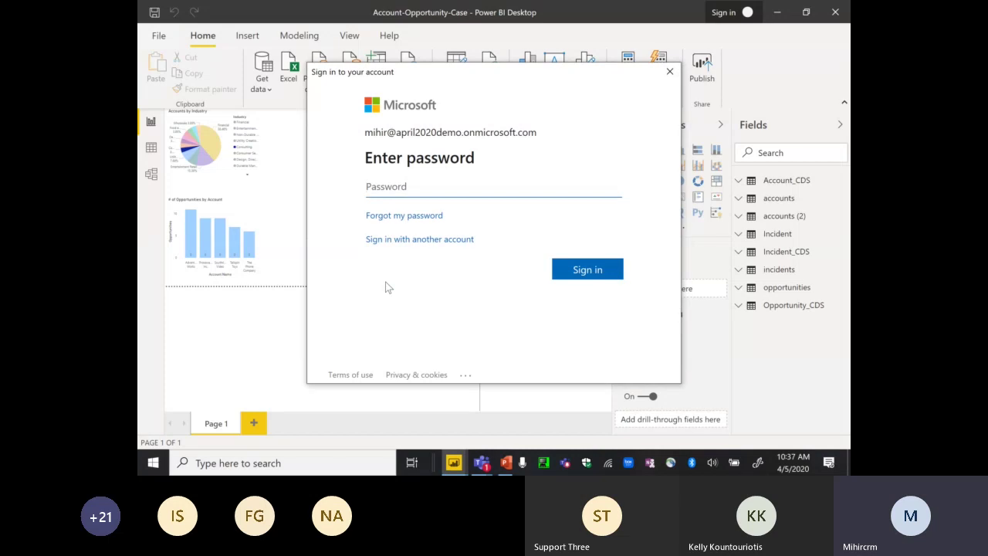
type("••••••••")
left_click(569, 278)
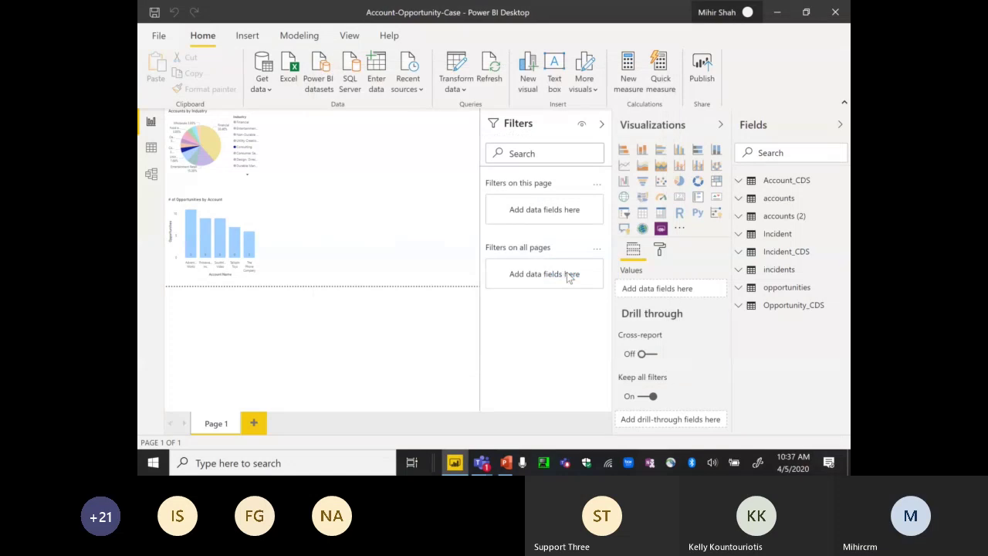
left_click(737, 15)
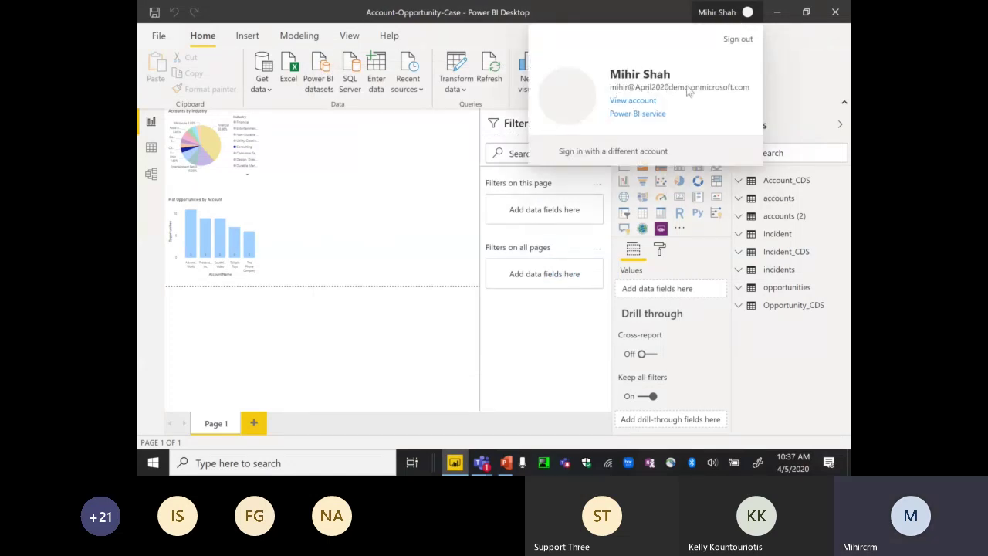
- Publish the report to the Empower2020 workspace
left_click(422, 182)
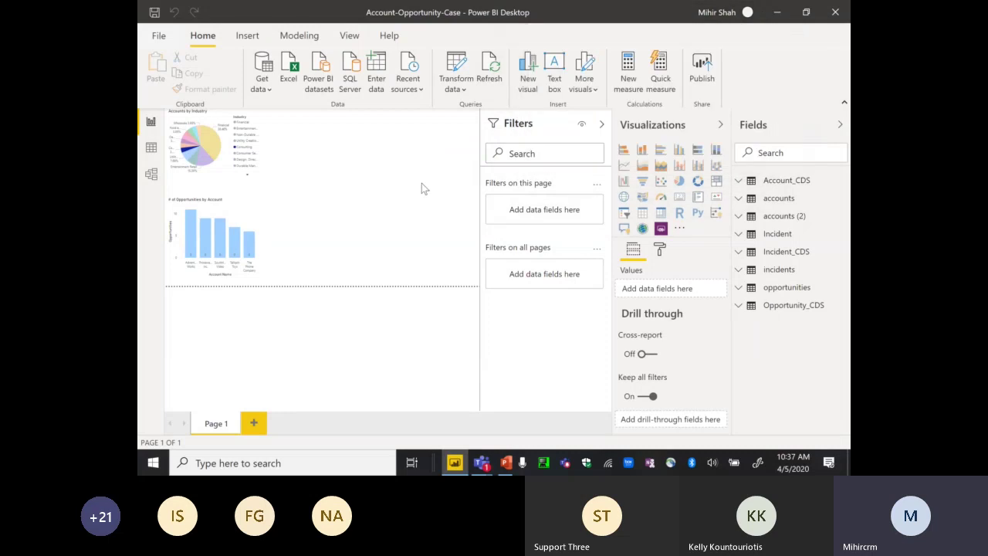
left_click(701, 66)
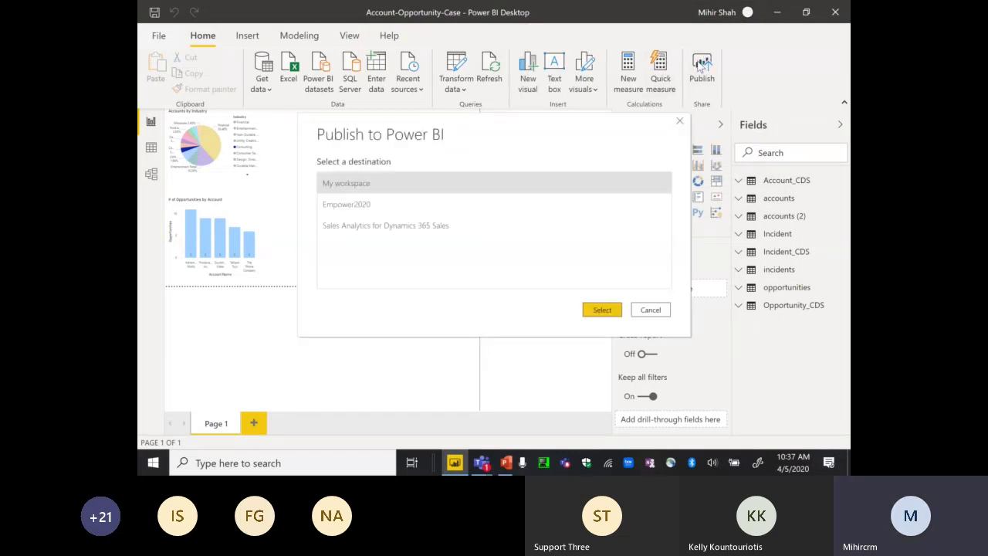
left_click(353, 203)
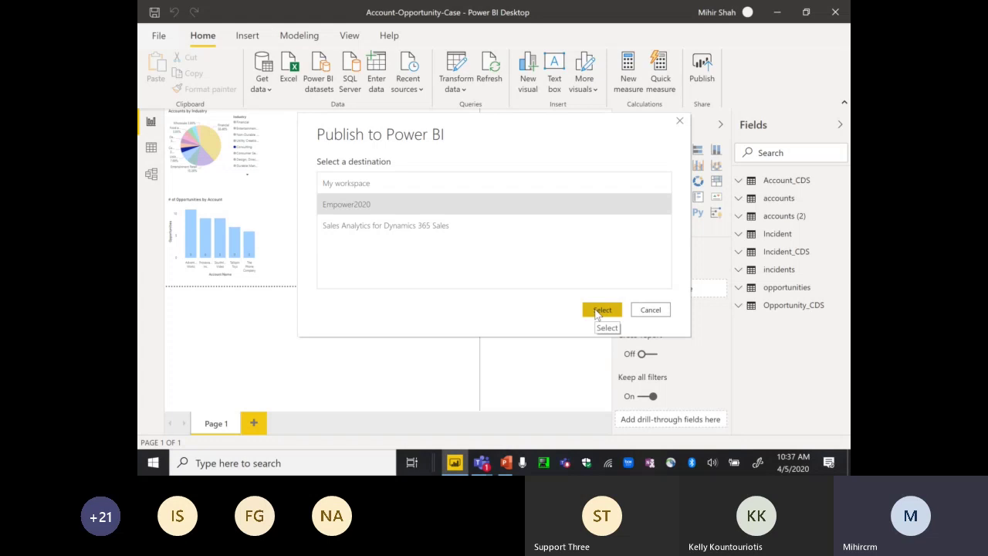
left_click(599, 311)
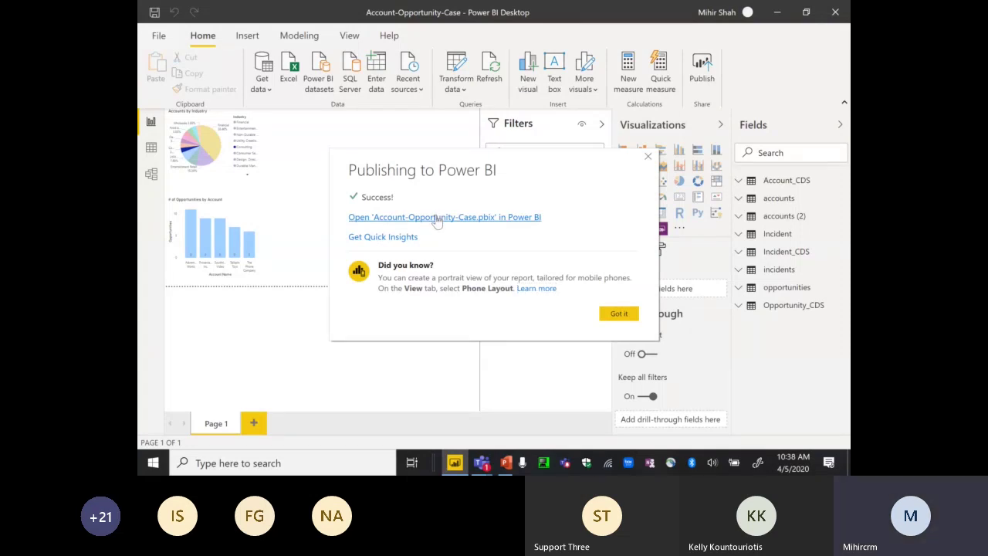
- Follow the open-in-Power-BI link, close the browser sign-in window, and dismiss the success message
left_click(468, 219)
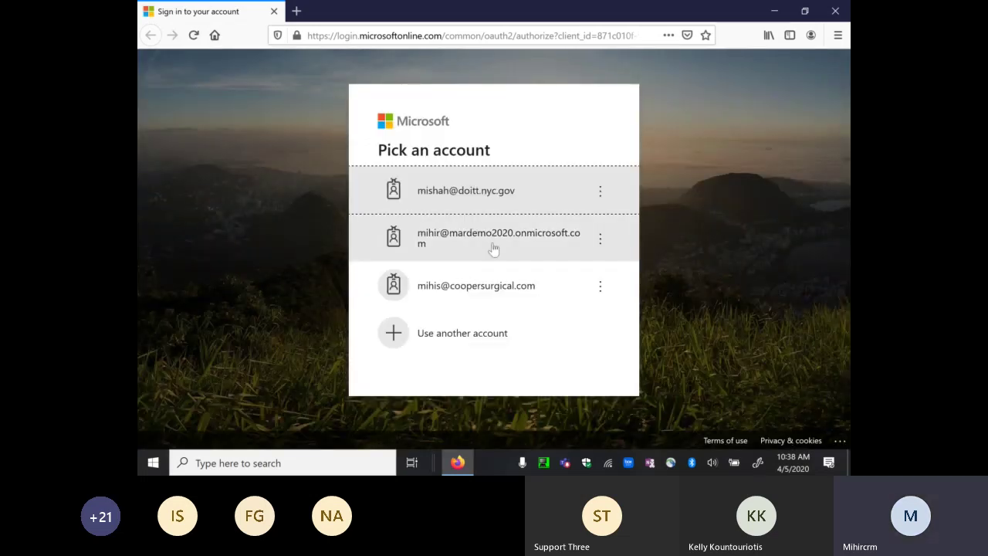
left_click(836, 12)
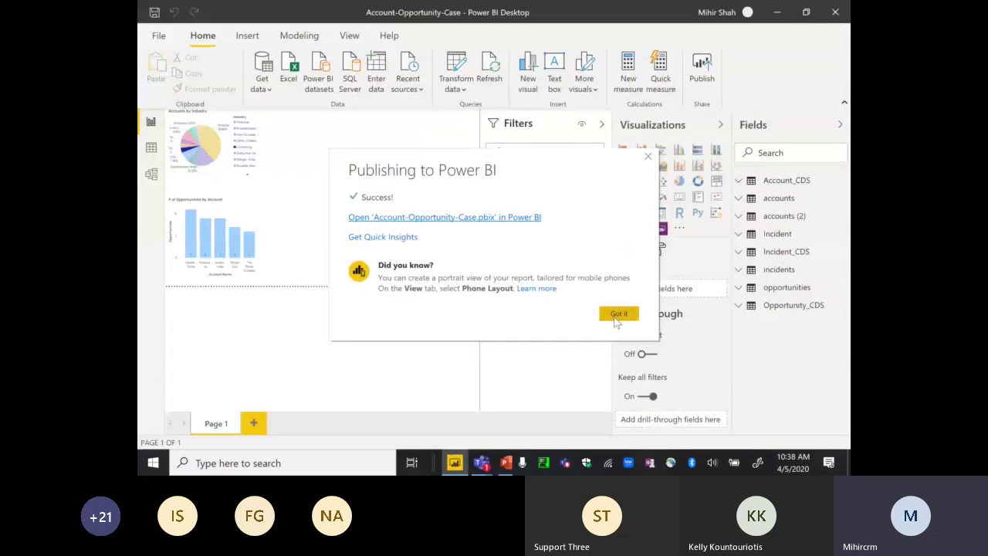
left_click(618, 314)
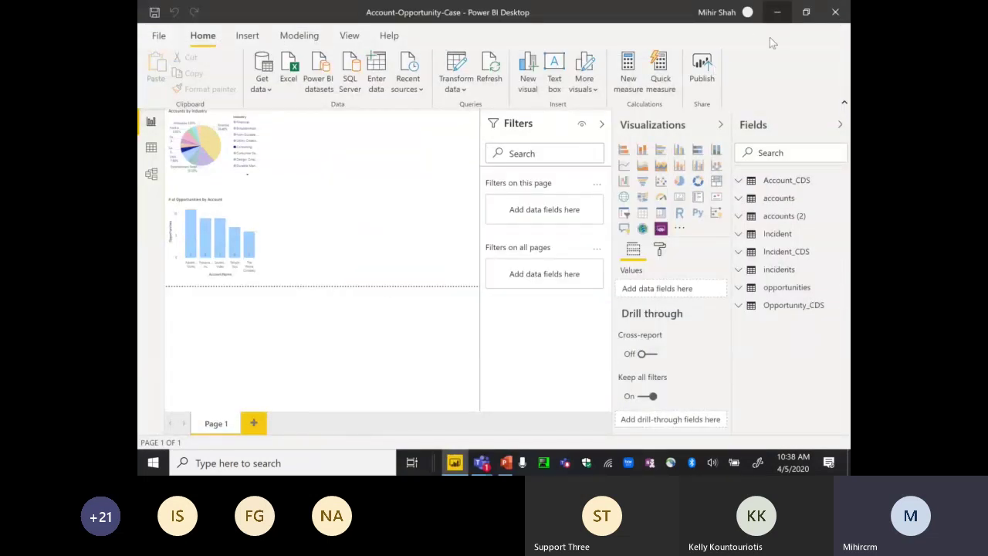
- Reload the Power BI service tab in Chrome and open the Empower2020 workspace
left_click(775, 12)
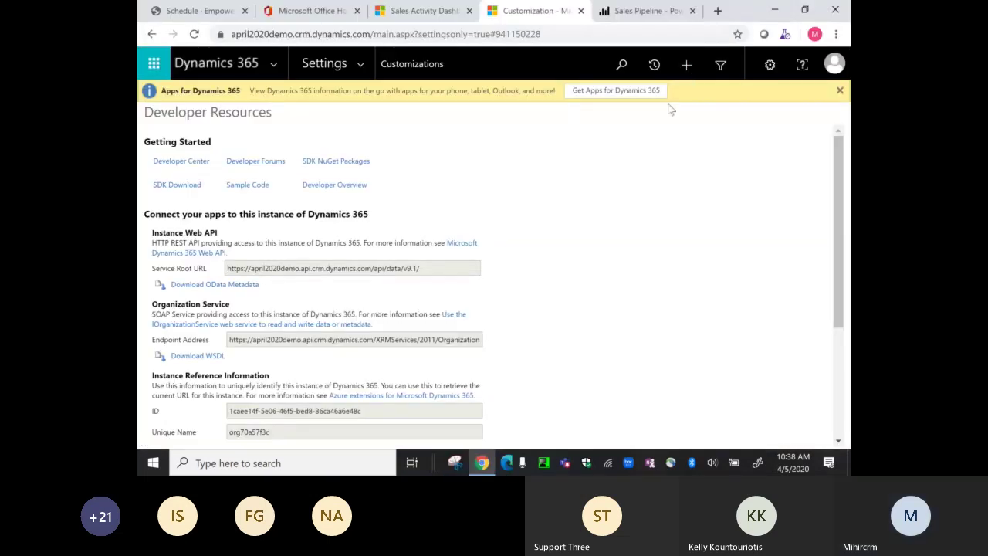
left_click(624, 17)
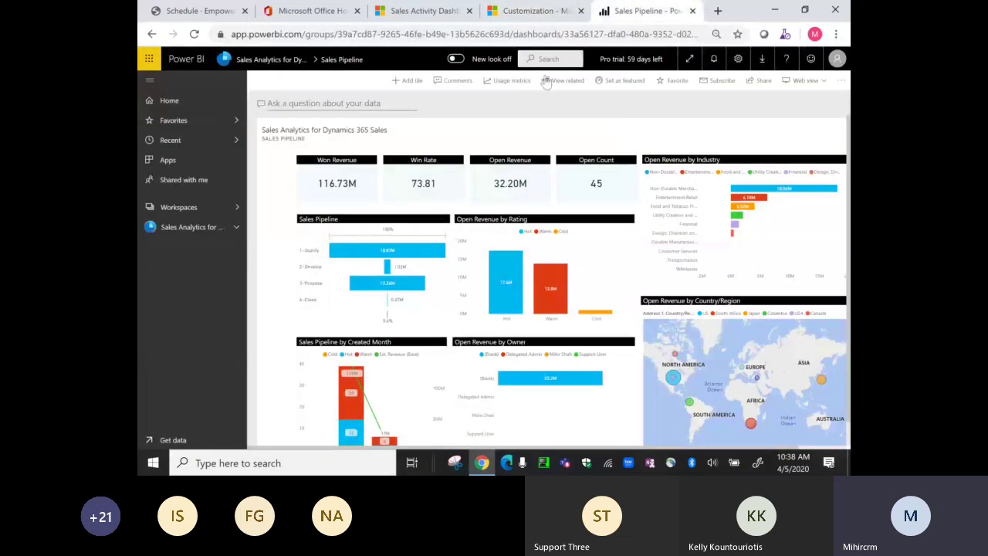
left_click(194, 34)
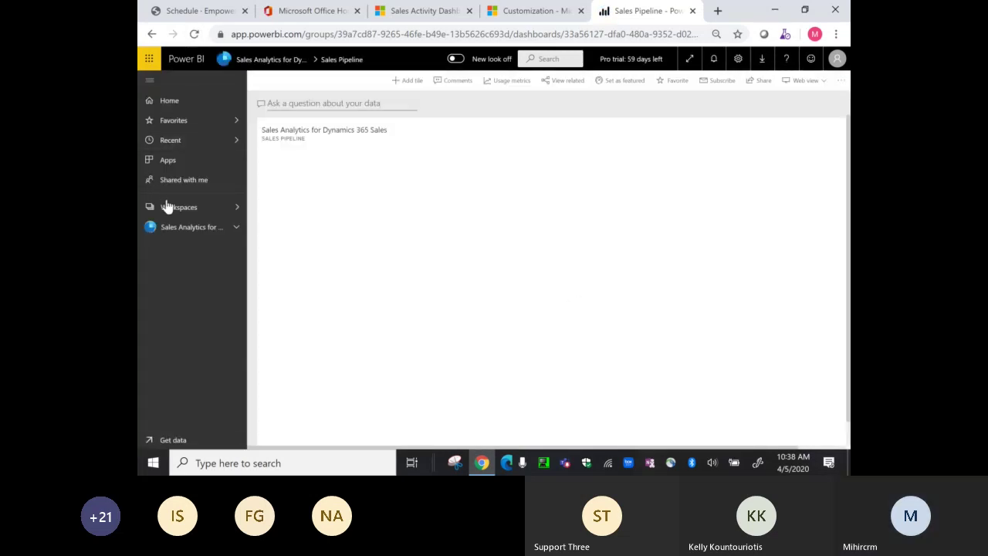
left_click(168, 207)
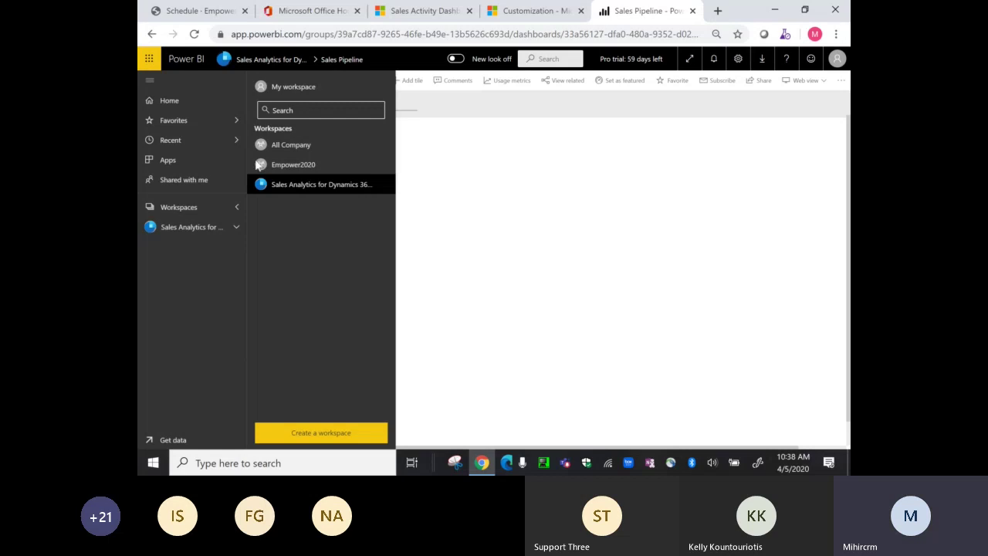
left_click(293, 166)
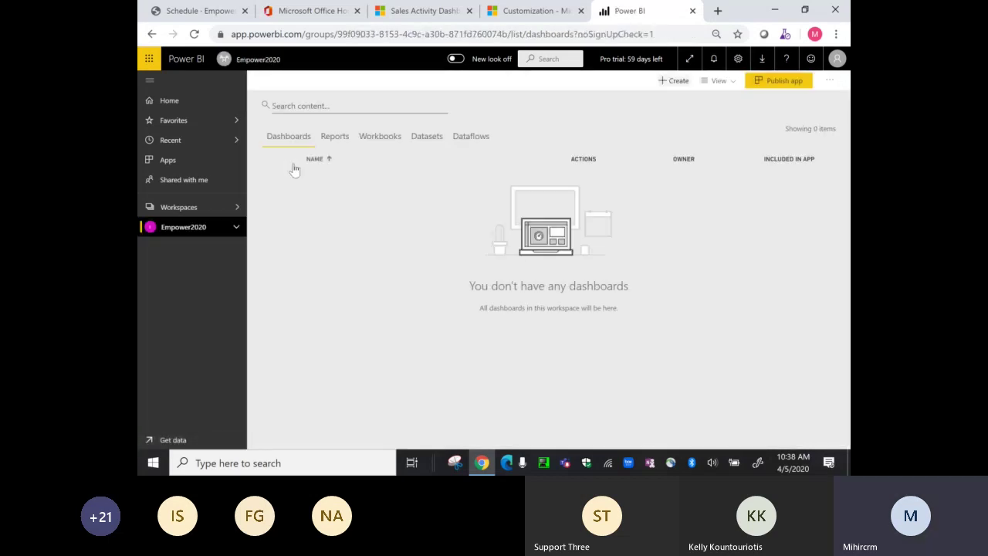
- Open the Account-Opportunity-Case report from Reports, then return to the PowerPoint slide show
left_click(339, 138)
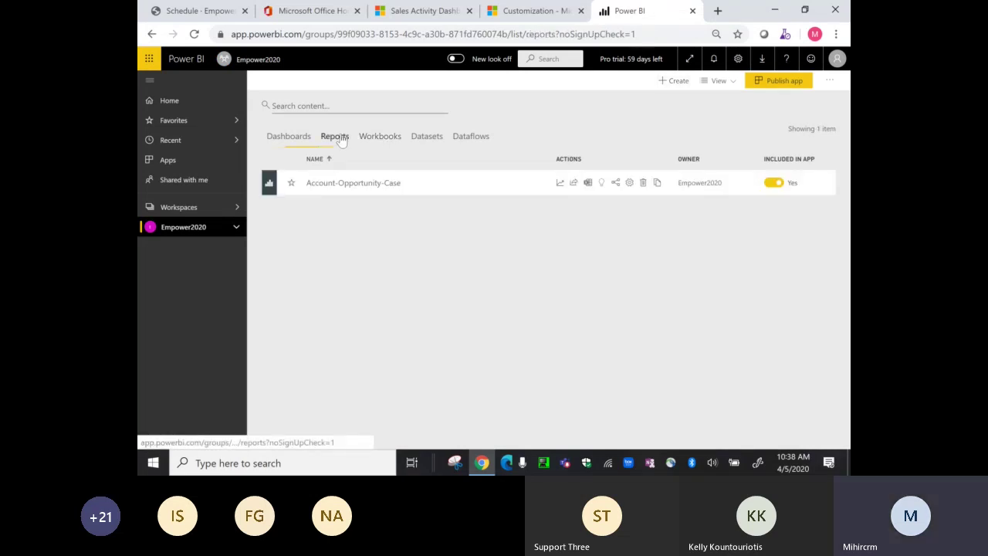
left_click(333, 185)
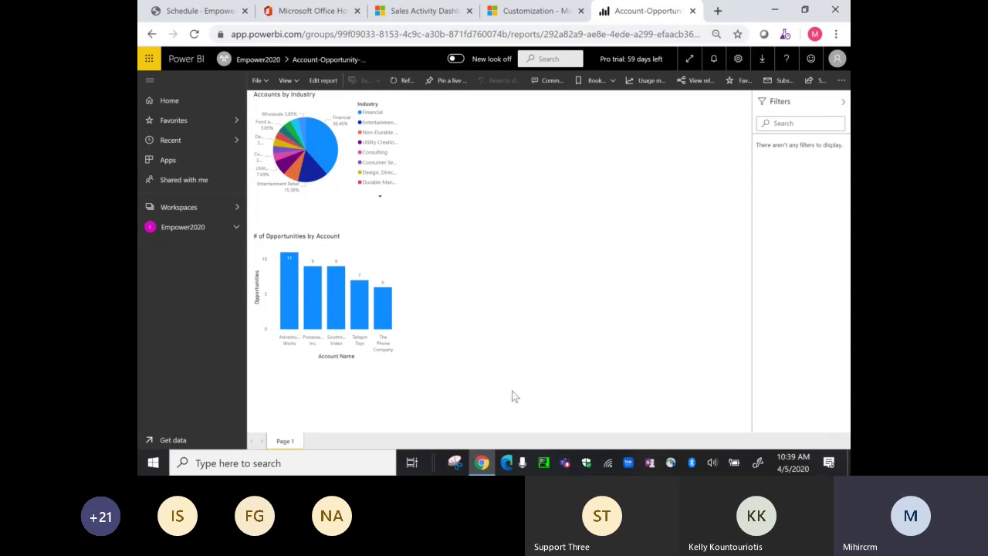
left_click(415, 461)
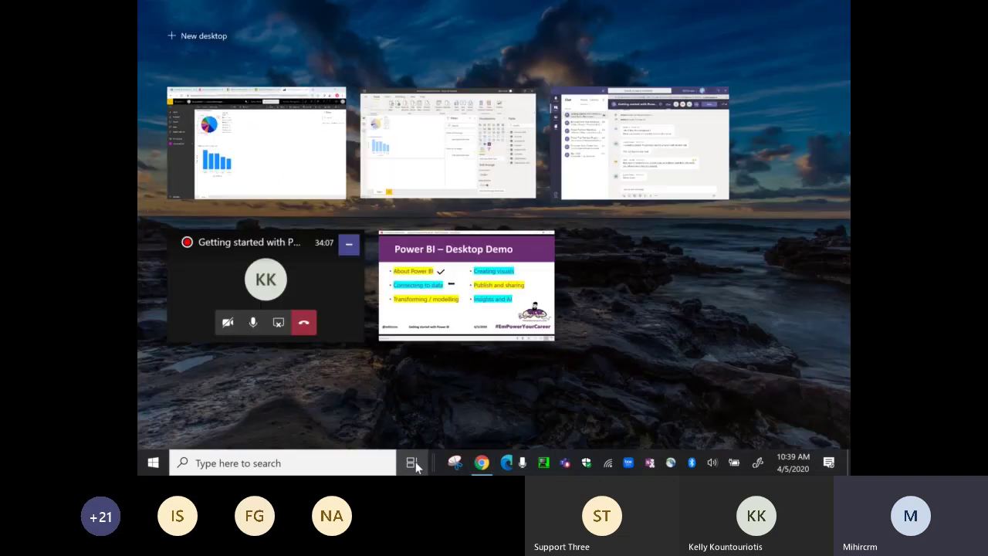
left_click(472, 285)
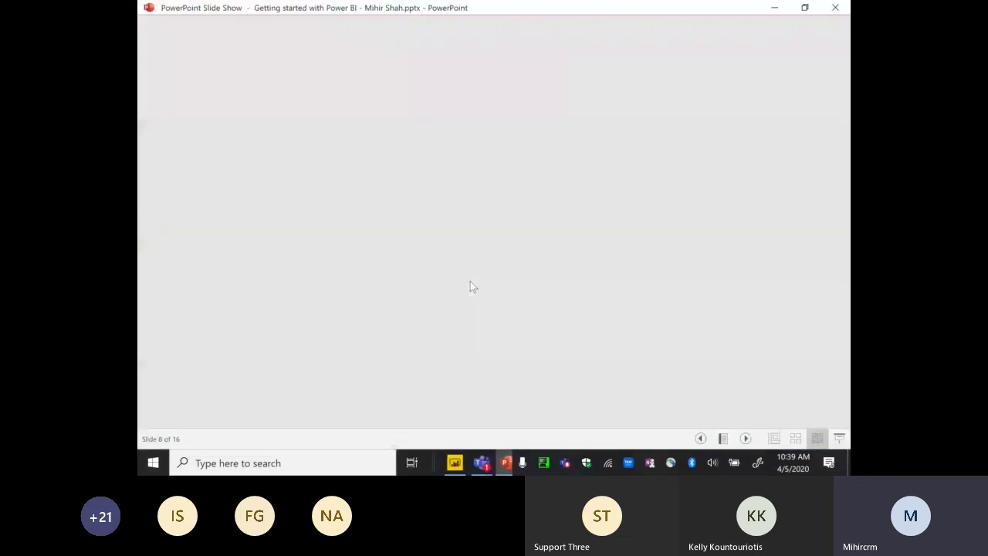
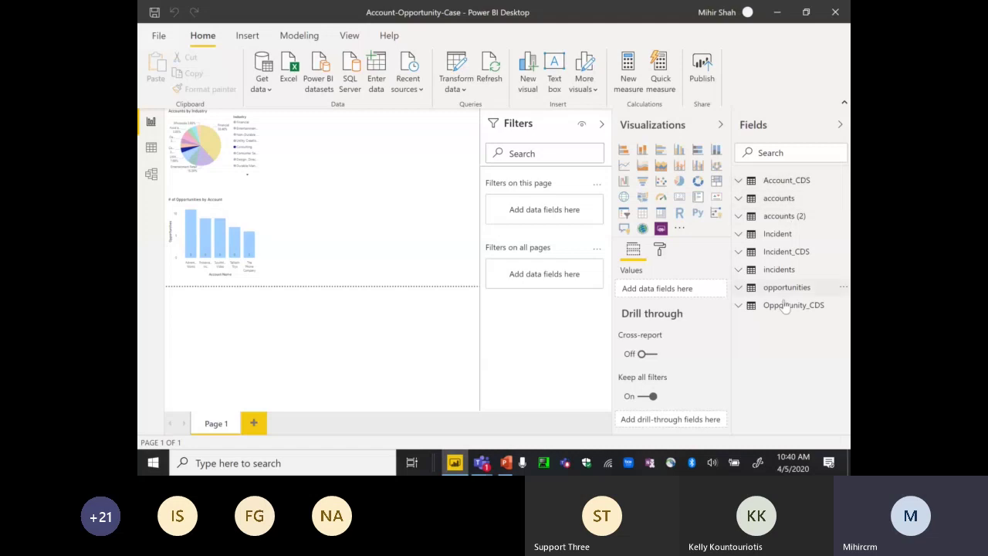
- Go through the View tab to the Modeling tab and open Manage roles
mouse_move(783, 190)
left_click(350, 40)
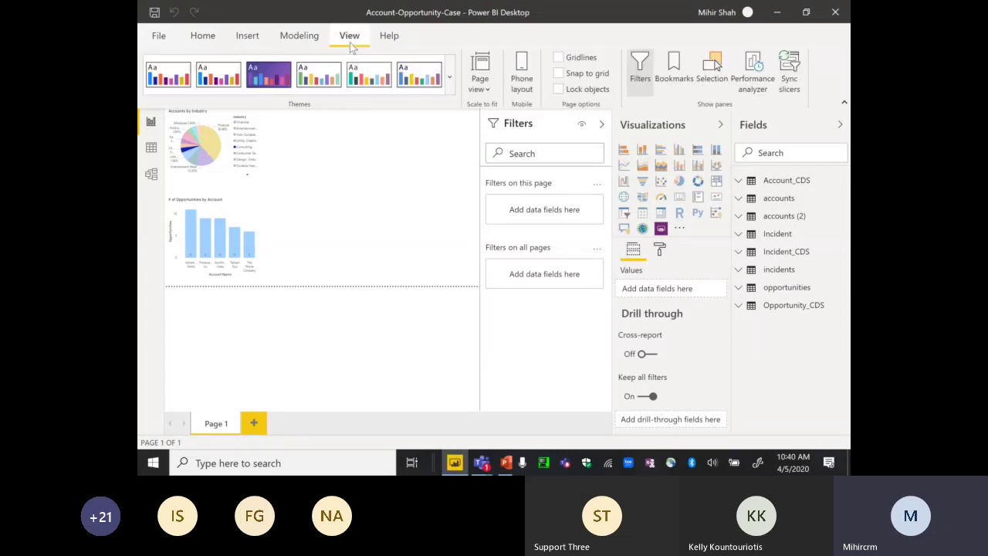
left_click(298, 42)
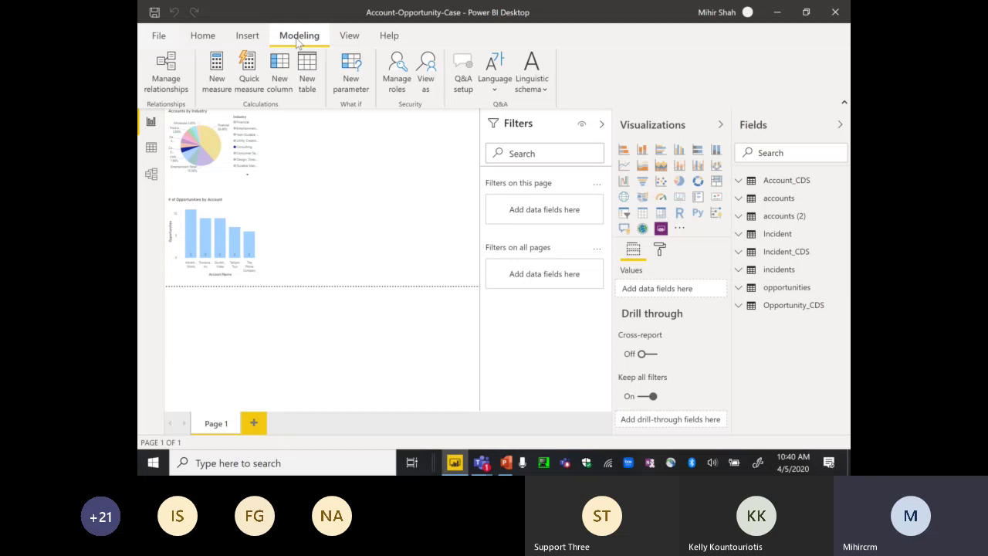
left_click(399, 77)
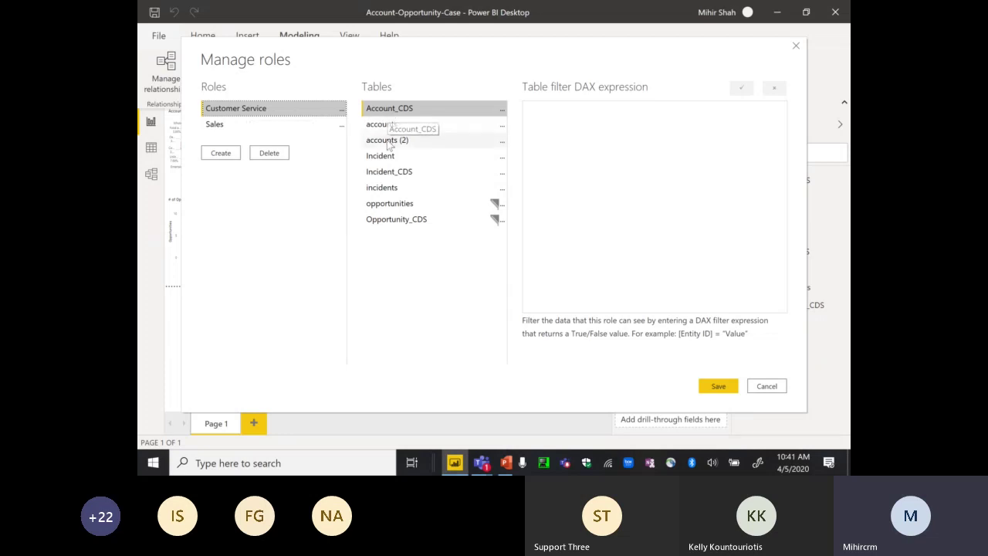
- Check the Opportunity_CDS filter, give the Sales role a Hide all rows filter on Incident, and save
left_click(400, 207)
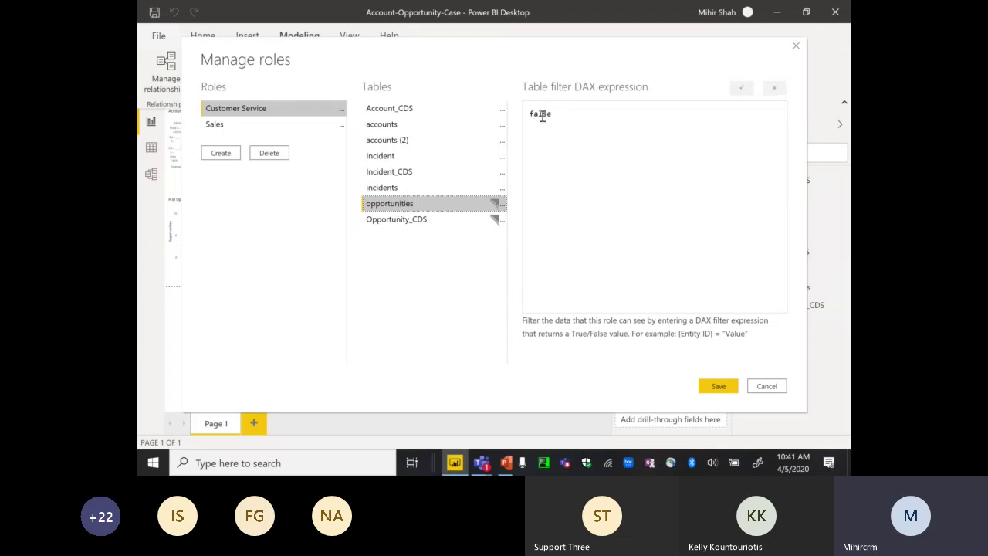
left_click(417, 222)
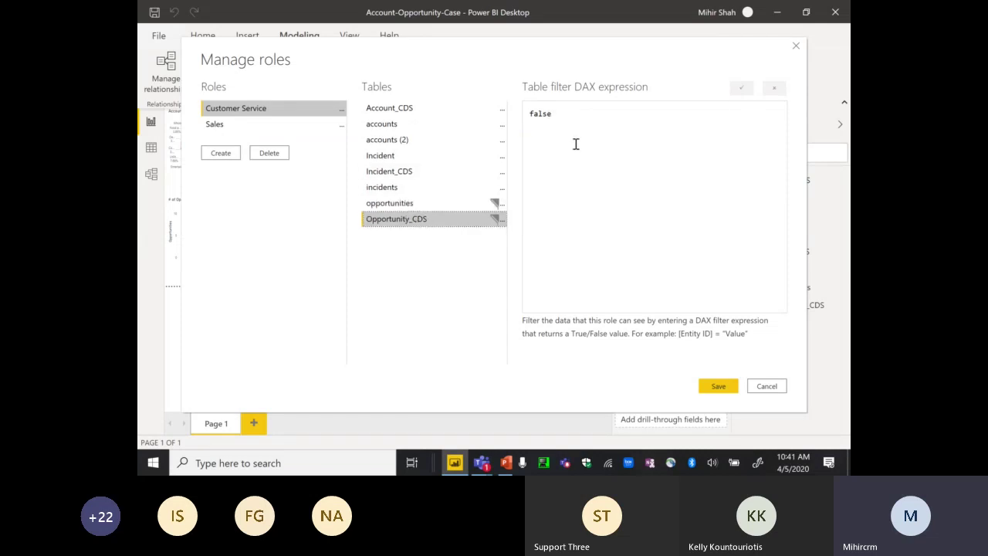
left_click(220, 128)
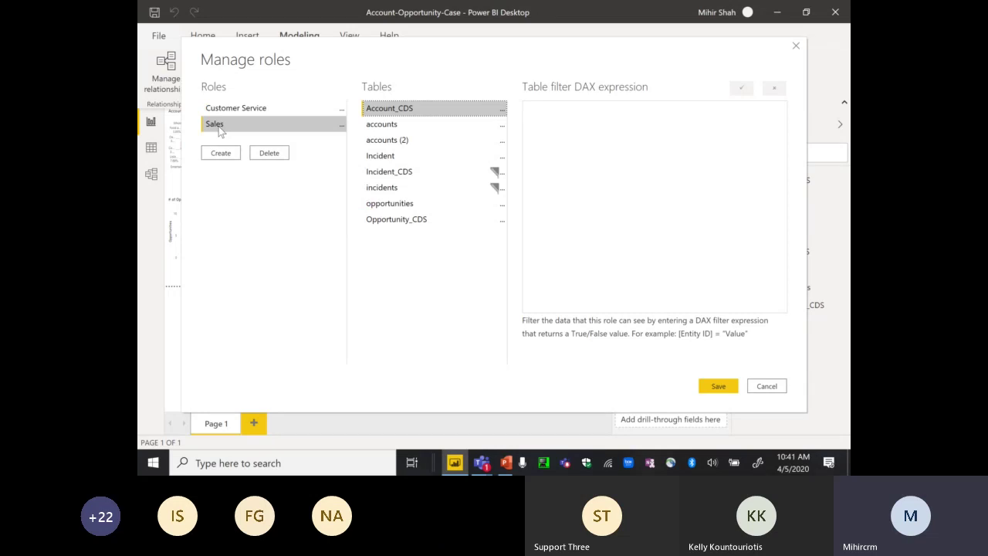
left_click(413, 161)
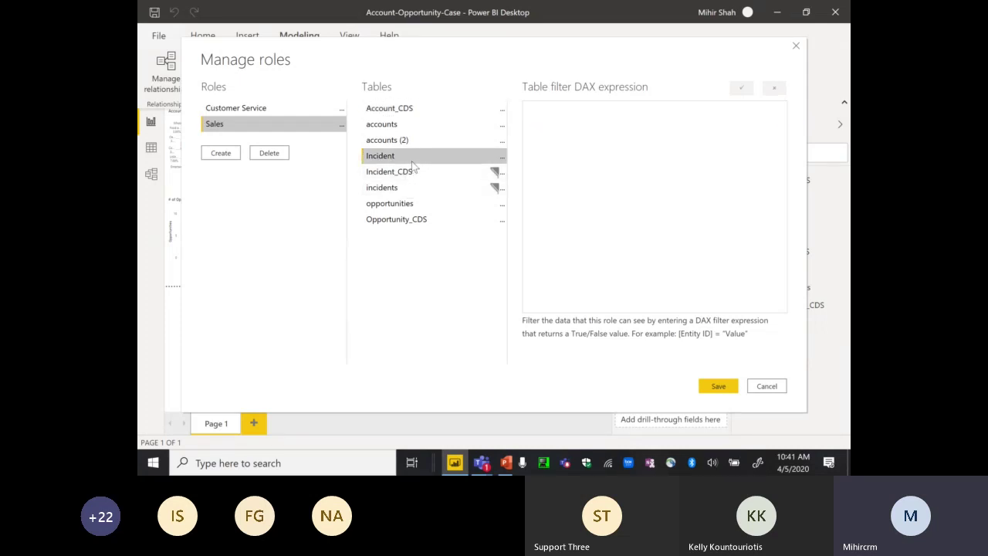
left_click(502, 156)
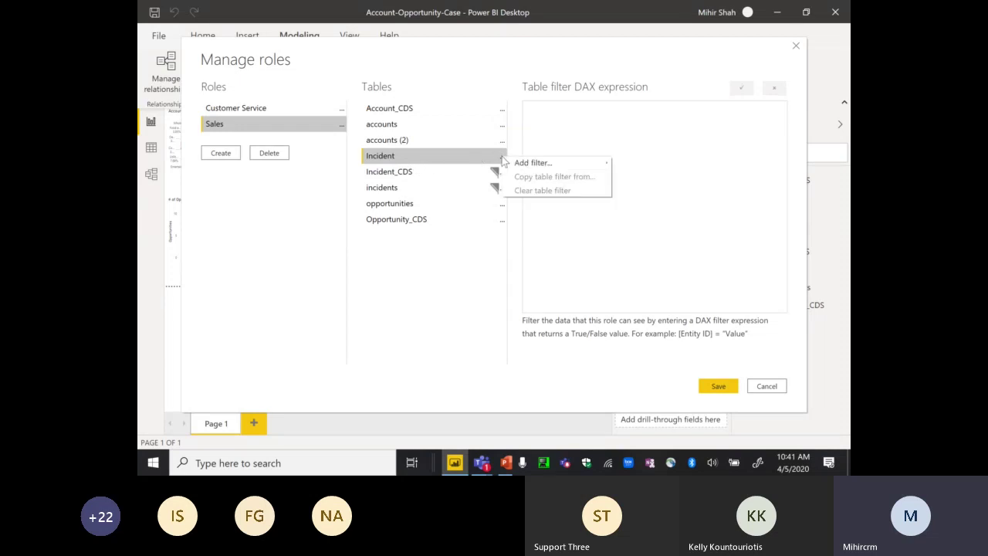
mouse_move(528, 167)
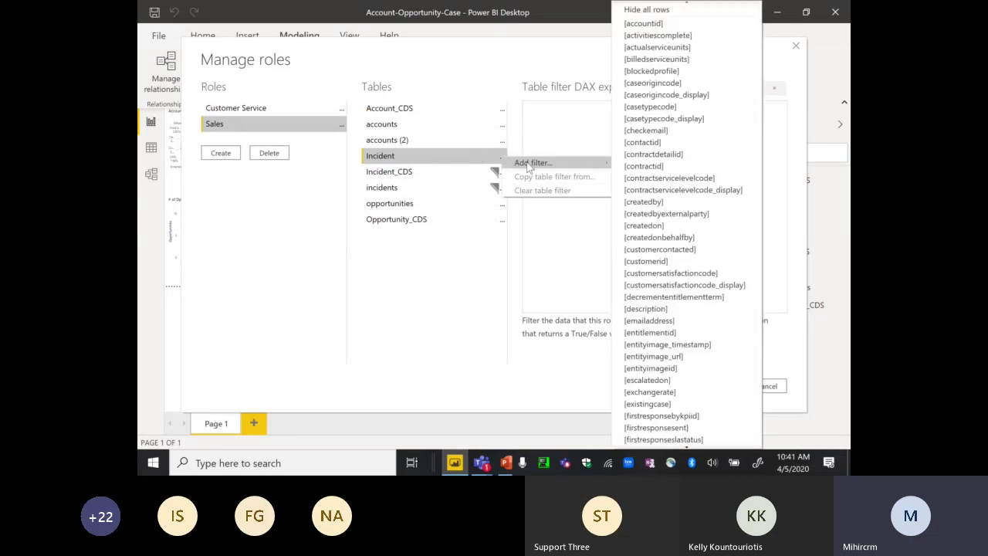
left_click(660, 10)
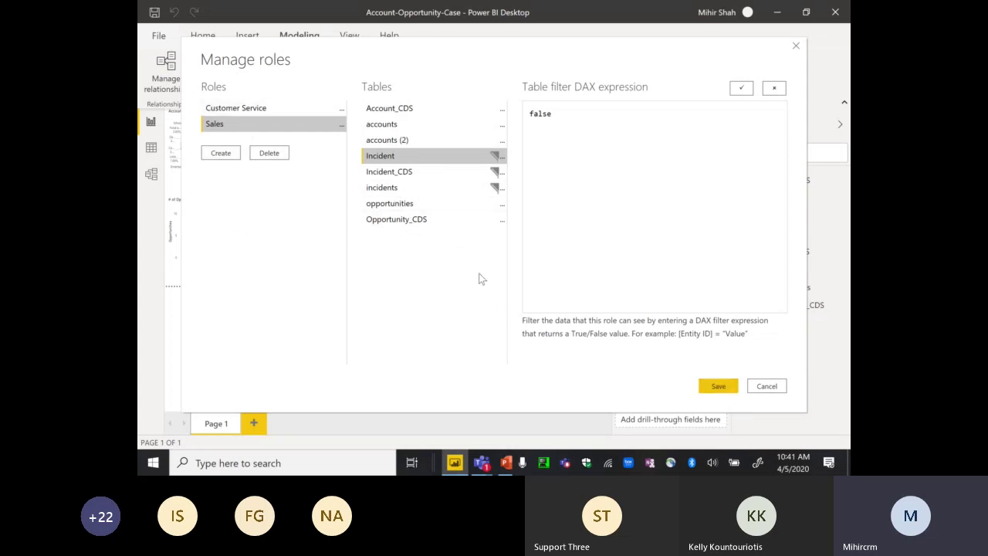
left_click(707, 391)
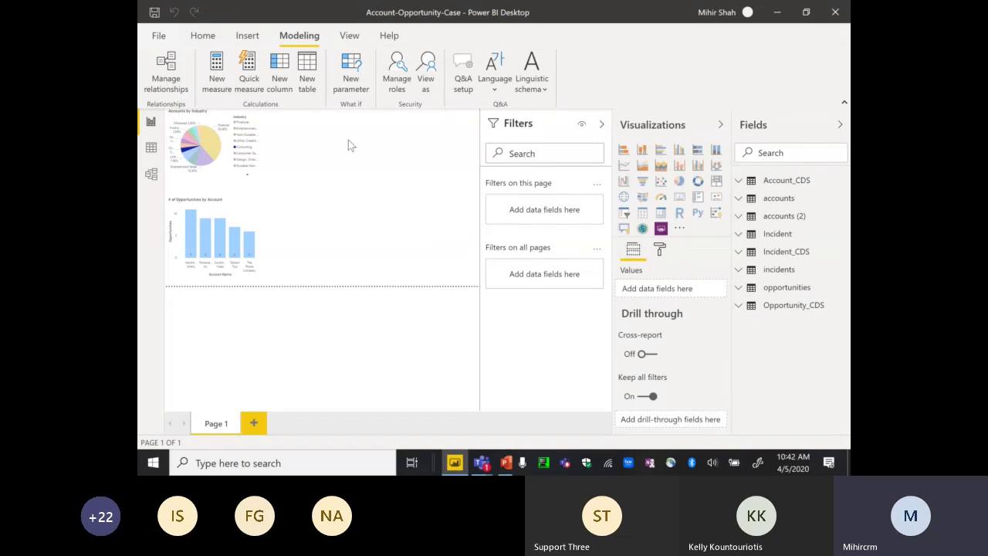
left_click(426, 81)
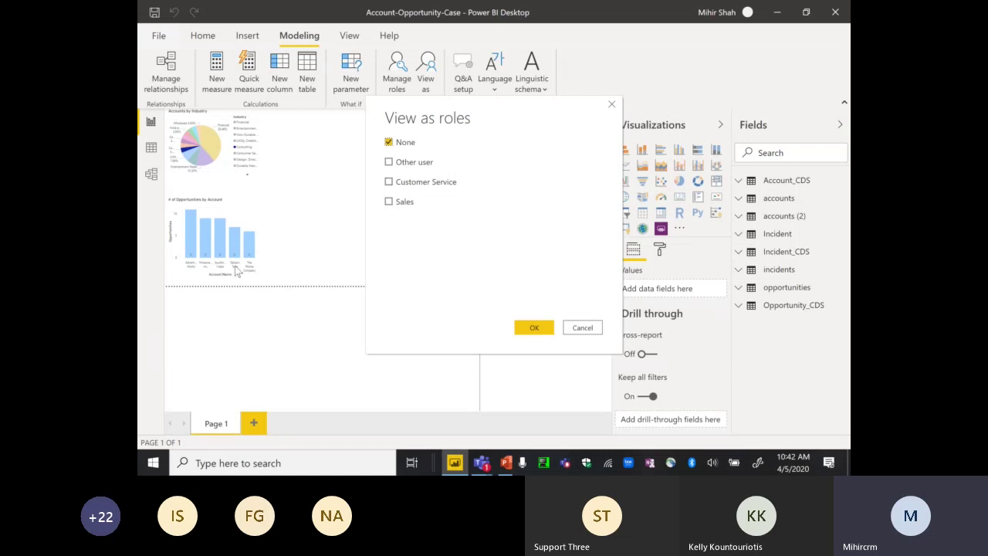
left_click(389, 185)
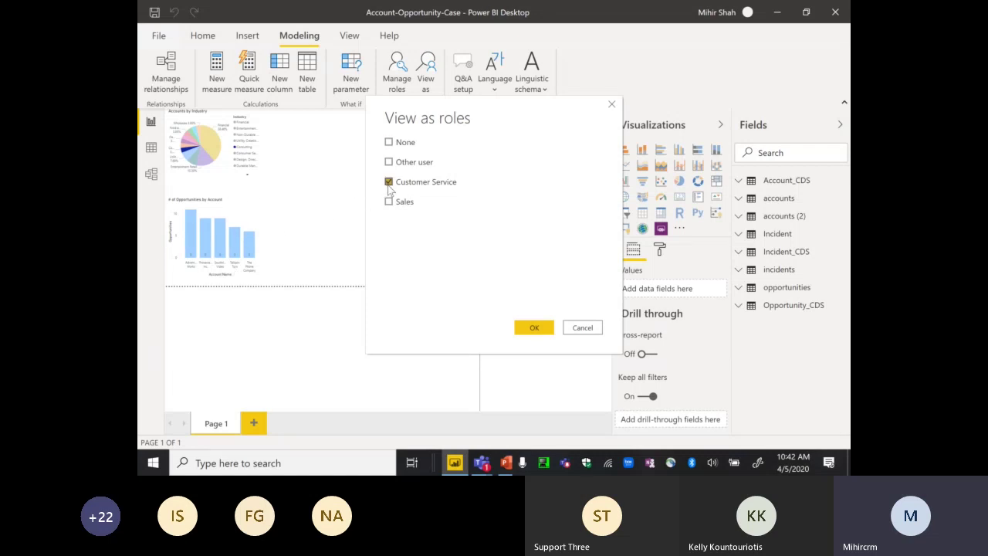
left_click(534, 328)
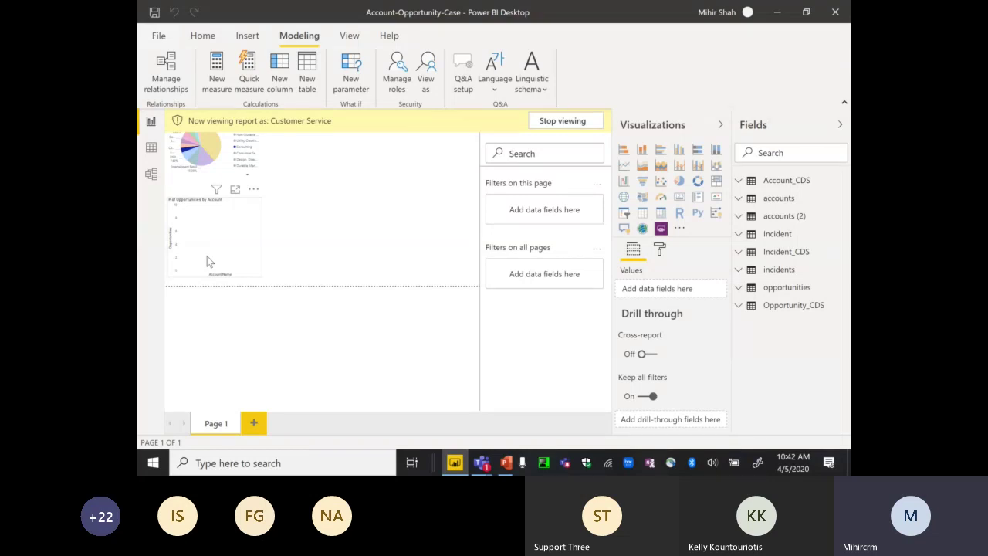
left_click(556, 121)
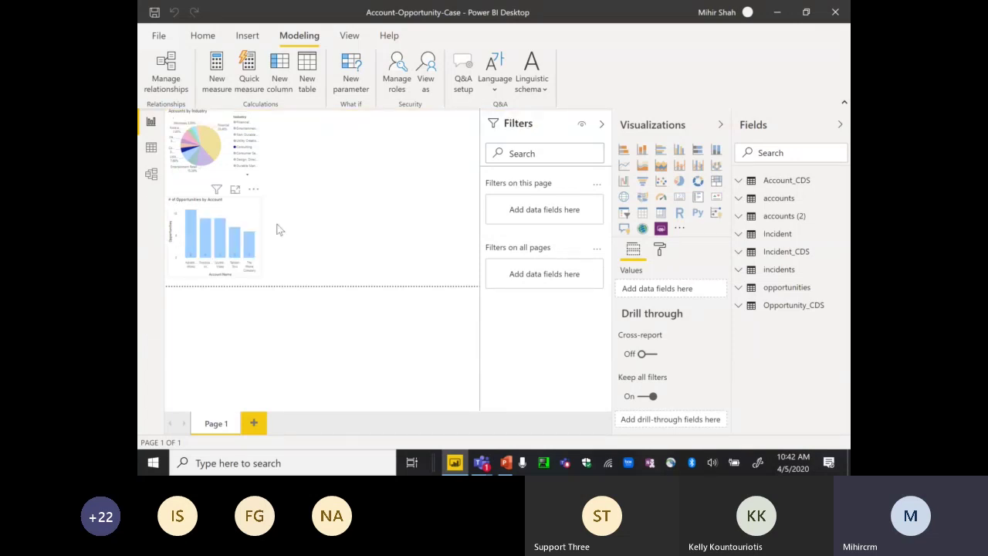
- Return to the Home tab, then switch to the Chrome window showing Power BI service
mouse_move(204, 249)
left_click(202, 35)
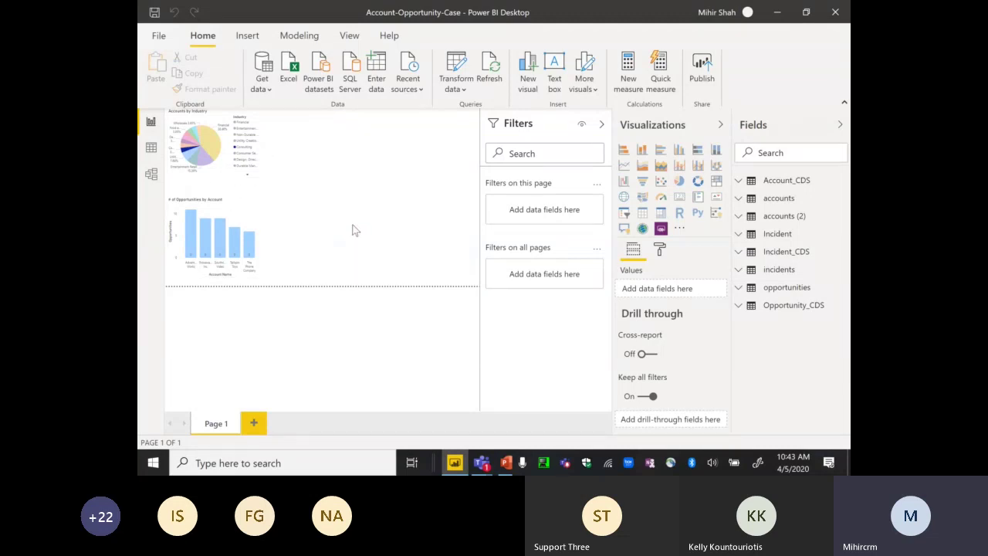
left_click(418, 461)
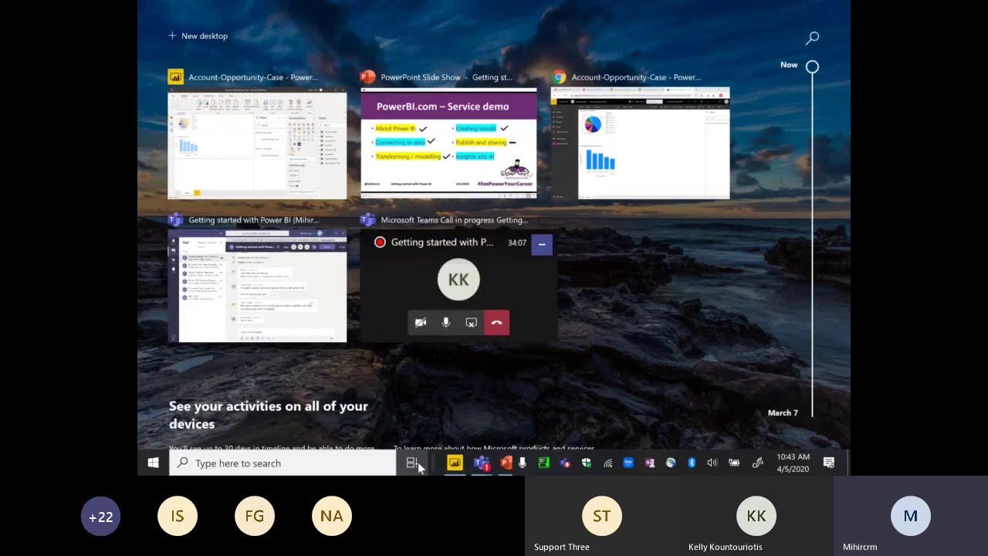
left_click(633, 137)
- Open Settings for the Account-Opportunity-Case dataset from the Empower2020 workspace's Datasets list
left_click(209, 231)
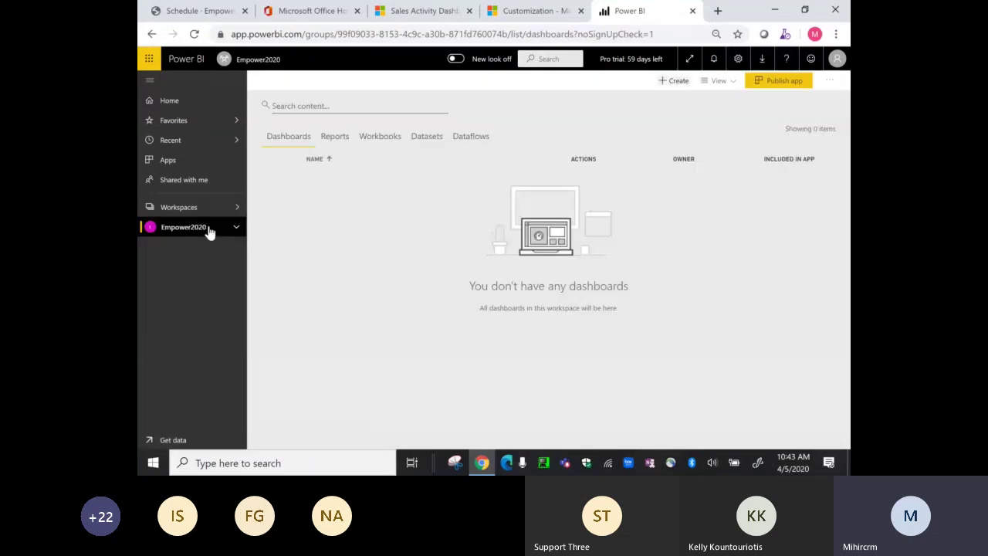
left_click(435, 148)
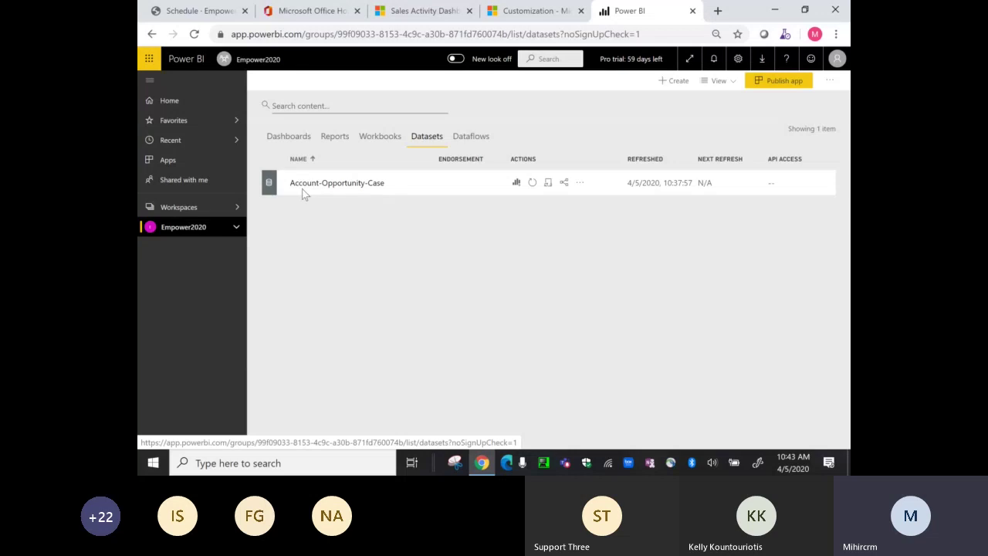
left_click(582, 185)
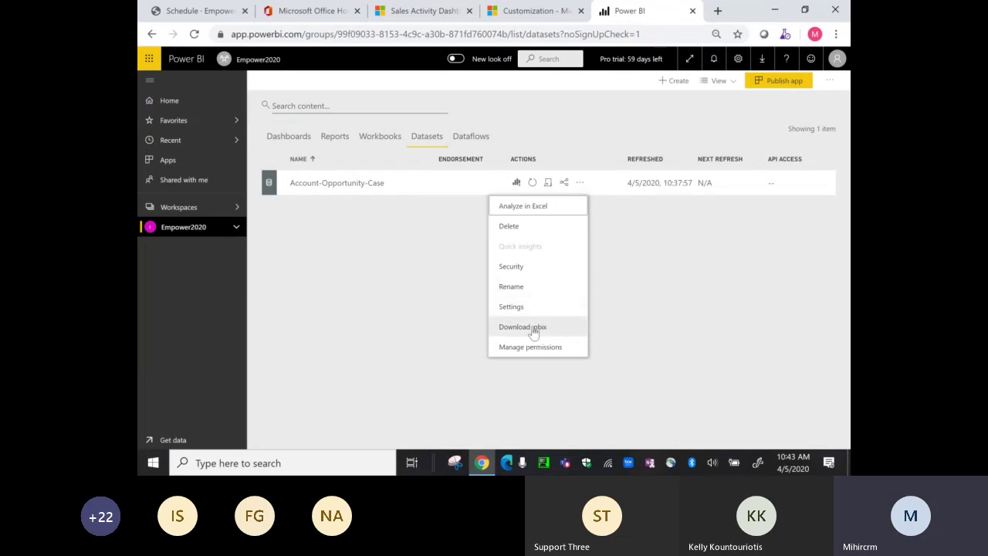
left_click(515, 309)
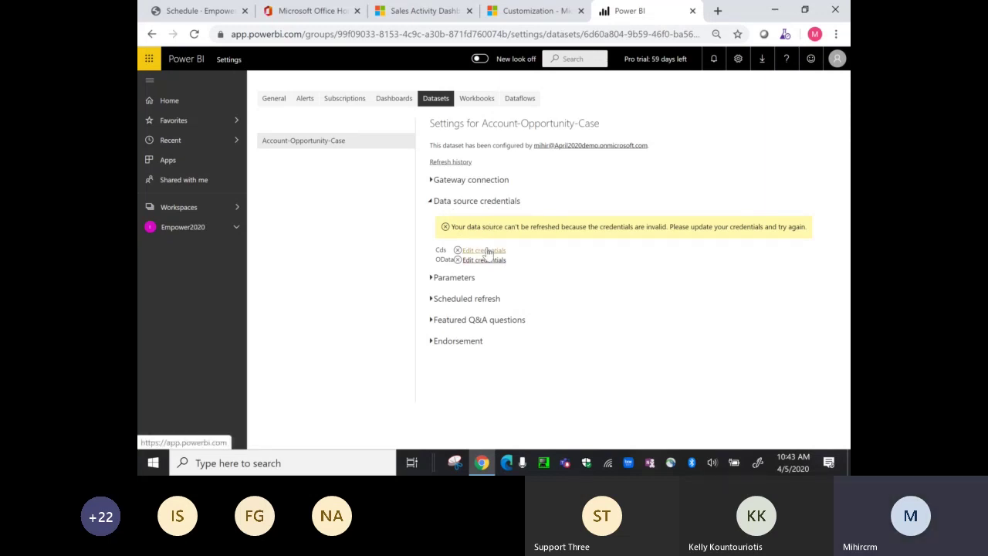
- Update the Cds source credentials by signing in with the work account
left_click(486, 250)
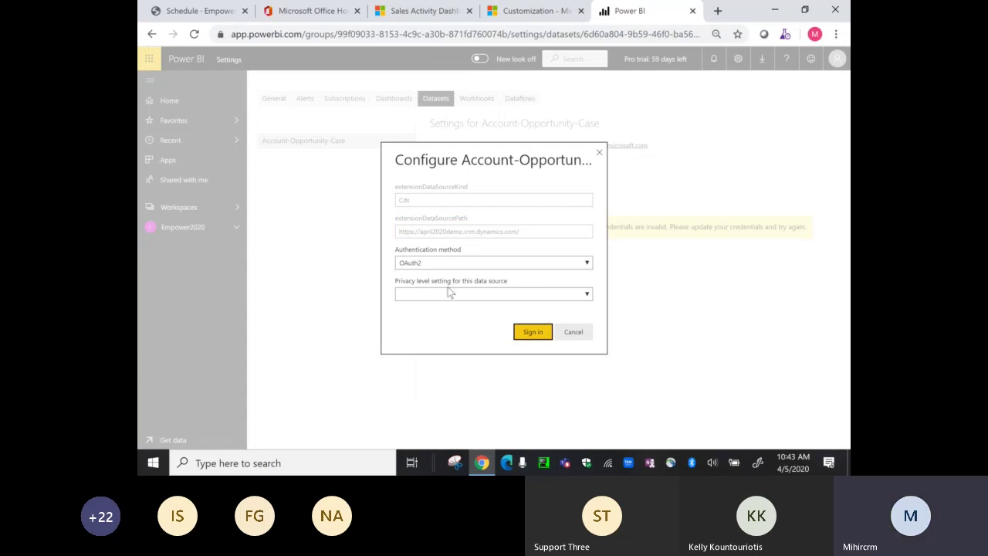
left_click(535, 332)
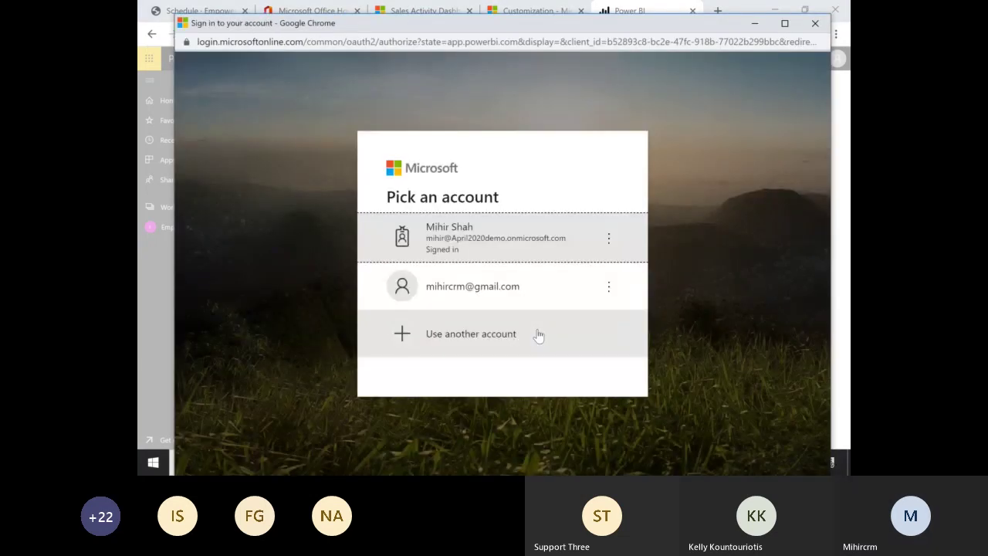
left_click(501, 230)
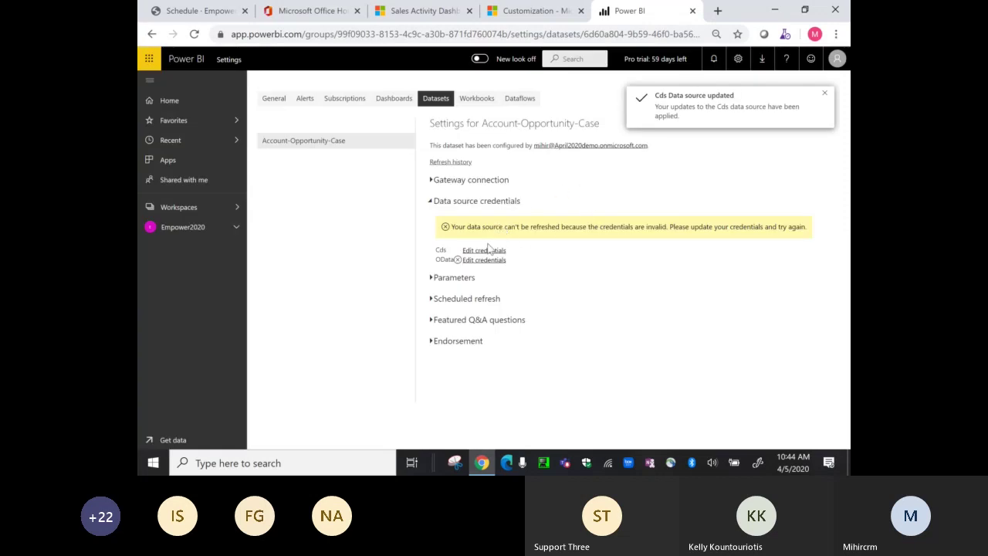
- Set the OData source authentication to OAuth2 and sign in with the work account
left_click(484, 260)
left_click(531, 324)
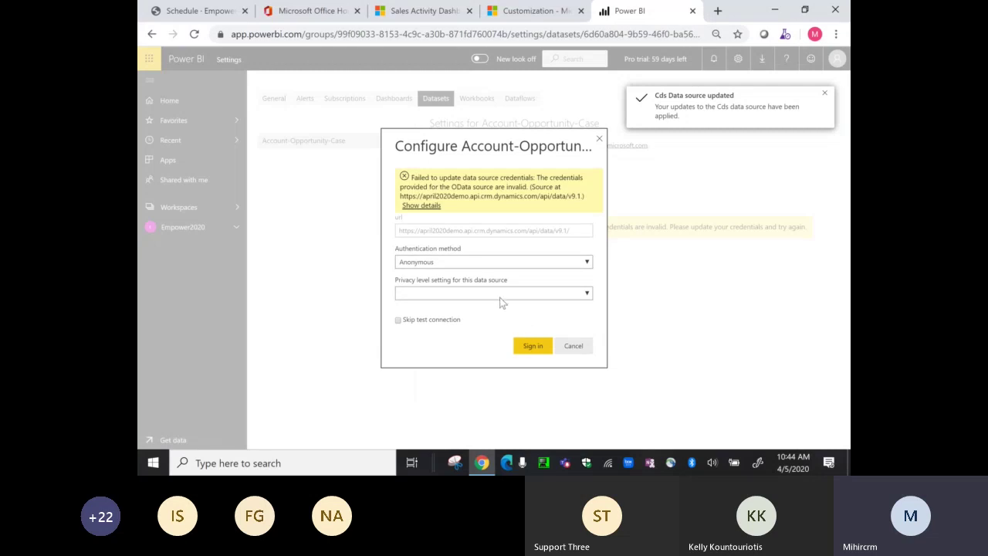
left_click(478, 262)
left_click(446, 363)
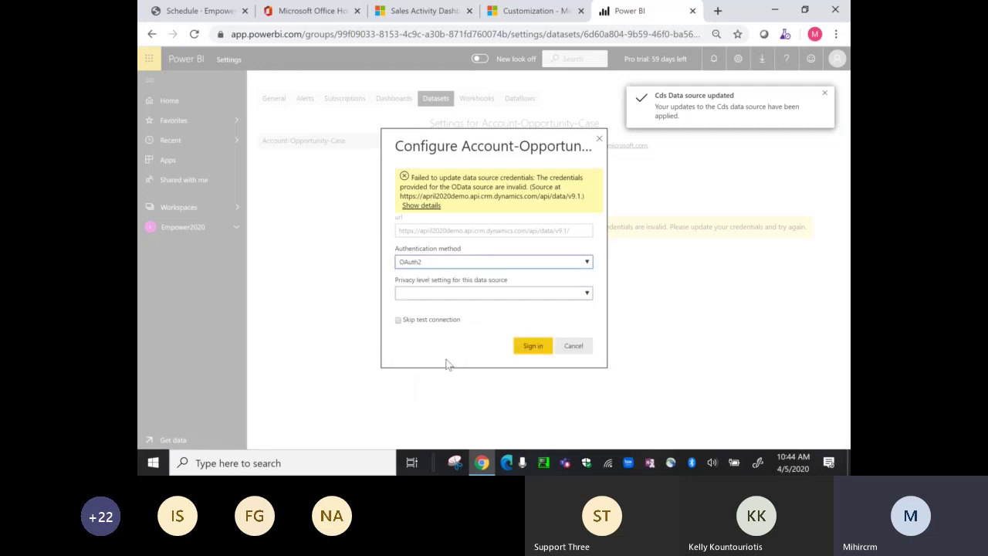
left_click(519, 348)
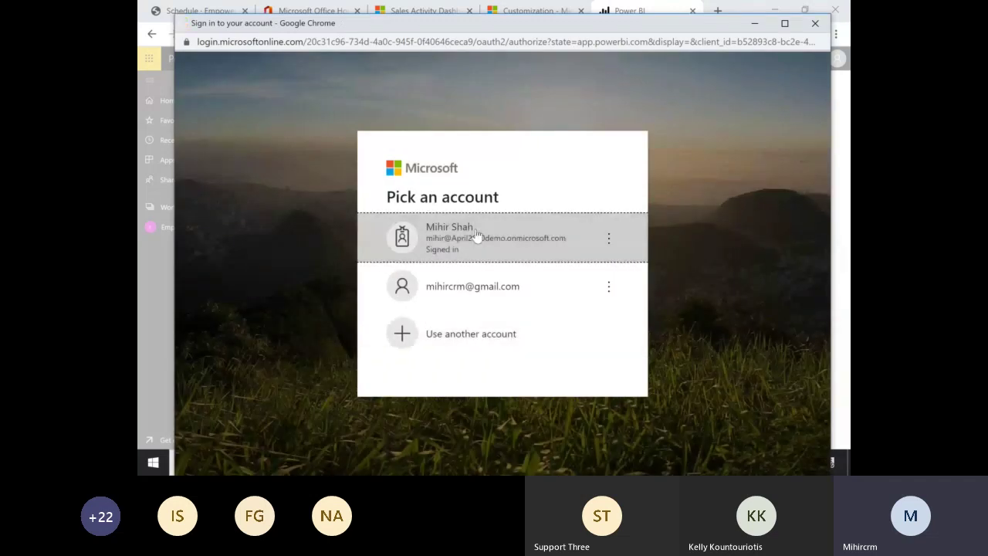
left_click(477, 233)
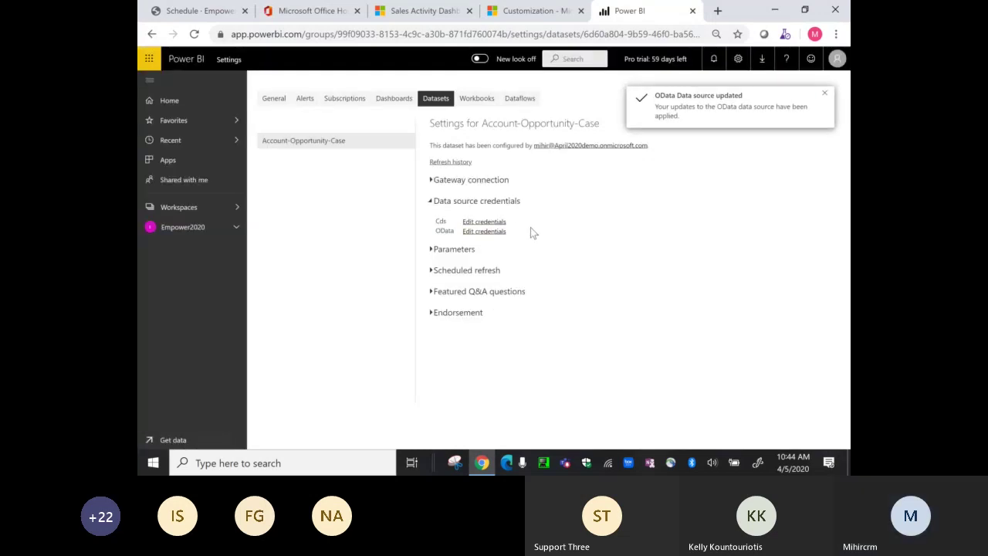
left_click(436, 274)
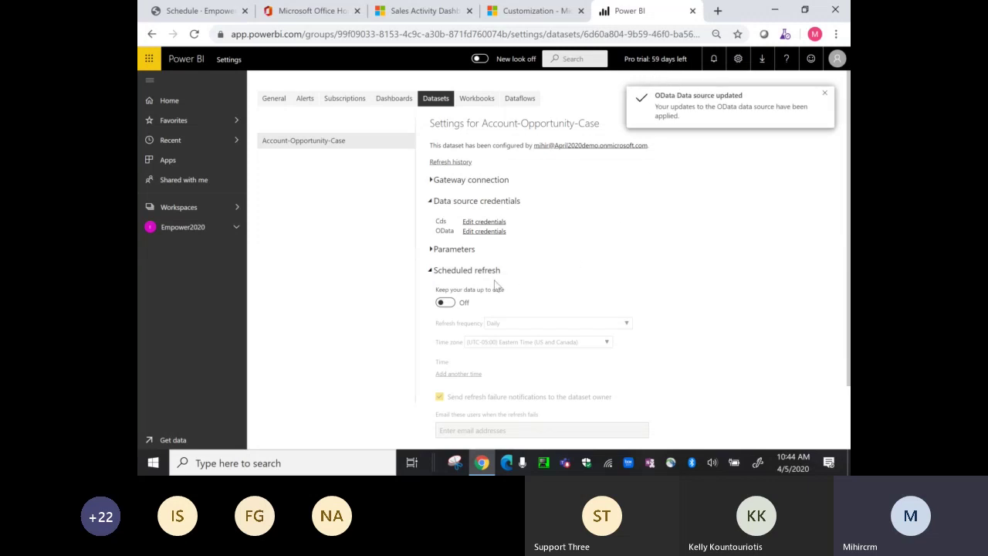
- Turn on Keep your data up to date and add a 4:00 AM refresh time
left_click(447, 302)
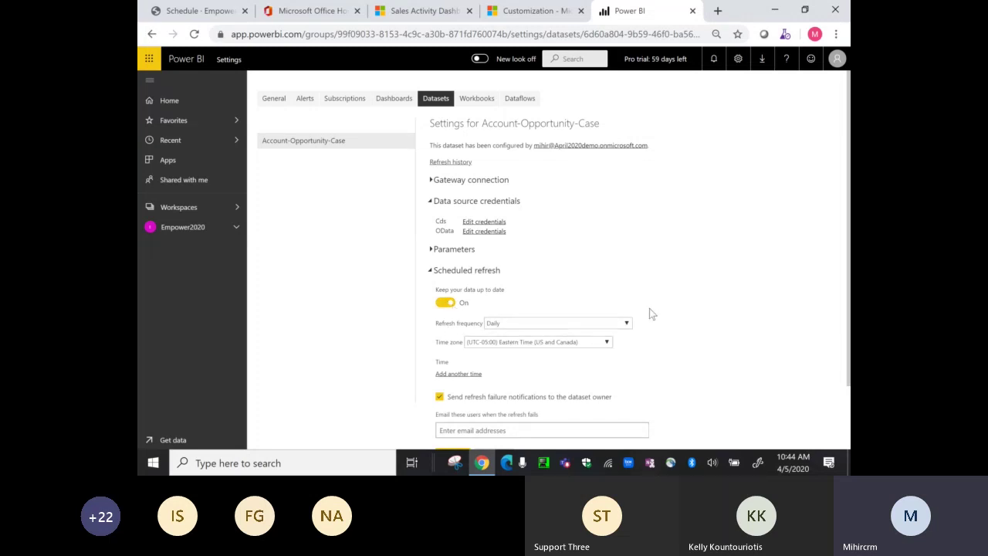
key("ctrl+plus")
key("ctrl+plus")
key("ctrl+plus")
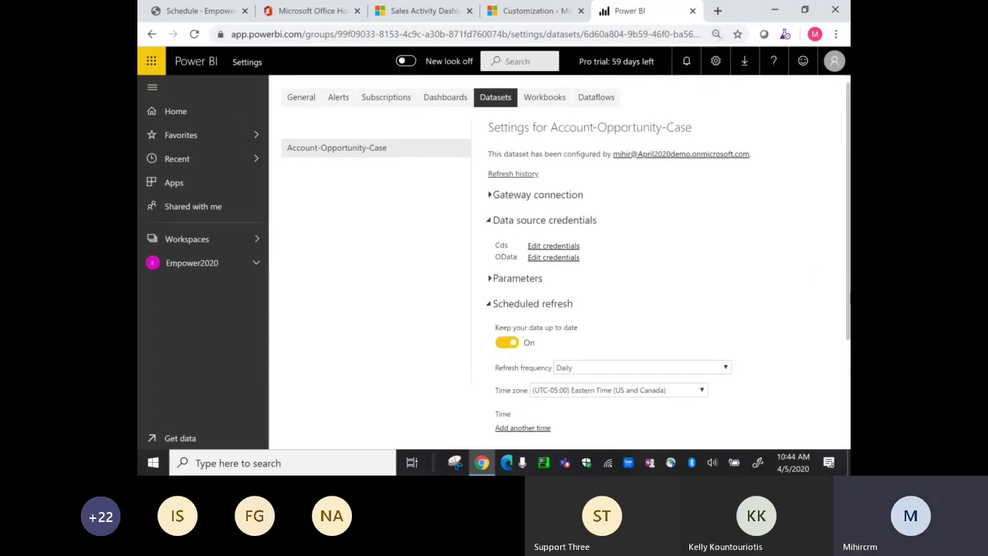
scroll(649, 313, "down", 2)
scroll(527, 301, "down", 1)
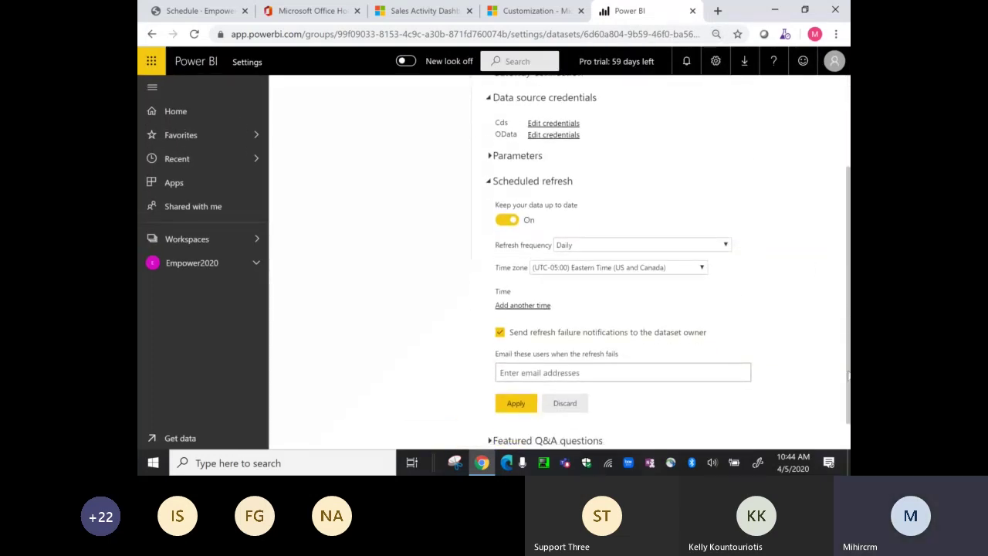
left_click(528, 305)
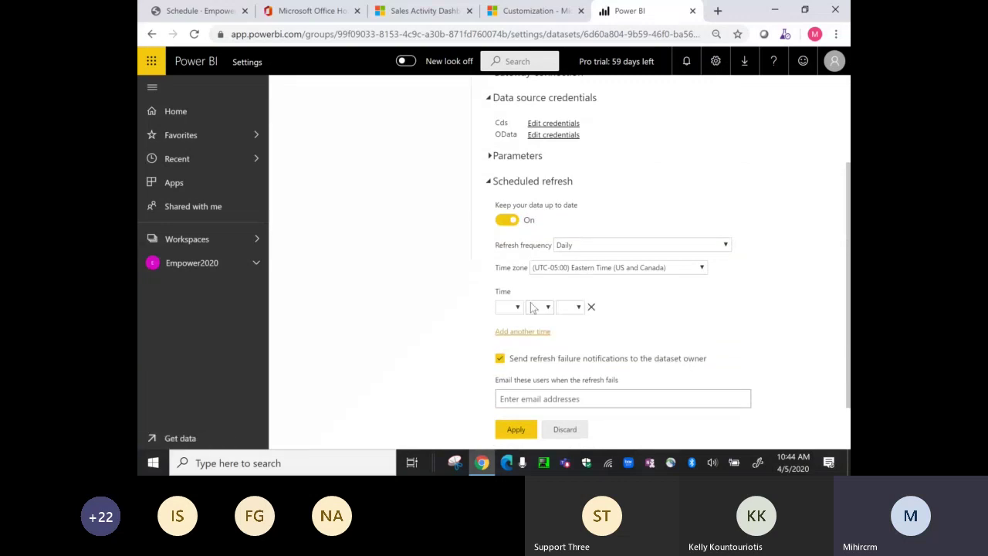
left_click(519, 307)
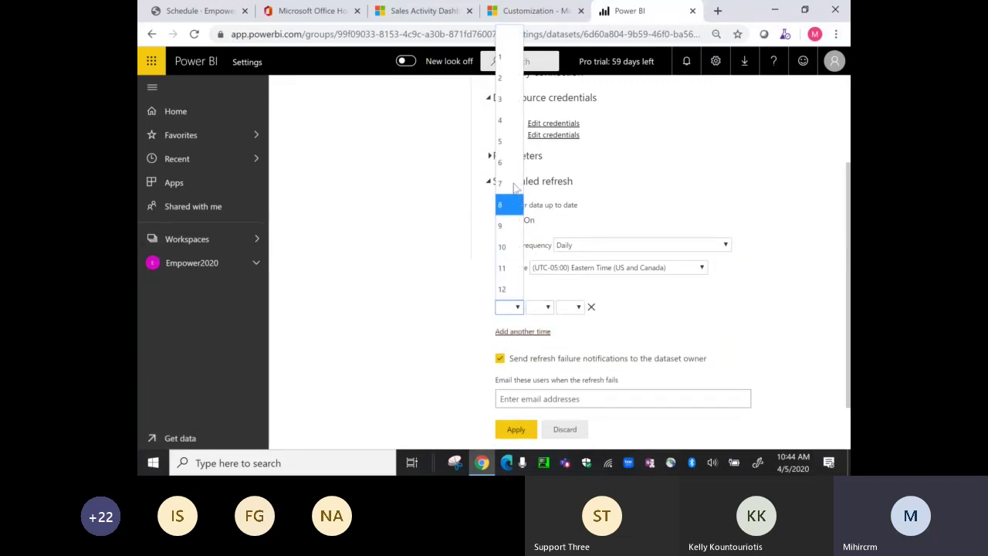
left_click(506, 124)
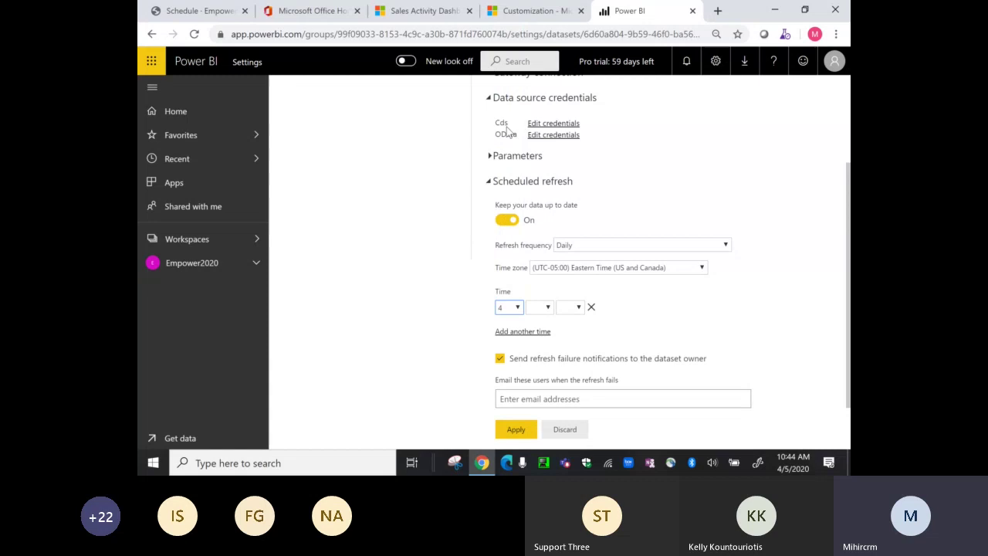
left_click(547, 307)
left_click(542, 347)
left_click(578, 309)
left_click(564, 347)
- Add a second refresh time of 10:00 PM and apply the schedule
left_click(540, 332)
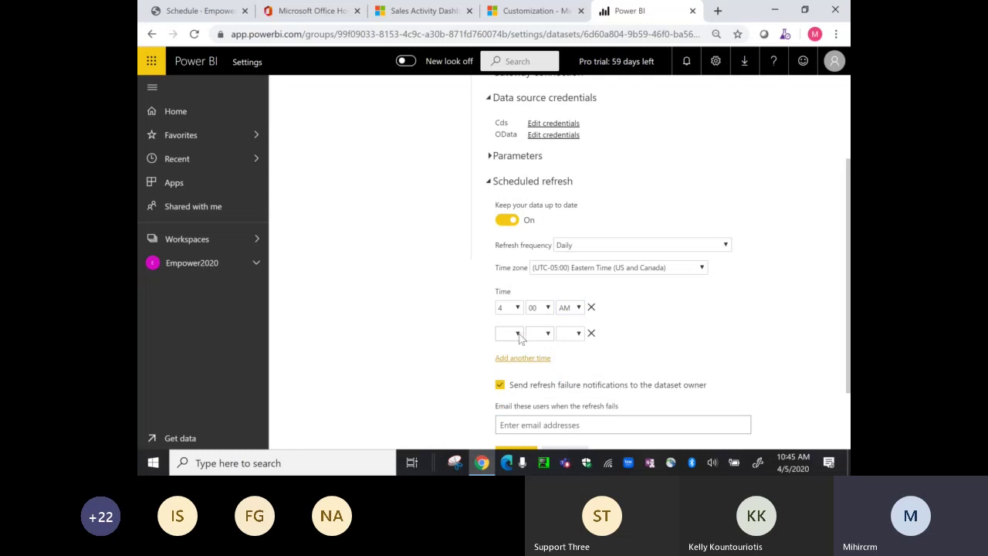
left_click(518, 335)
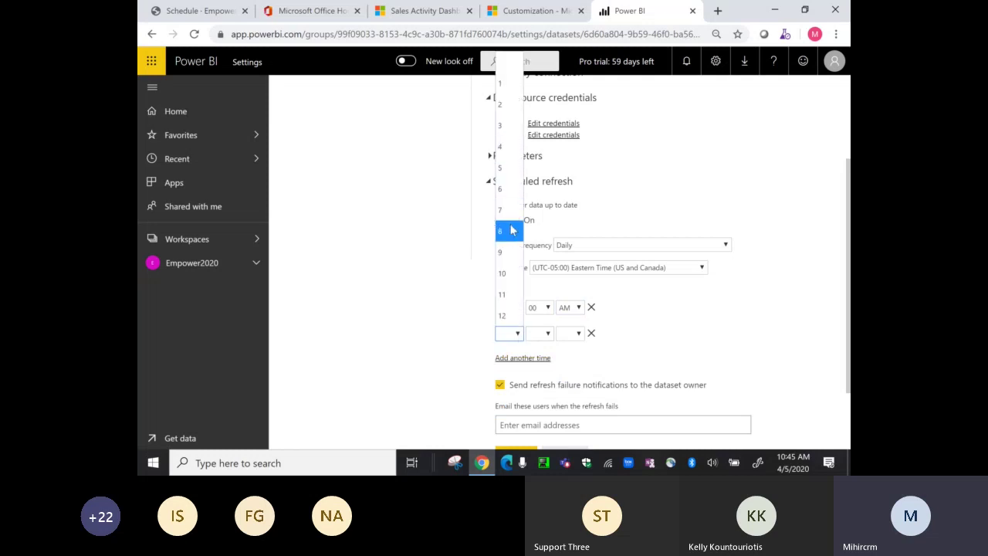
left_click(503, 273)
left_click(548, 333)
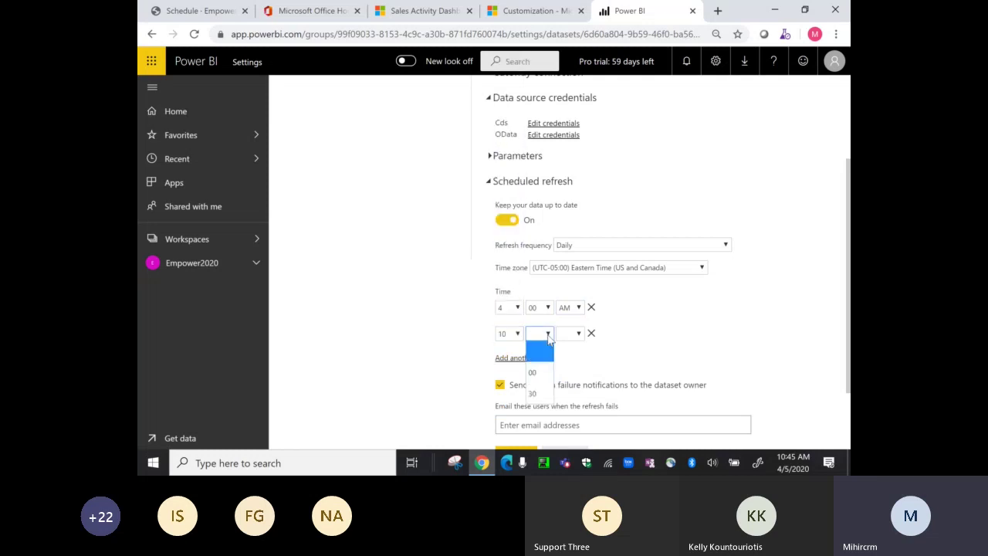
left_click(550, 369)
left_click(577, 335)
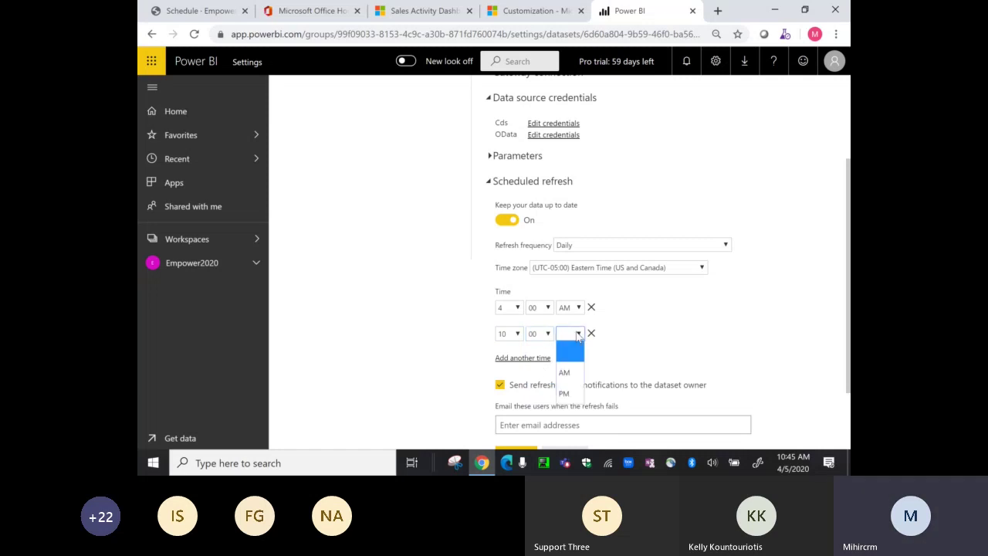
left_click(569, 394)
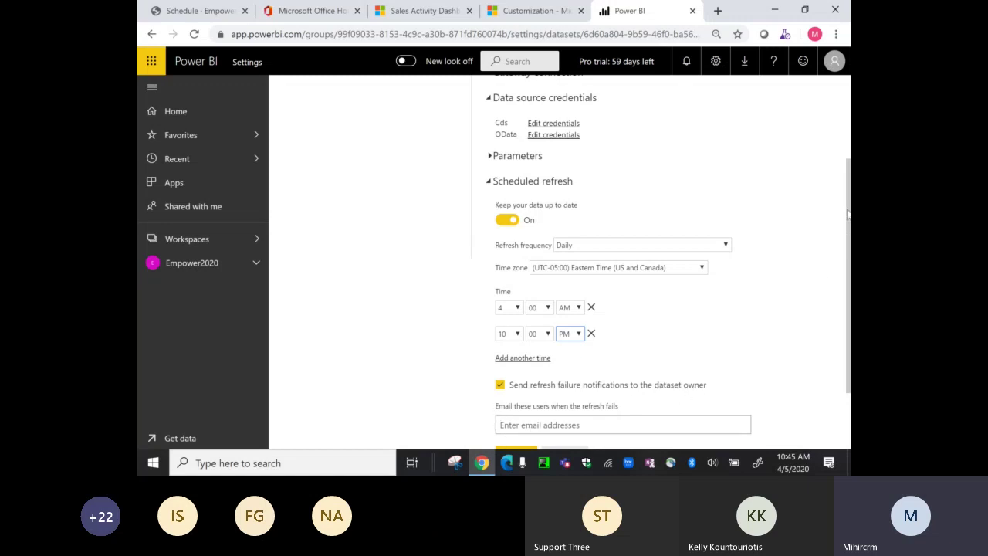
scroll(848, 214, "down", 2)
left_click(514, 367)
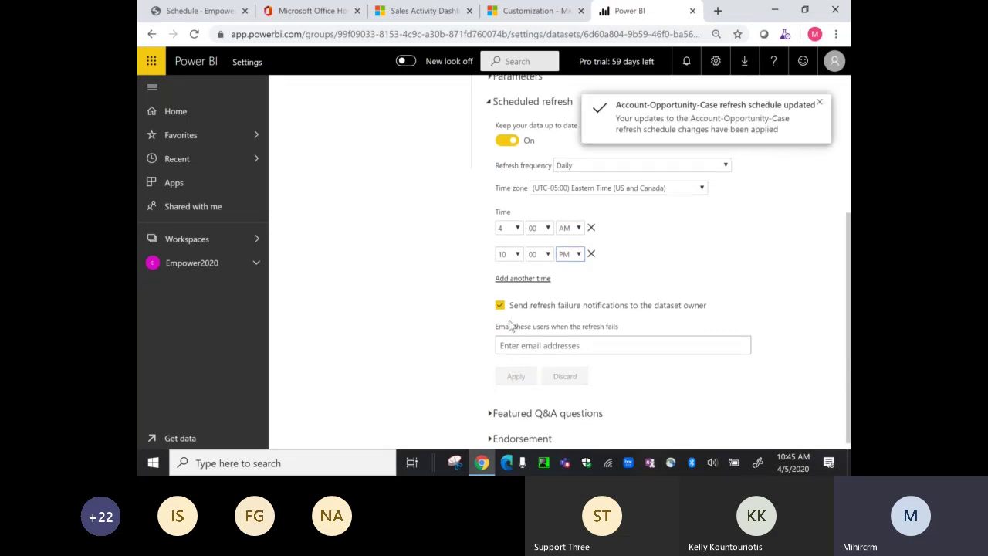
left_click(819, 106)
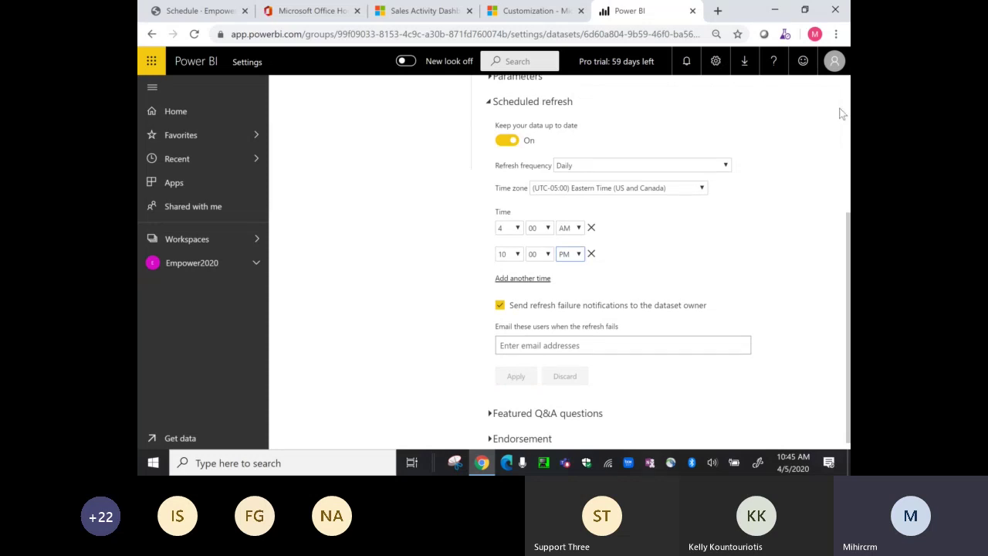
scroll(842, 113, "up", 4)
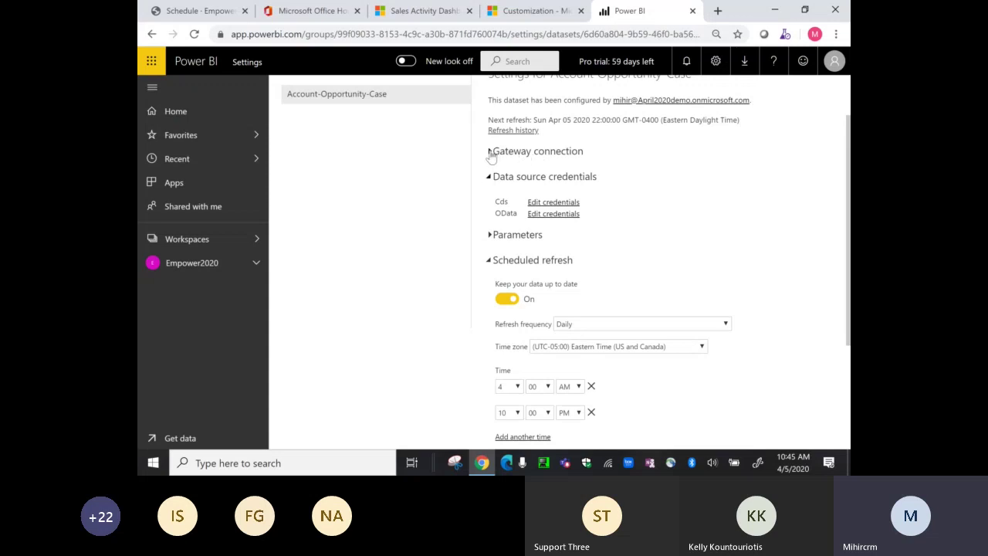
left_click(490, 153)
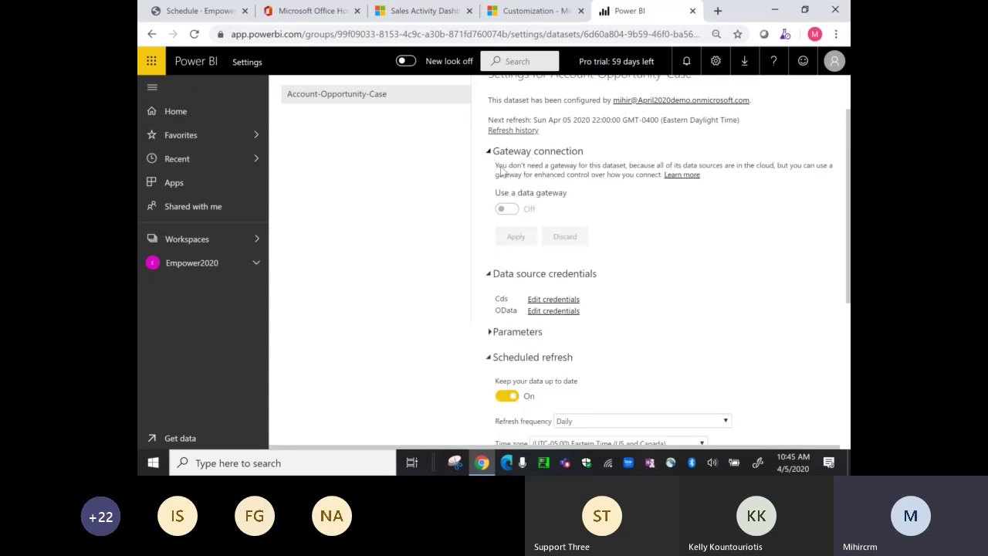
left_click(490, 153)
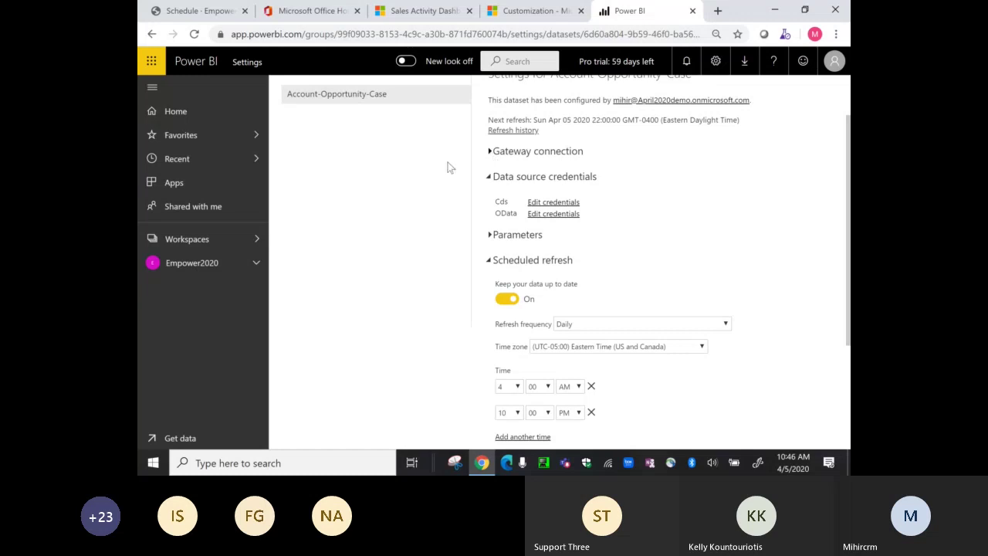
scroll(848, 102, "up", 2)
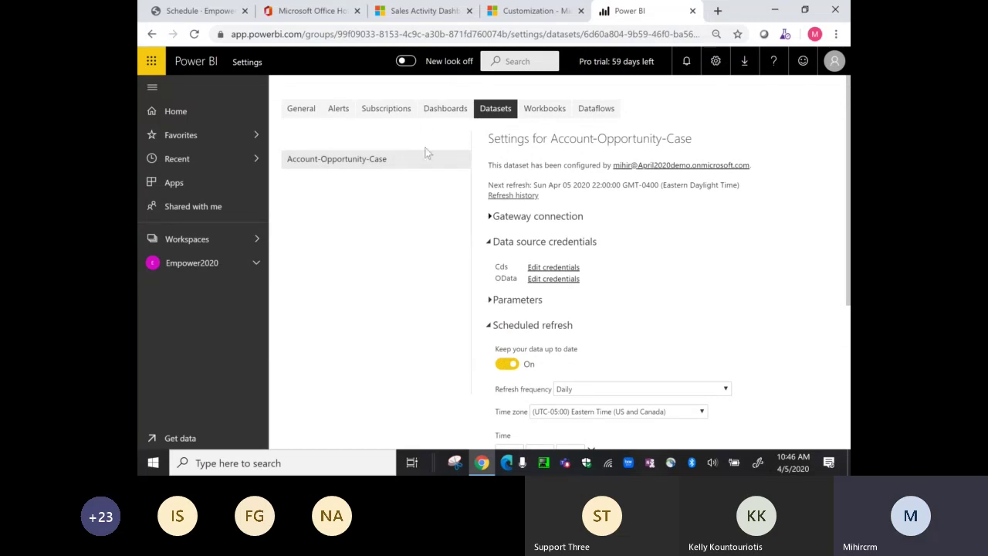
- Open the Account-Opportunity-Case report from Empower2020's Reports list and switch it to editing mode
left_click(177, 264)
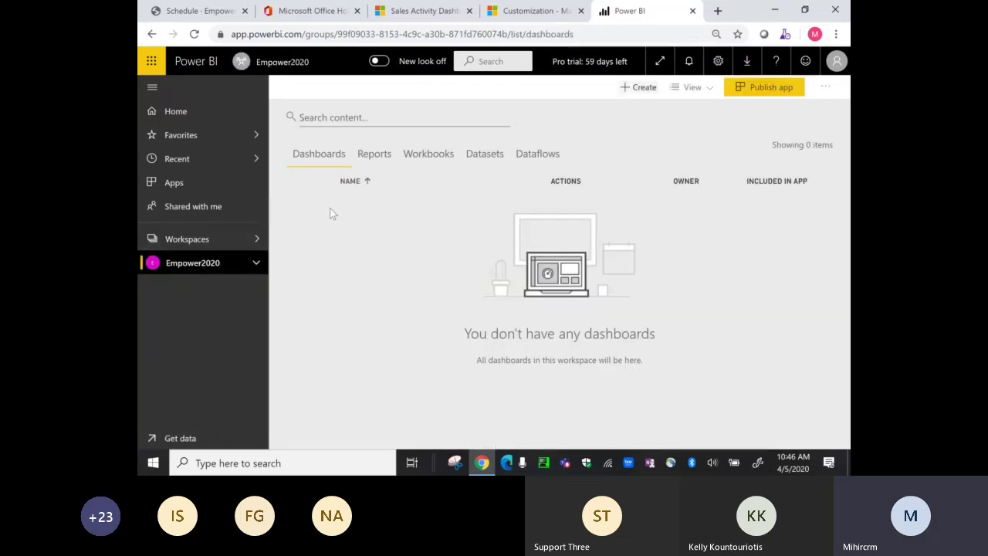
left_click(386, 154)
left_click(389, 213)
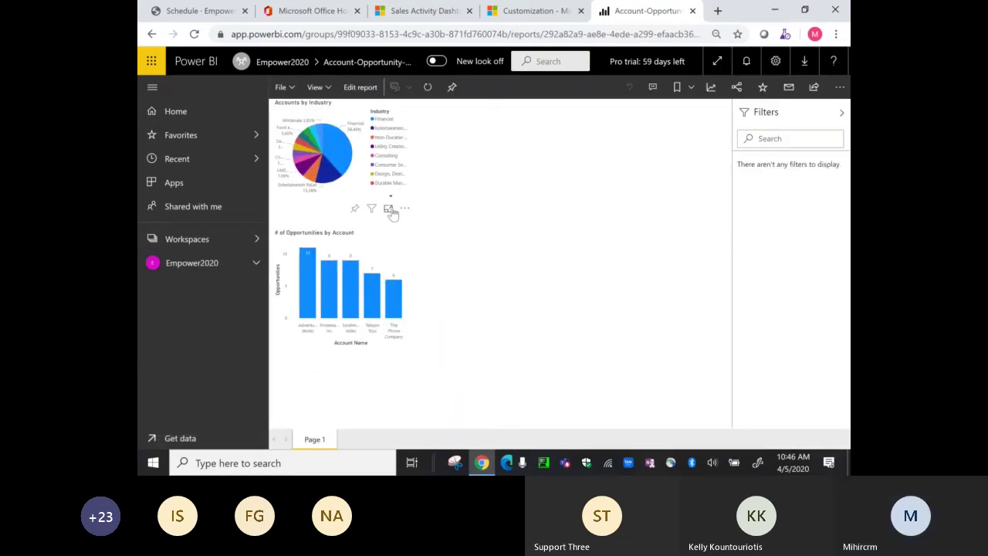
left_click(360, 87)
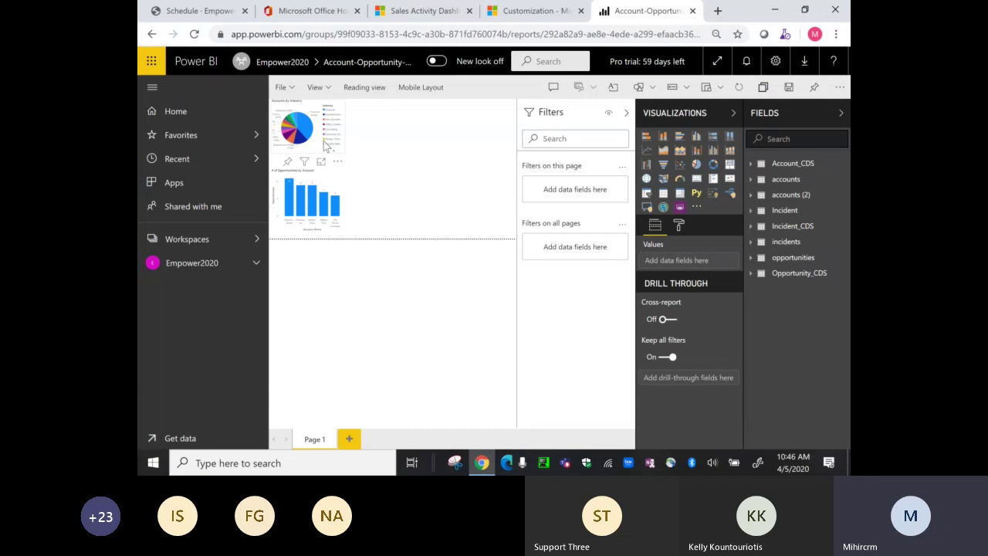
left_click(294, 91)
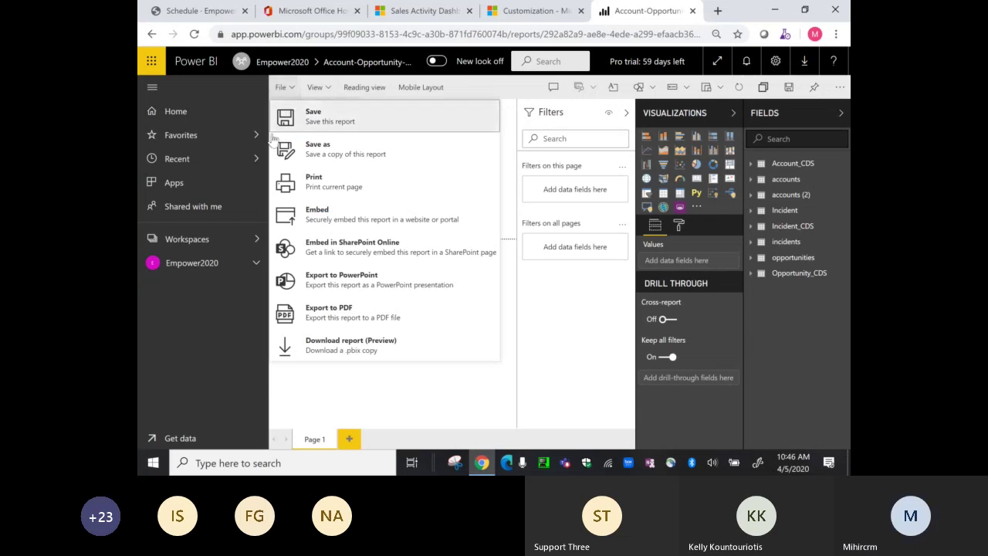
- Go back to Empower2020's Reports list and reopen the Account-Opportunity-Case report
left_click(223, 265)
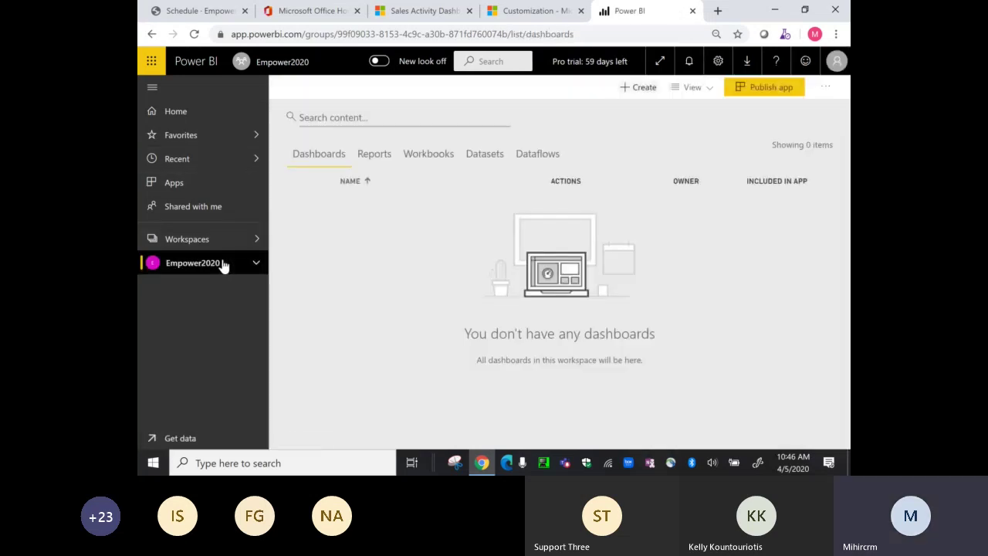
left_click(373, 155)
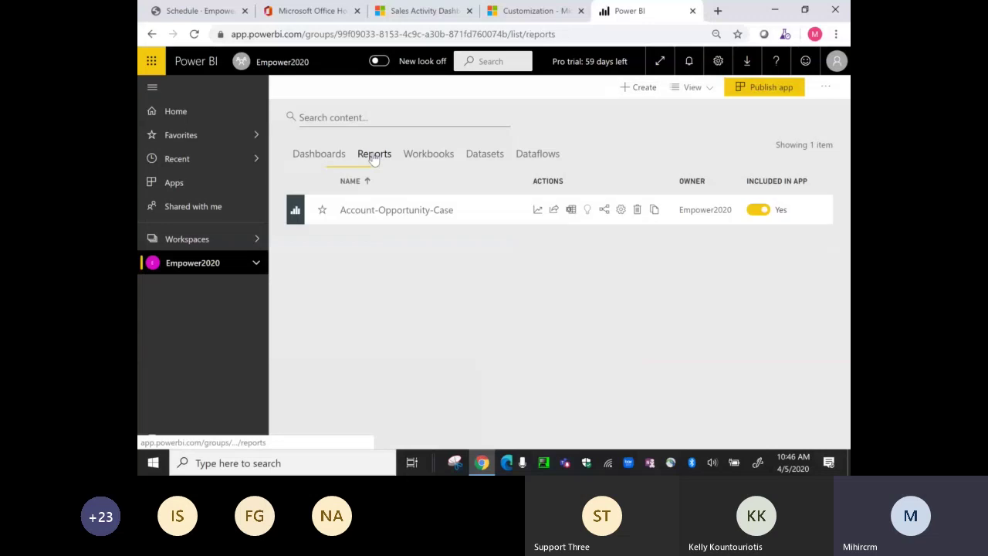
left_click(376, 209)
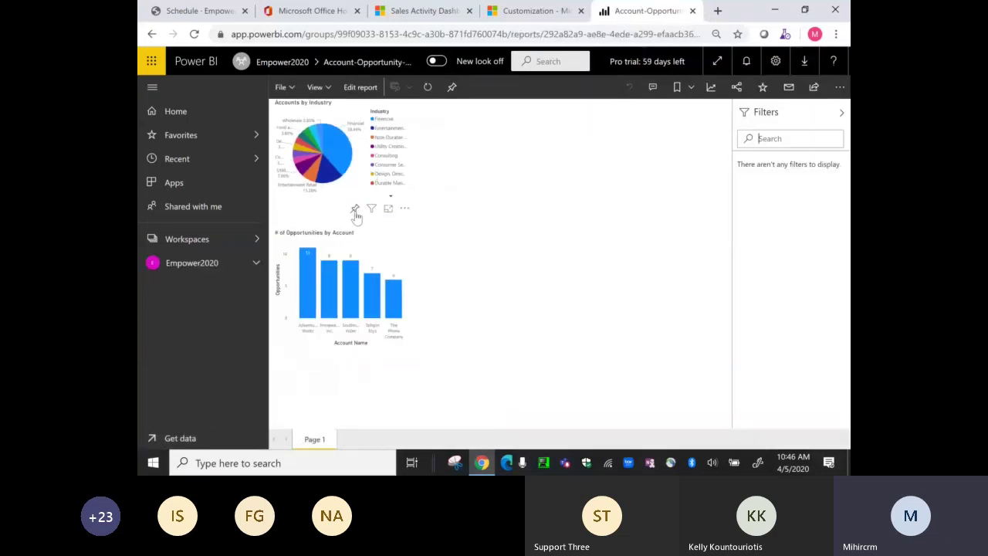
- Pin the Accounts by Industry pie chart to a dashboard named Empower2020
left_click(354, 208)
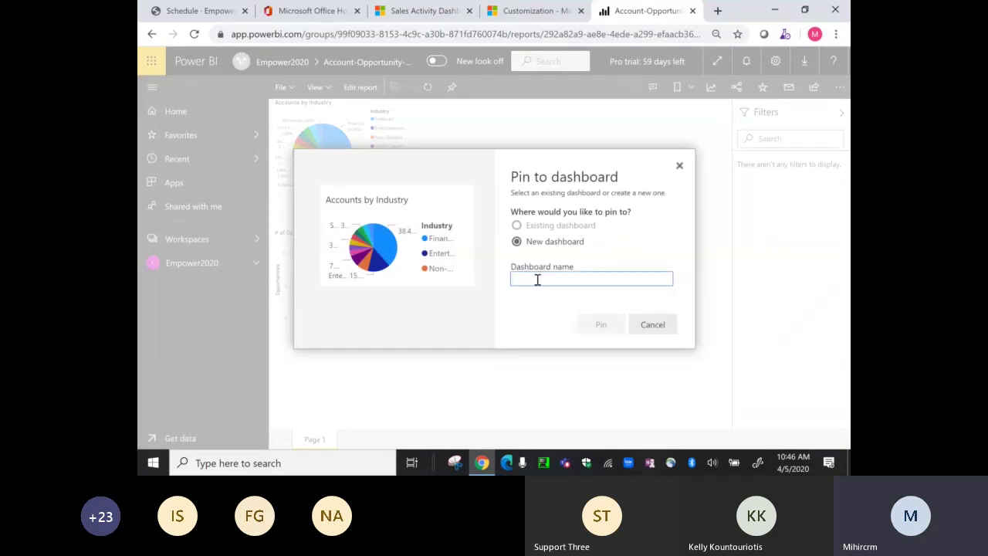
type("Empo")
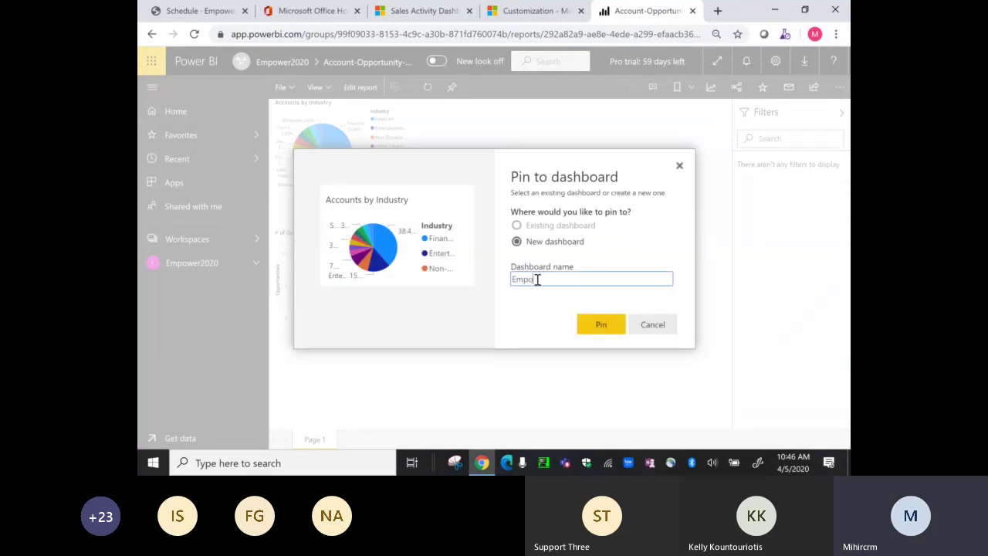
type("wer2020")
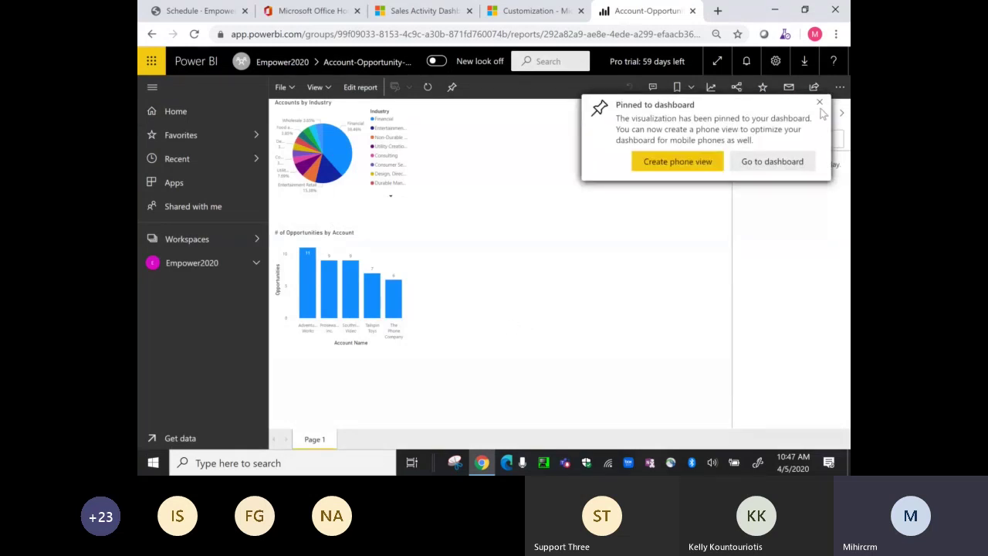
left_click(819, 103)
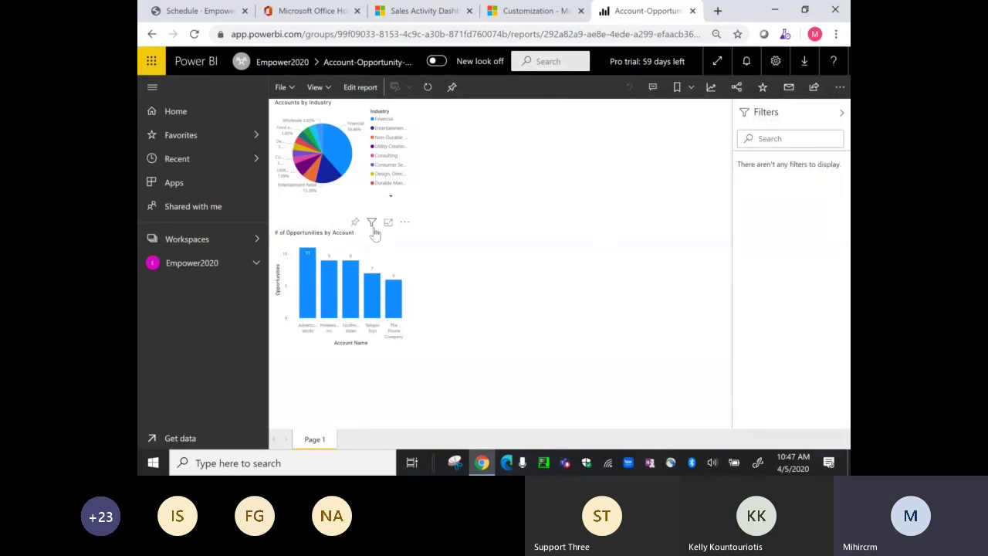
- Pin the opportunities-by-account bar chart to the existing Empower 2020 dashboard
left_click(354, 222)
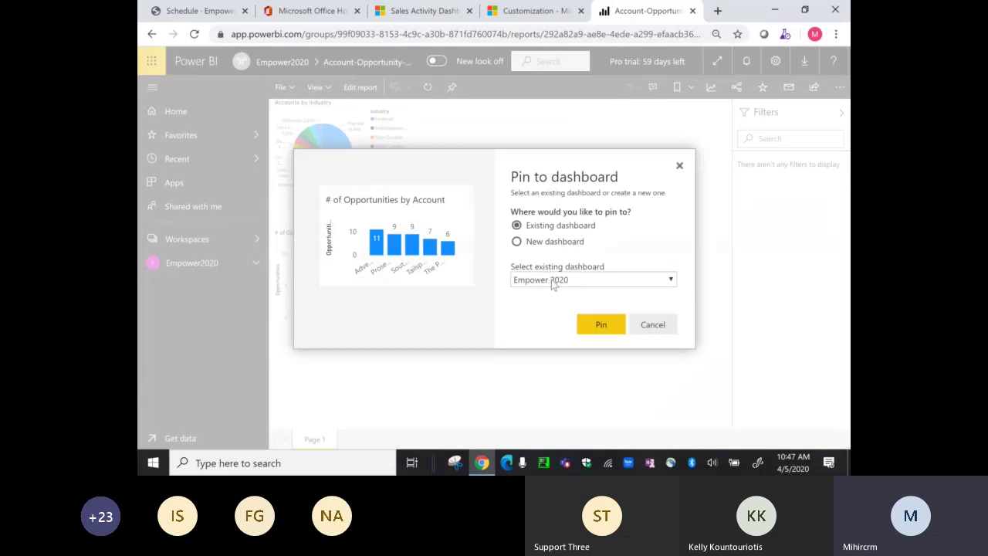
left_click(549, 279)
left_click(544, 301)
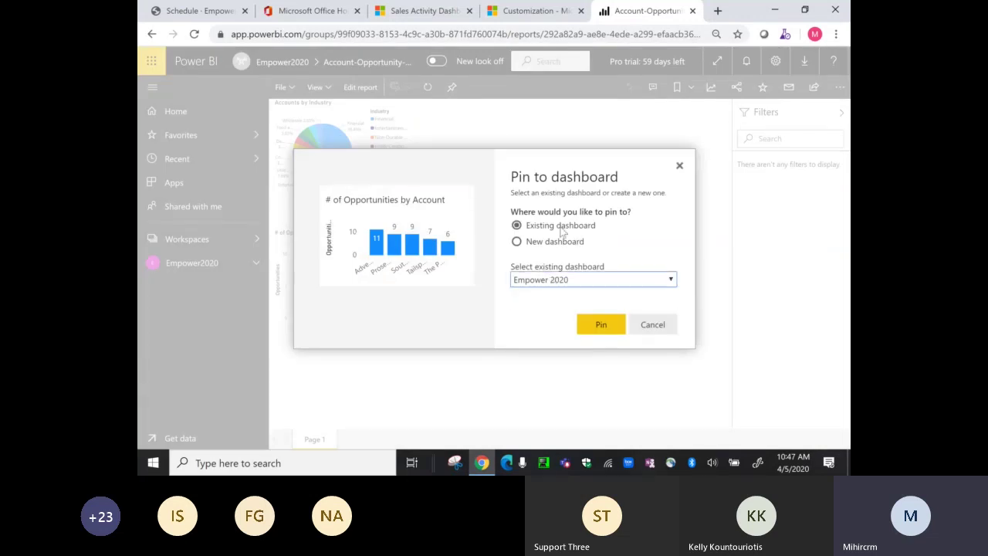
left_click(600, 325)
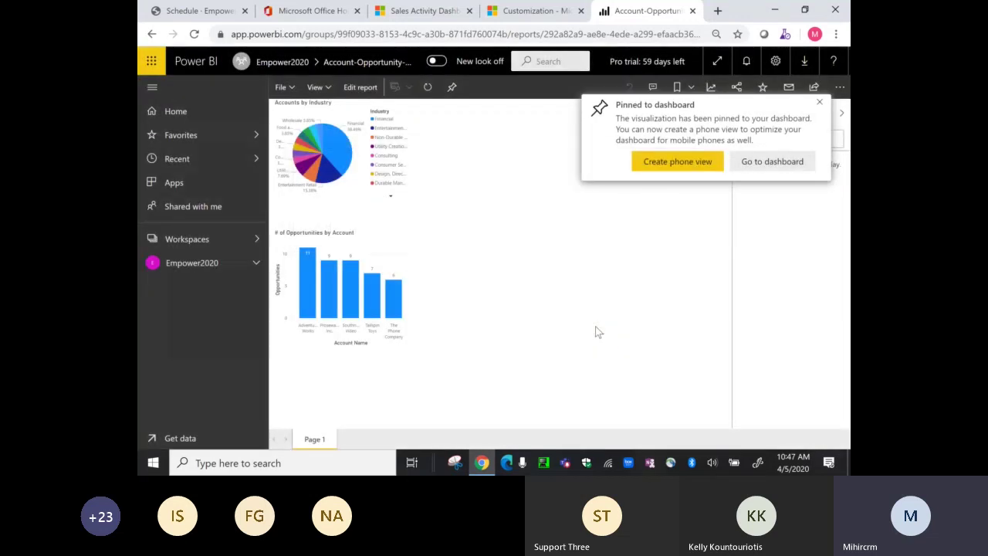
left_click(819, 102)
left_click(205, 264)
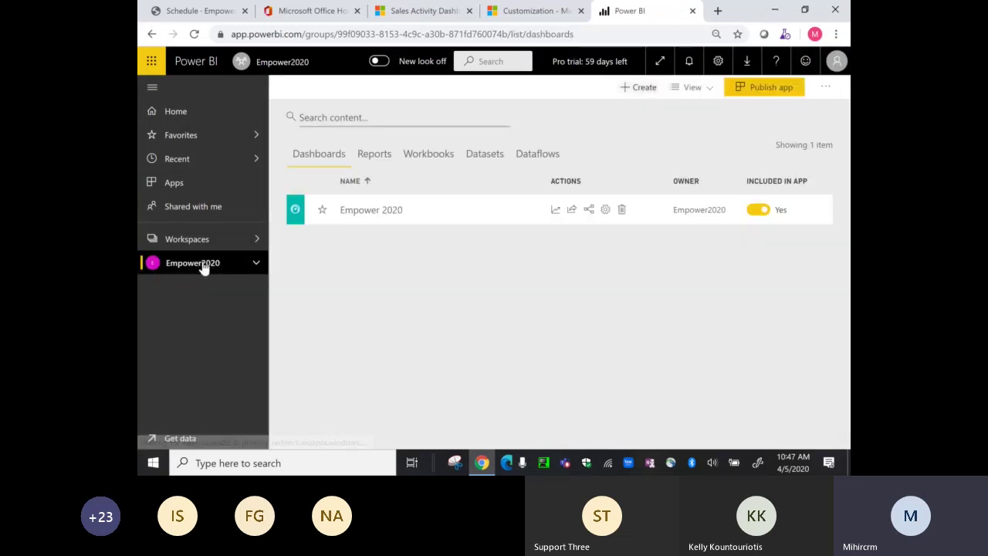
- View the Empower 2020 dashboard's pie chart tile, then return to the Sales Activity Dashboard tab
left_click(366, 216)
mouse_move(366, 218)
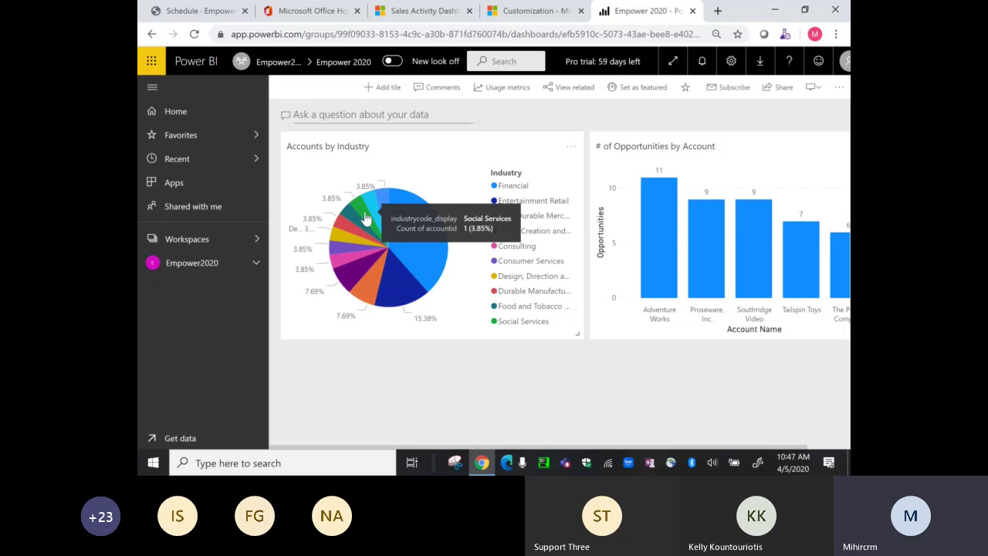
left_click(408, 12)
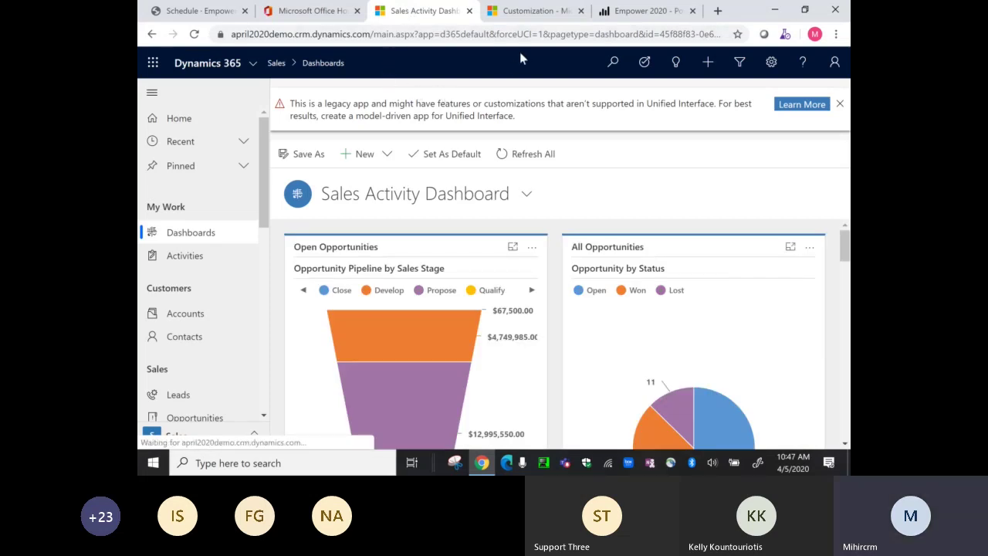
left_click(538, 11)
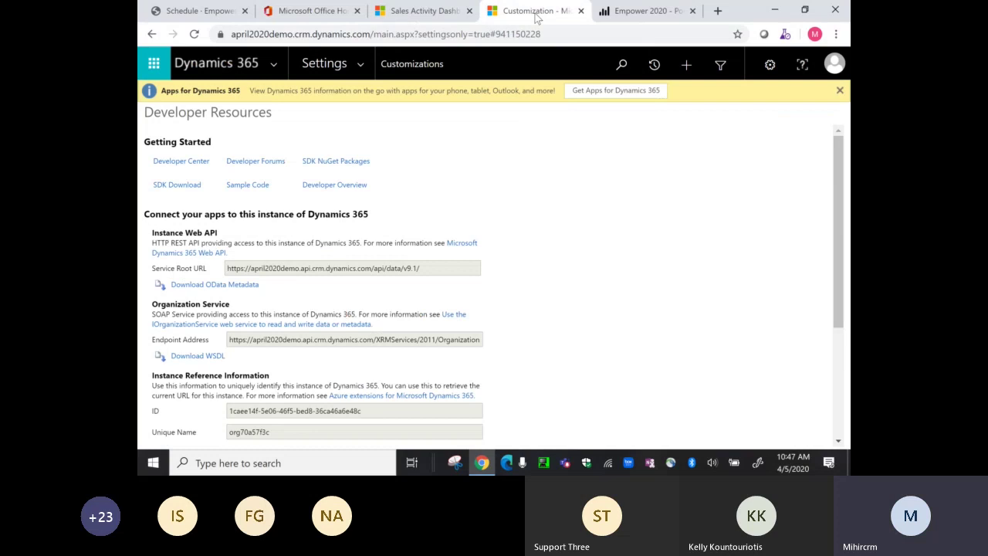
left_click(364, 61)
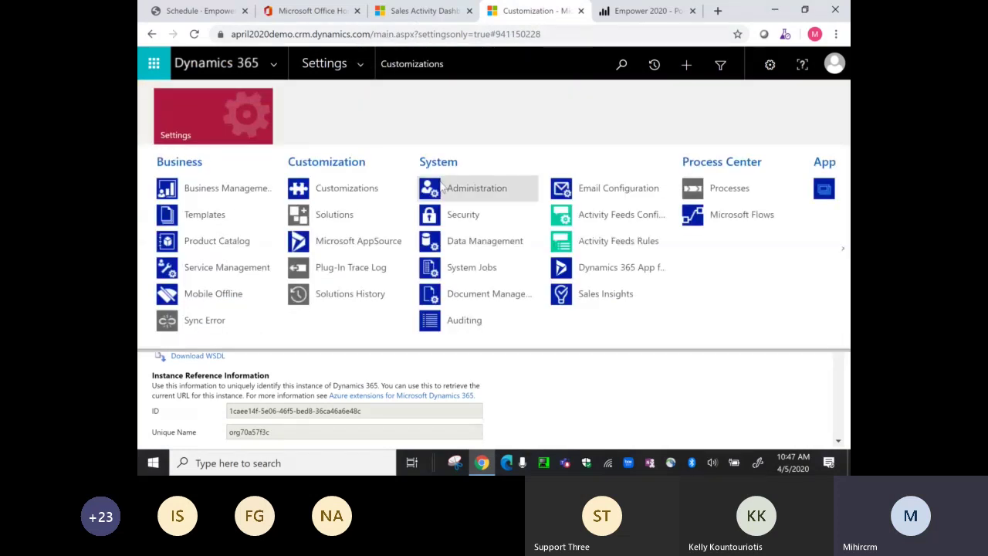
left_click(443, 189)
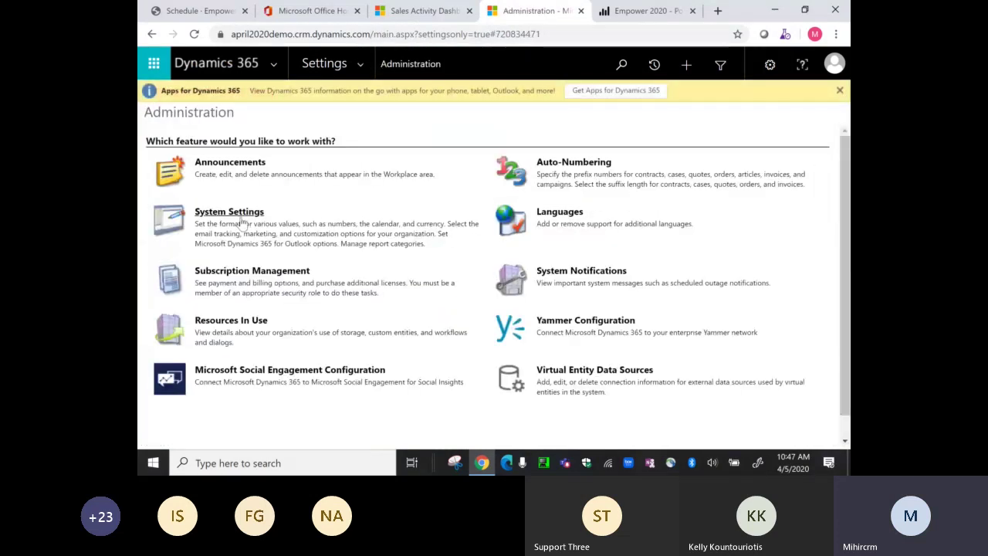
left_click(241, 219)
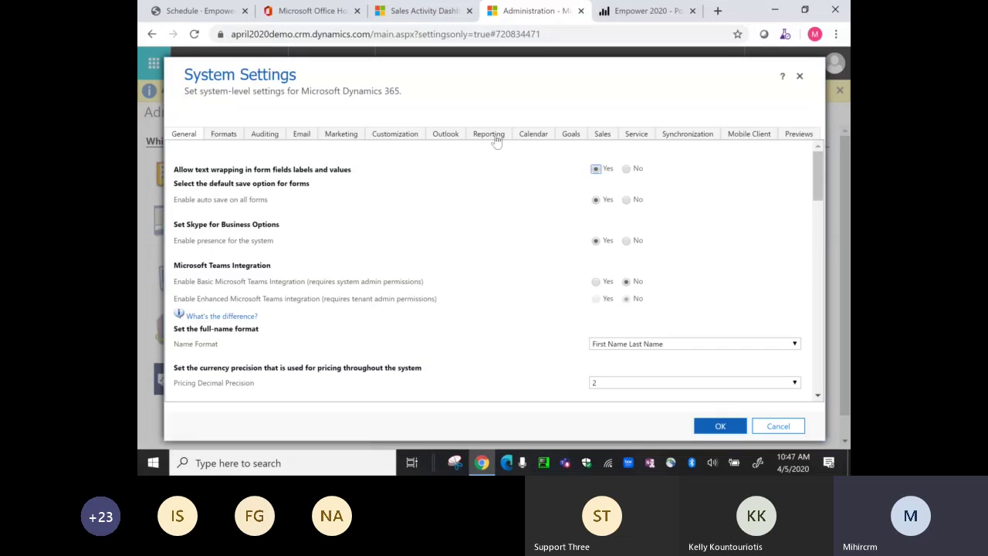
left_click(488, 135)
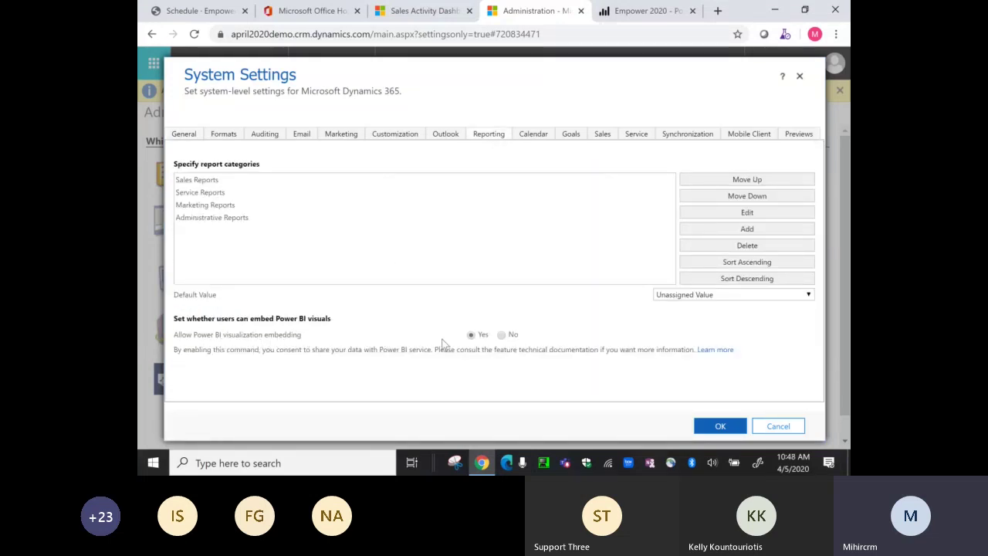
left_click(791, 431)
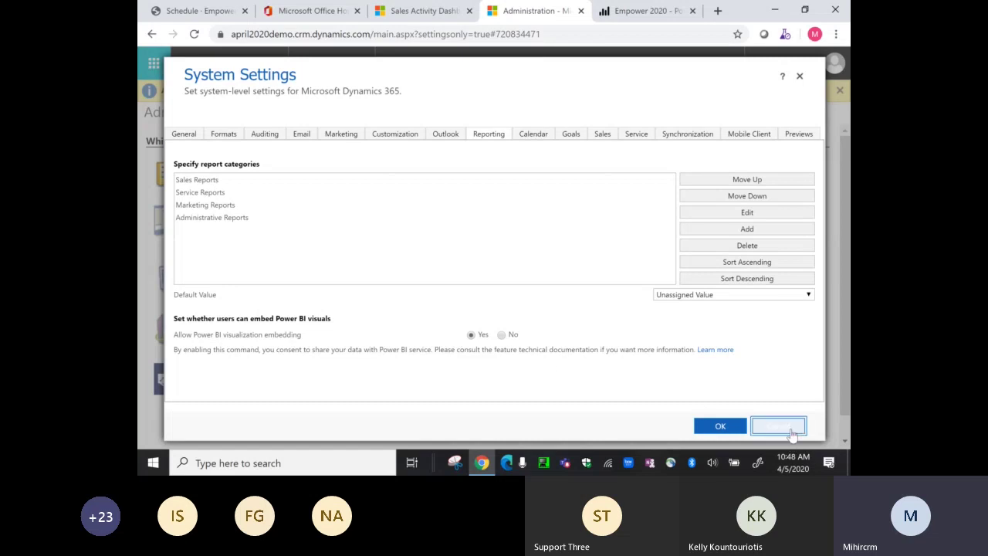
left_click(421, 10)
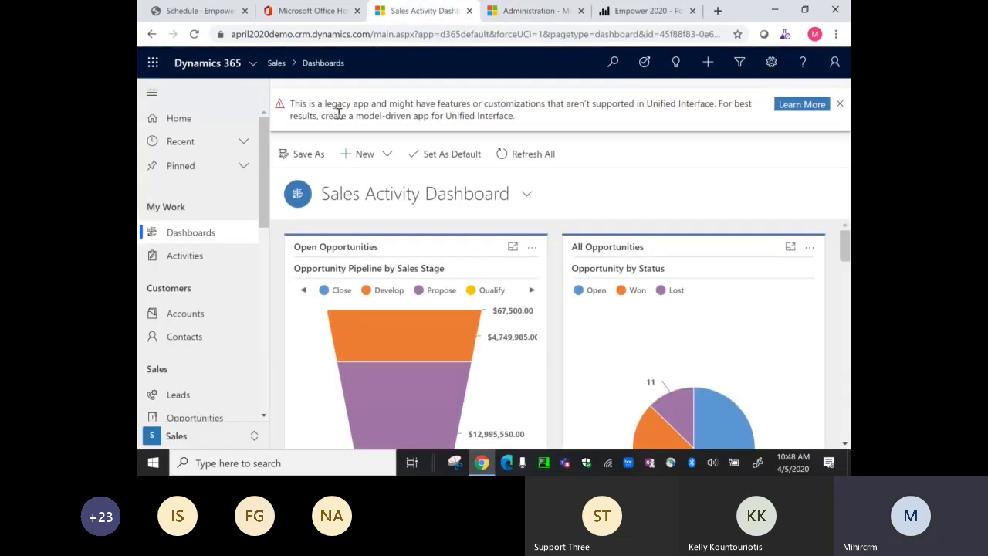
- Add the Empower 2020 dashboard from Empower2020 as a new Power BI dashboard, enabled for mobile, and save
left_click(390, 158)
left_click(385, 211)
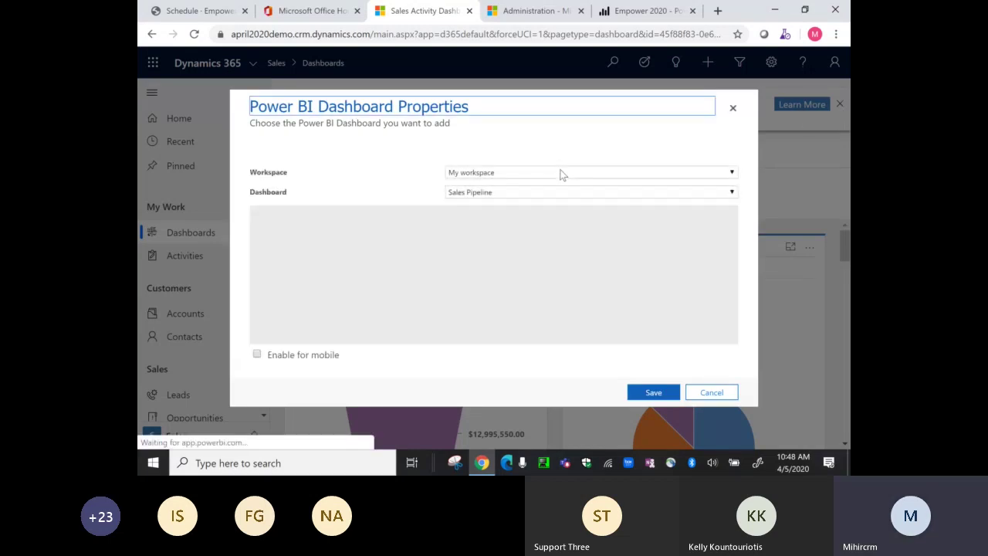
left_click(517, 175)
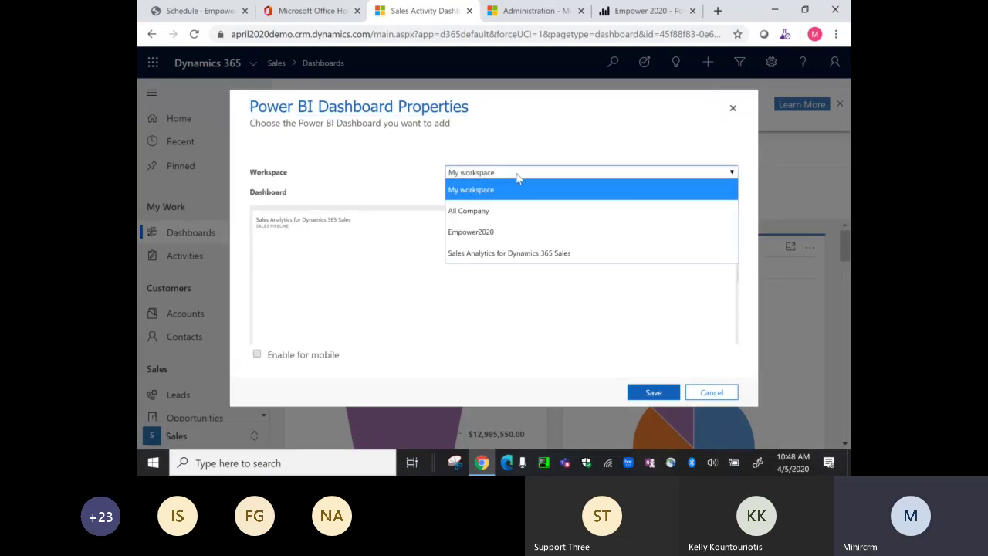
left_click(487, 241)
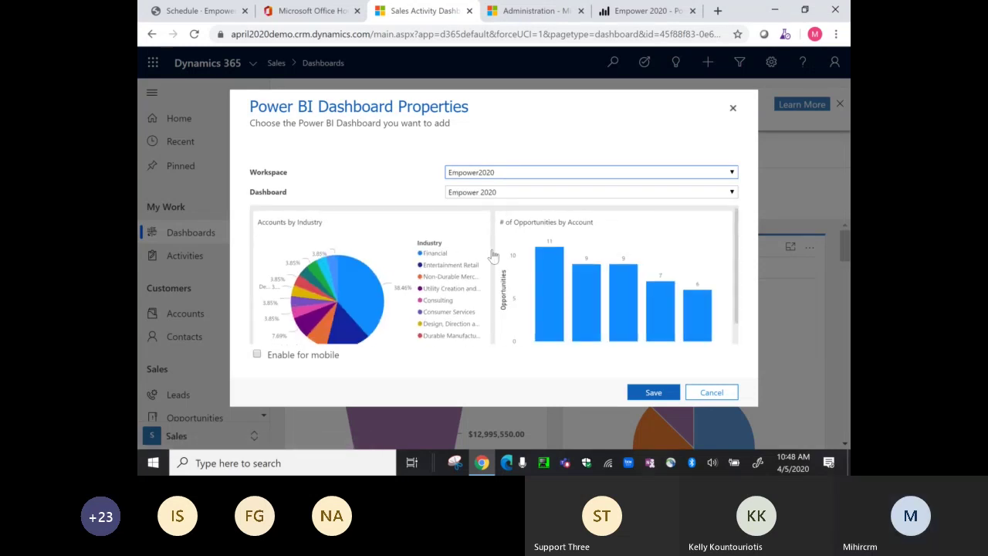
left_click(642, 392)
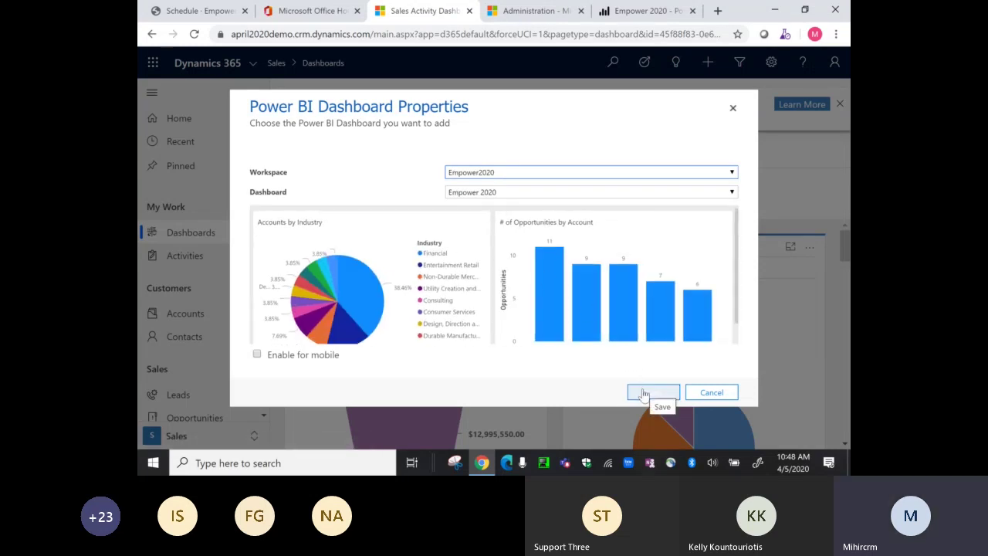
left_click(257, 353)
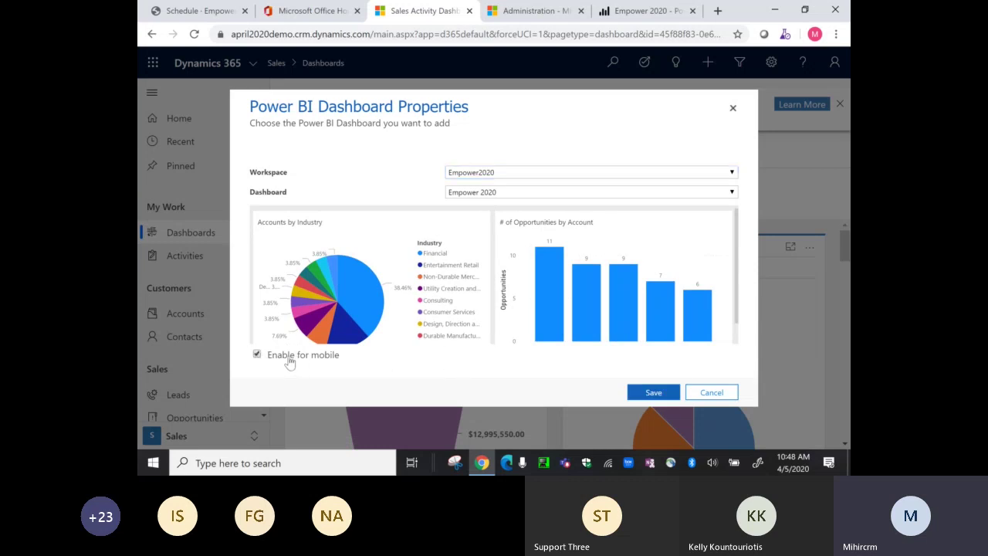
left_click(658, 396)
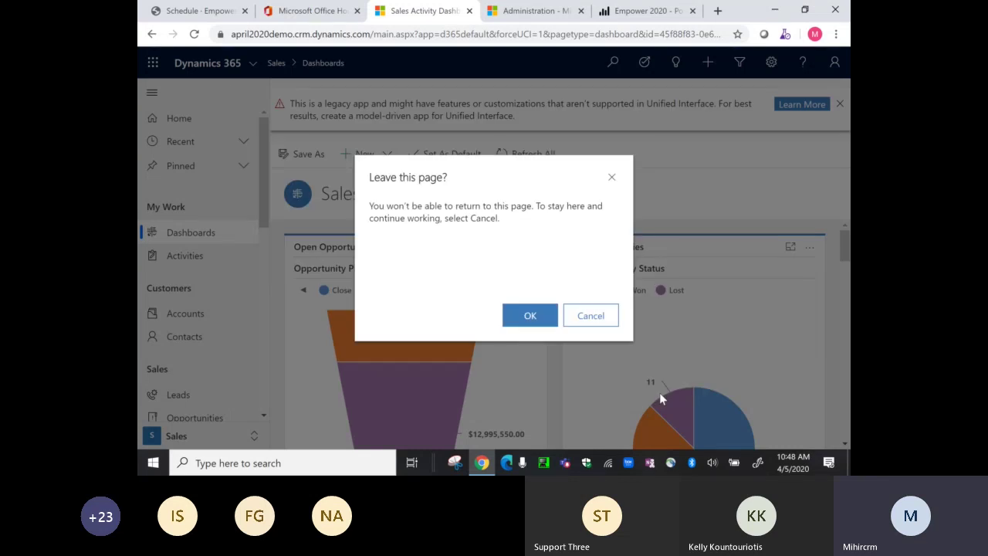
- Confirm leaving the page so the Empower 2020 dashboard loads in Dynamics 365
left_click(527, 316)
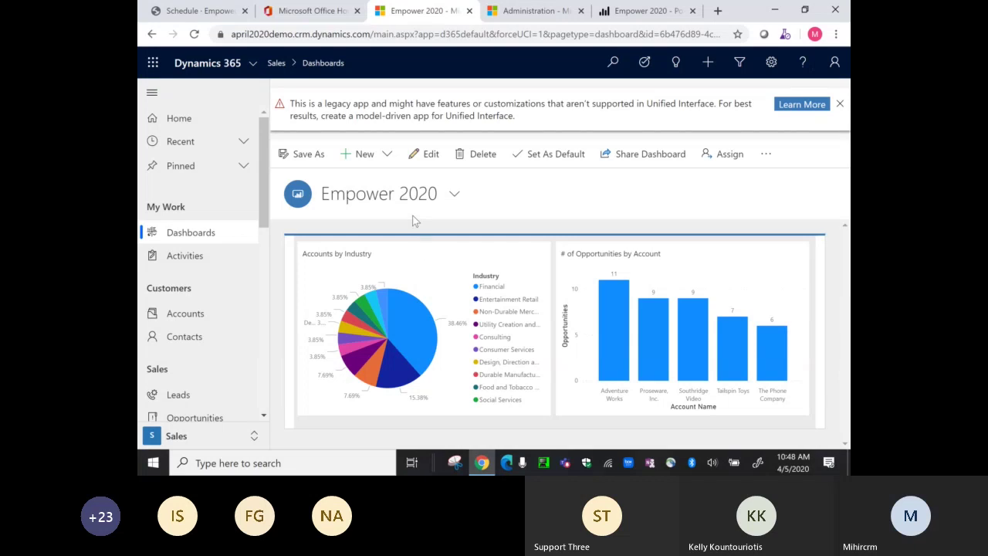
- Share the Empower 2020 dashboard with three selected users, each getting read access
left_click(638, 156)
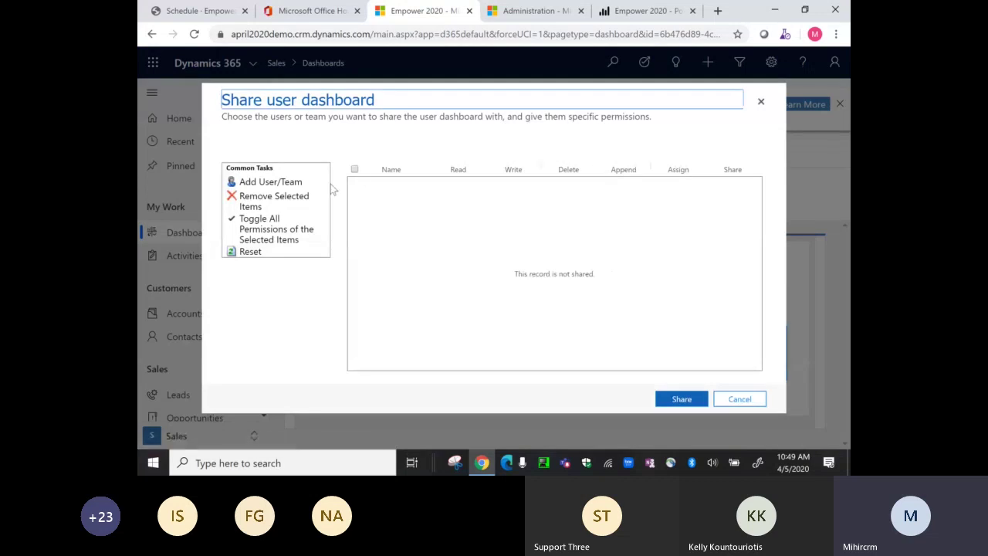
left_click(282, 181)
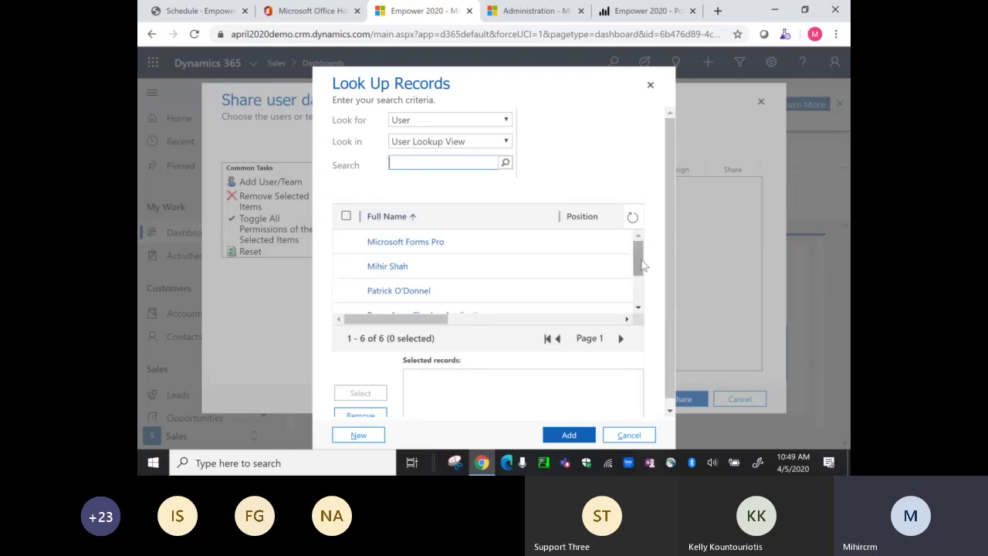
left_click_drag(643, 265, 643, 280)
left_click(346, 254)
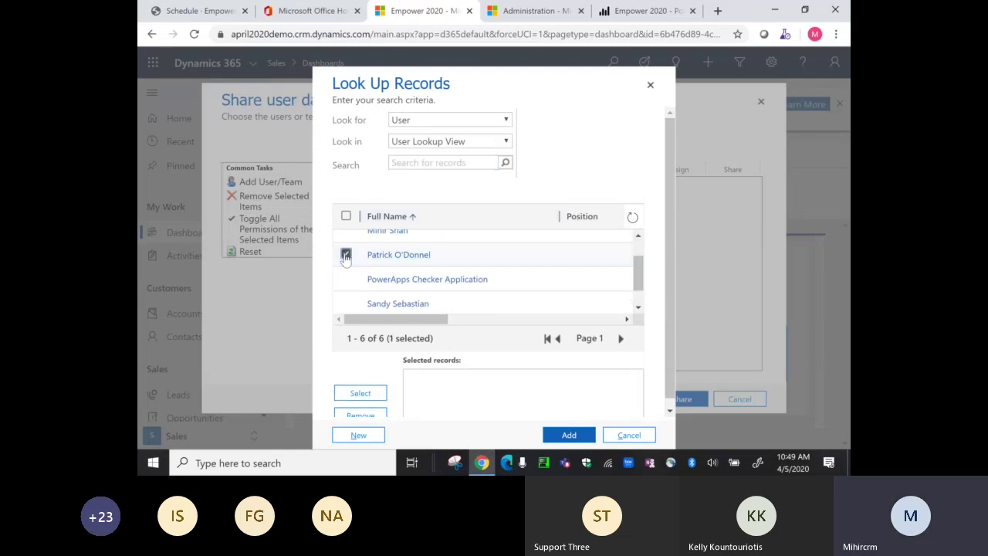
left_click(346, 303)
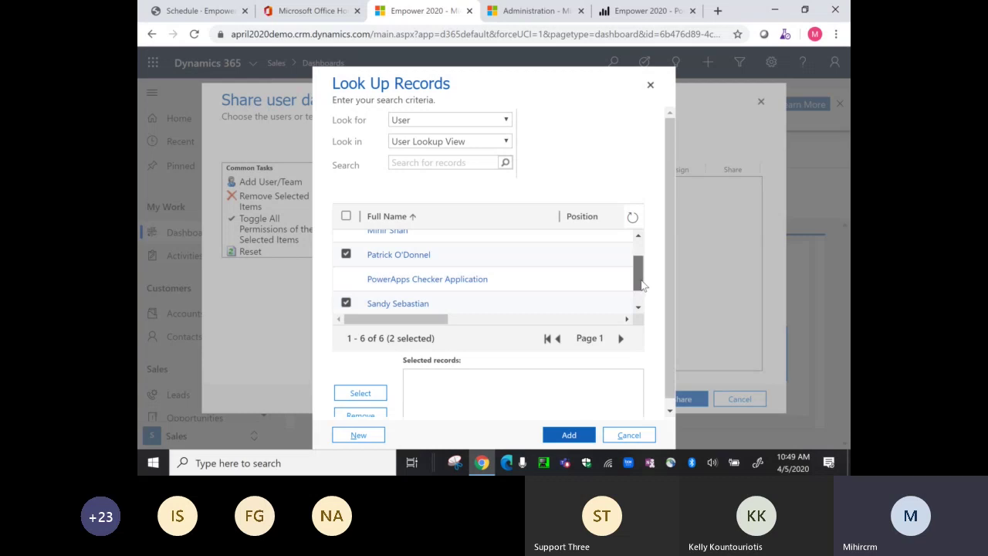
left_click_drag(643, 285, 644, 300)
left_click(346, 301)
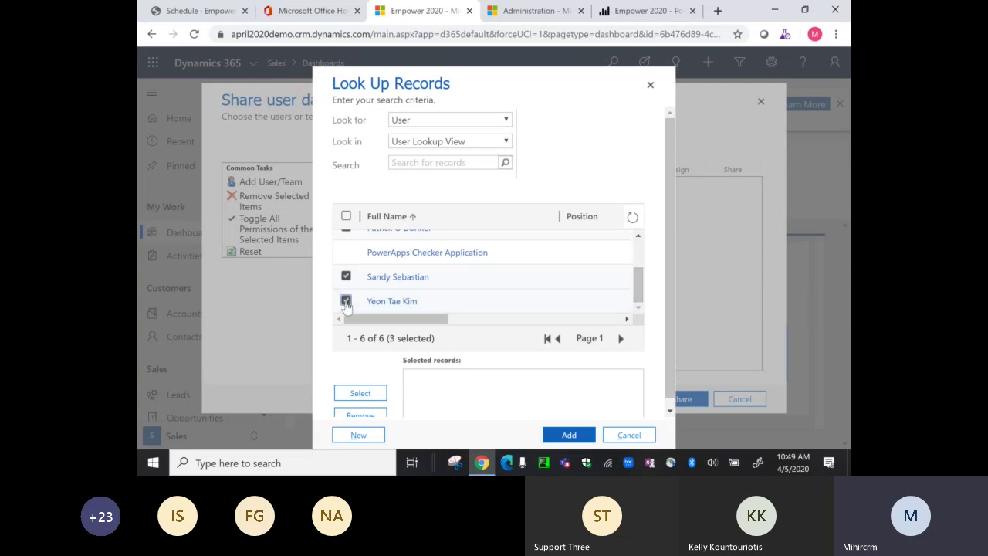
left_click(360, 394)
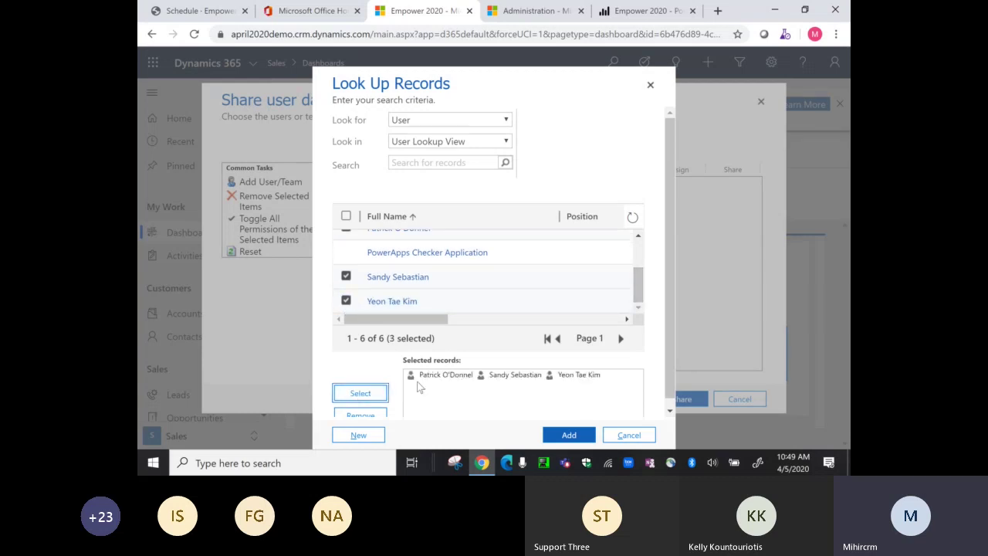
left_click(569, 435)
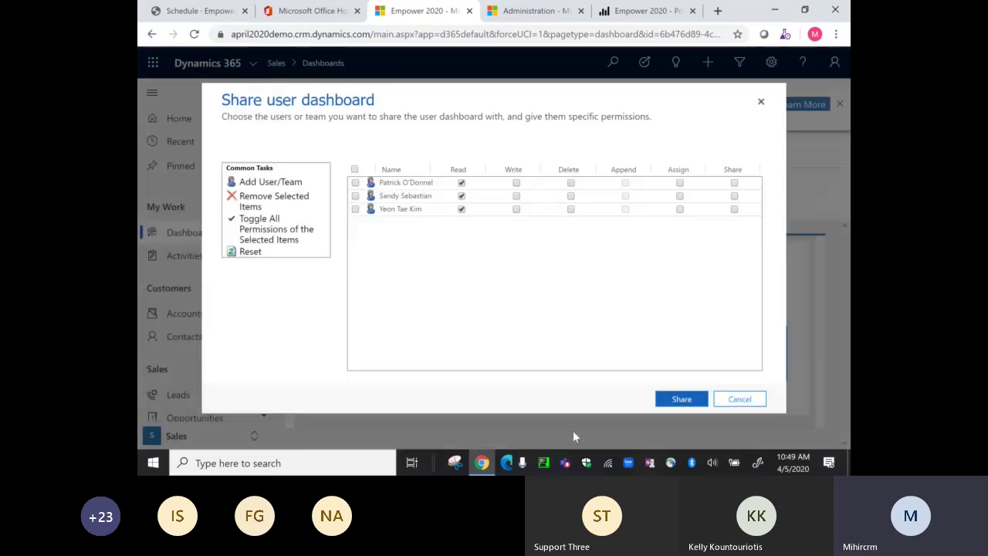
left_click(670, 401)
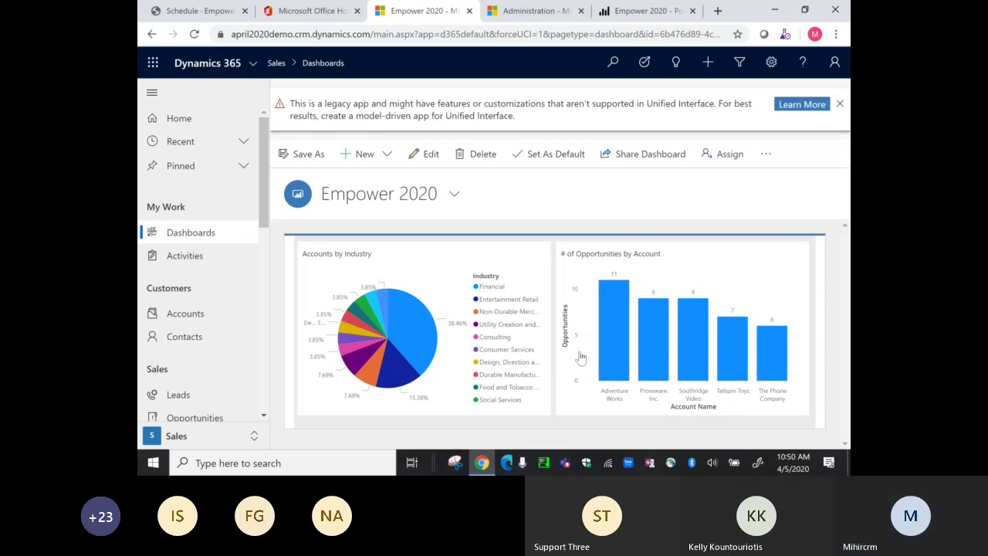
- Switch to the administration settings page after the sharing completes
left_click(514, 12)
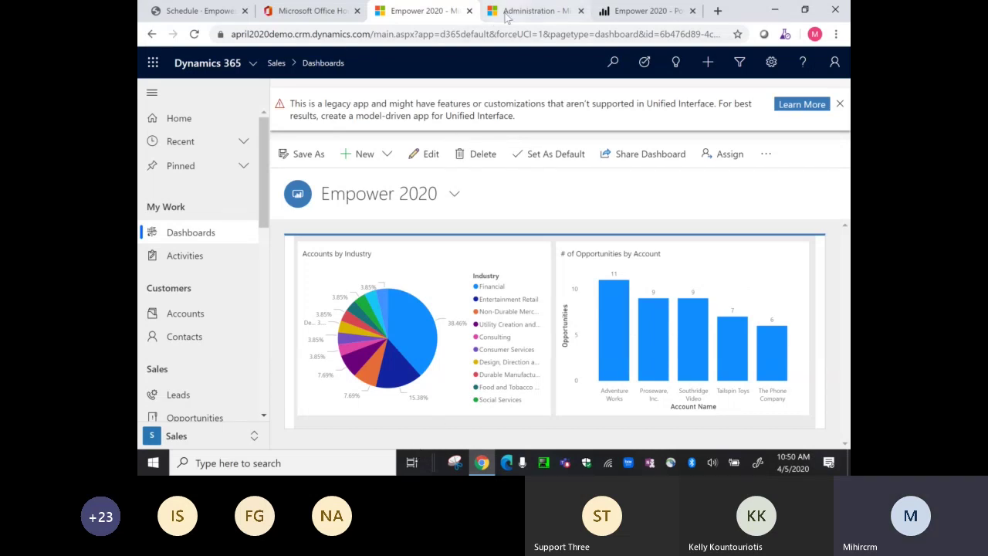
- Open the Empower2020 workspace content and the Account-Opportunity-Case dataset's more-options menu
left_click(646, 10)
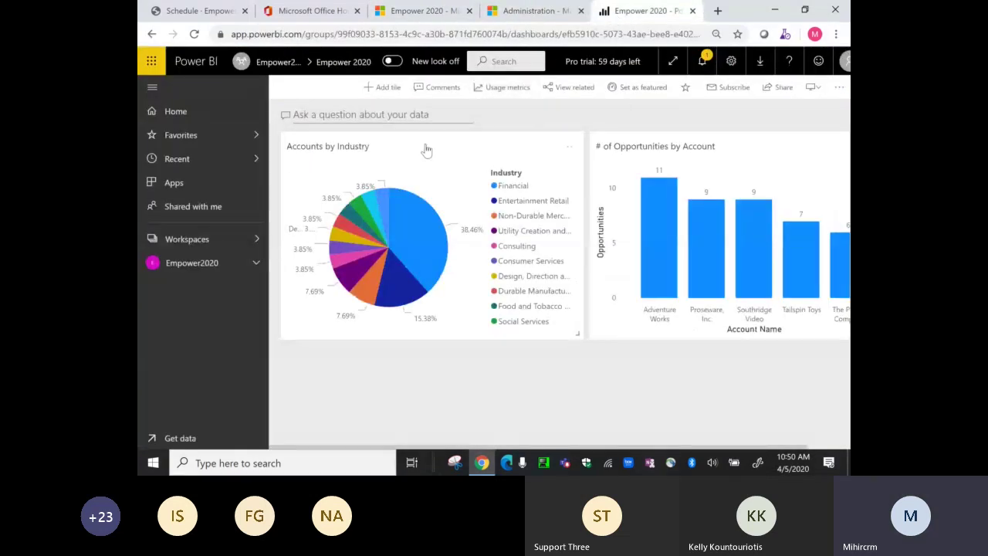
left_click(172, 267)
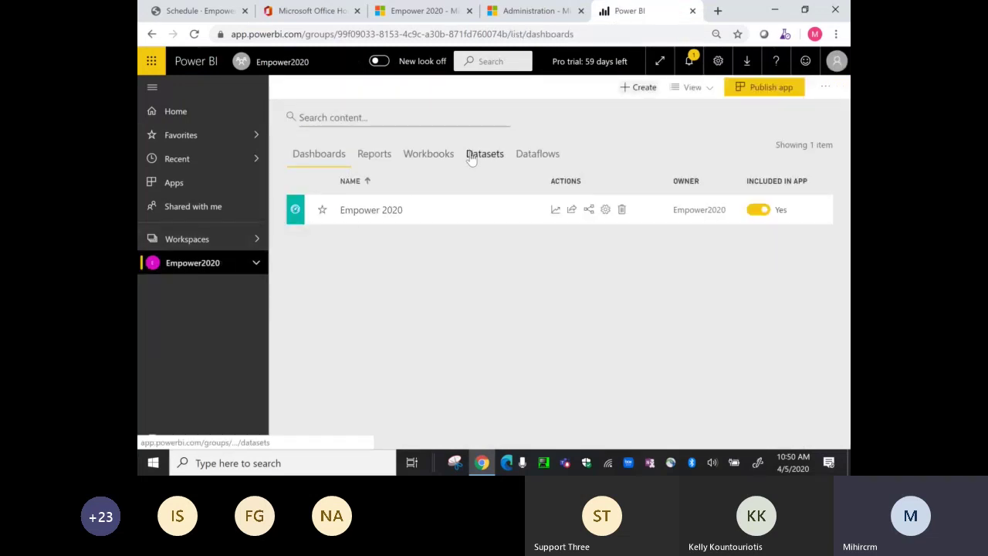
left_click(376, 155)
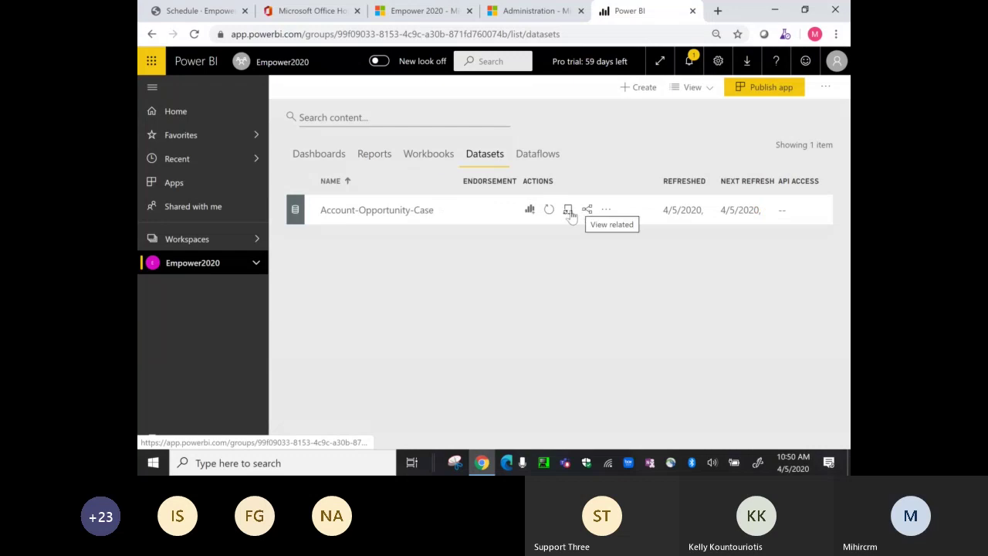
left_click(606, 211)
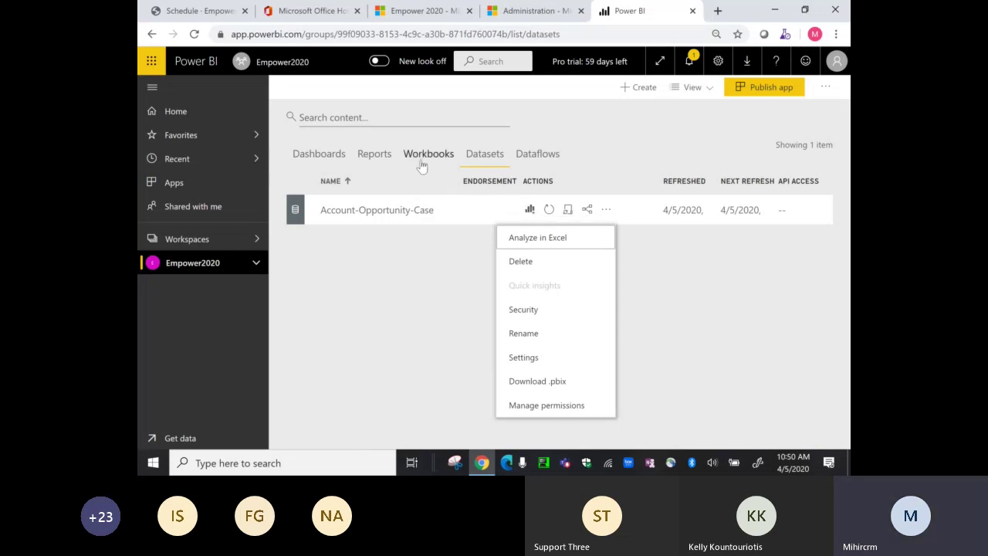
- Browse the workspace's Reports, Workbooks, Dashboards, Datasets and Workbooks lists in turn
left_click(373, 154)
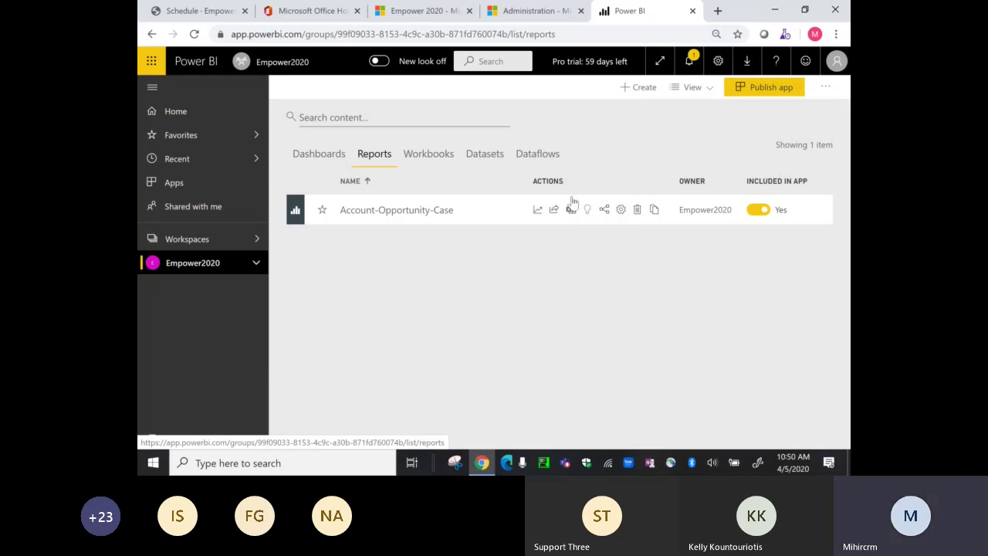
left_click(441, 156)
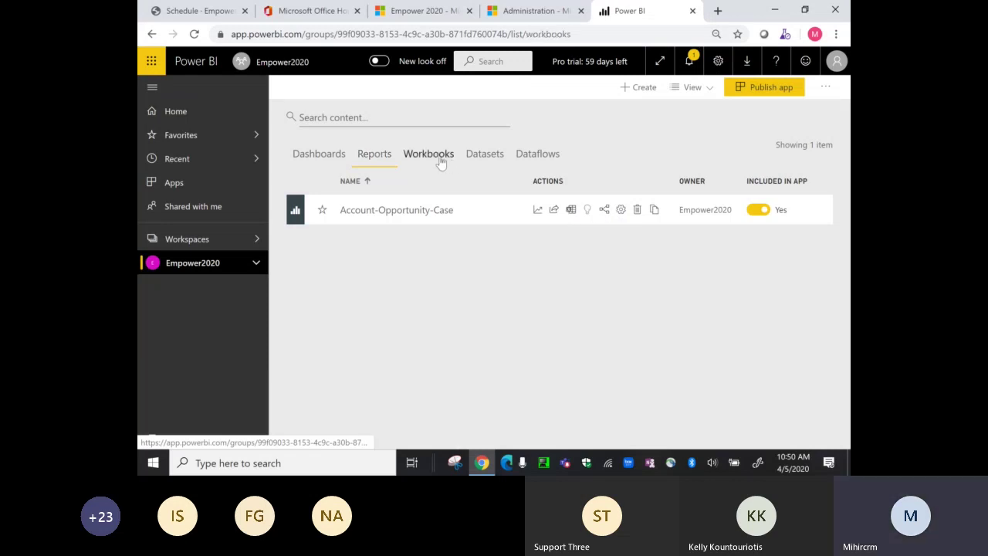
left_click(330, 156)
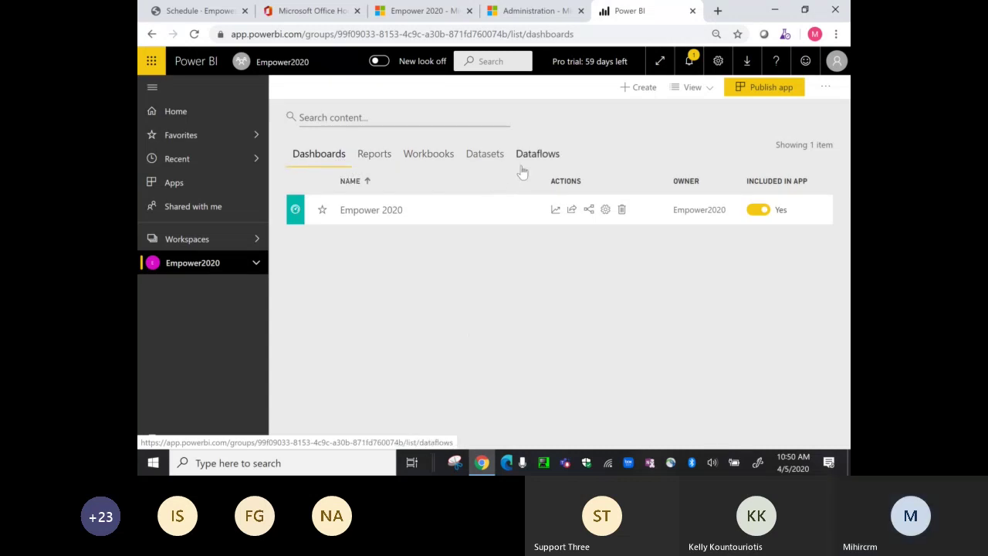
left_click(499, 156)
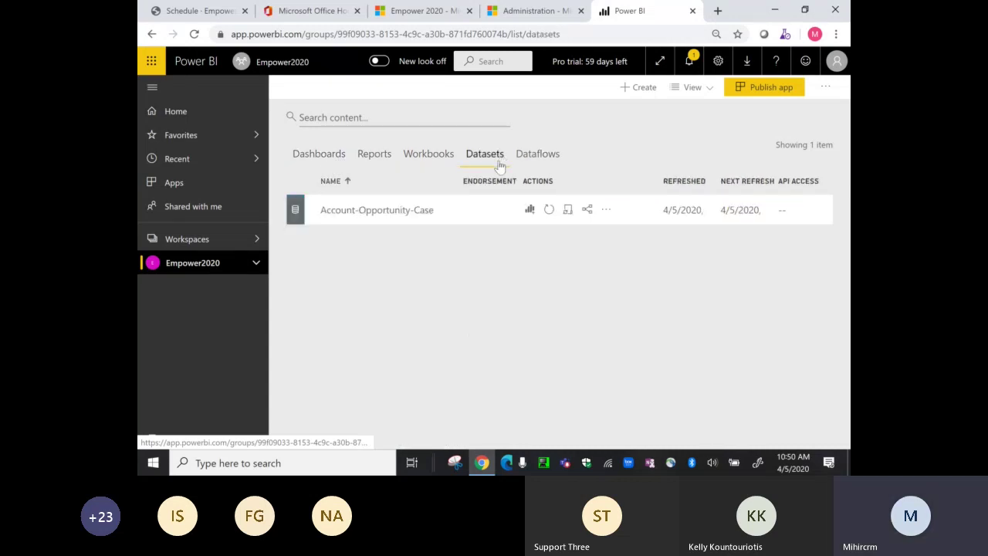
left_click(435, 155)
- Run Quick Insights on the Sales Analytics for Dynamics 365 Sales workspace's report
left_click(206, 239)
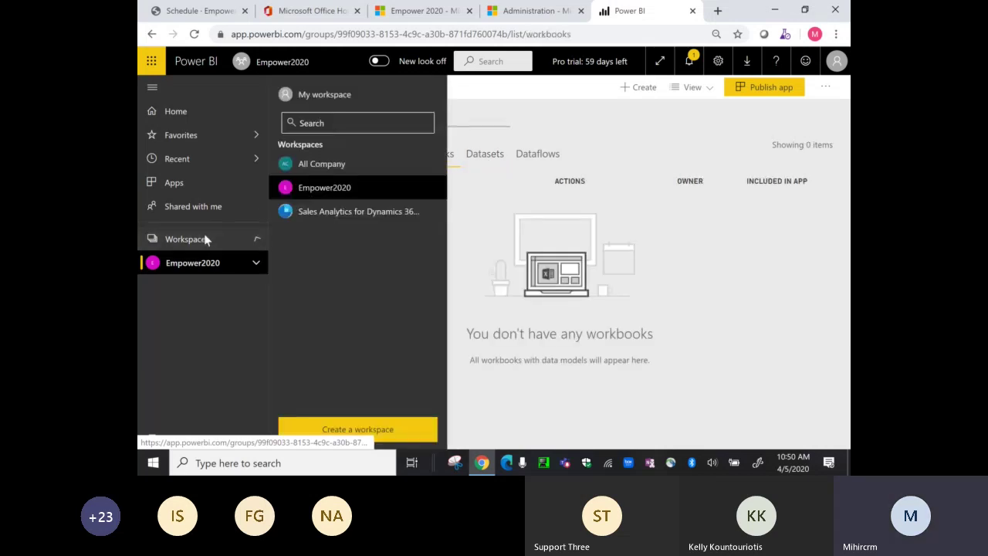
left_click(327, 211)
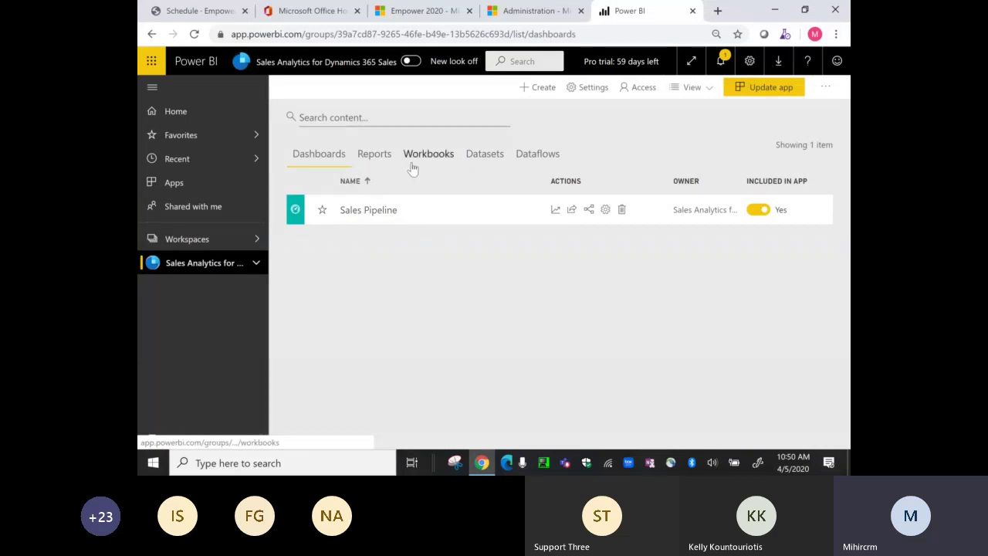
left_click(373, 155)
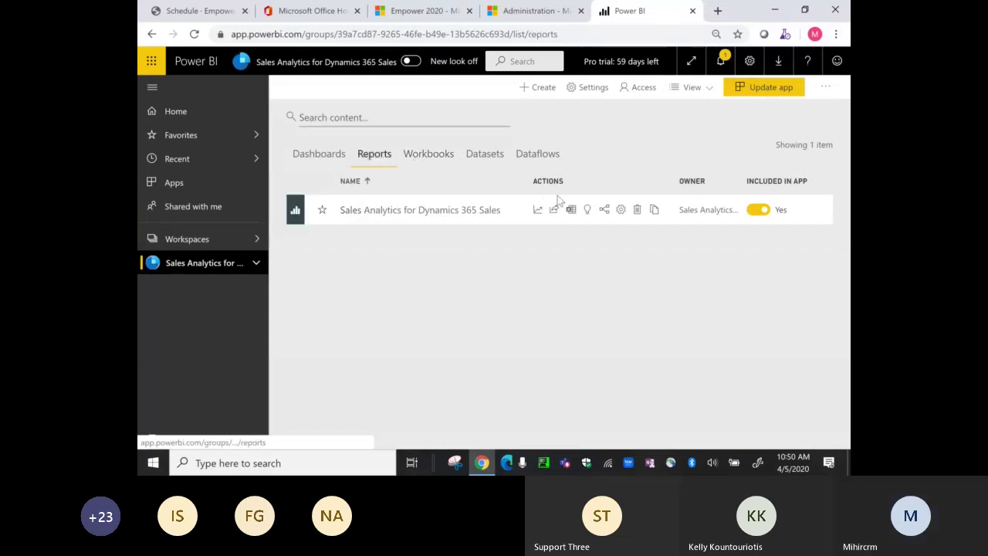
left_click(587, 214)
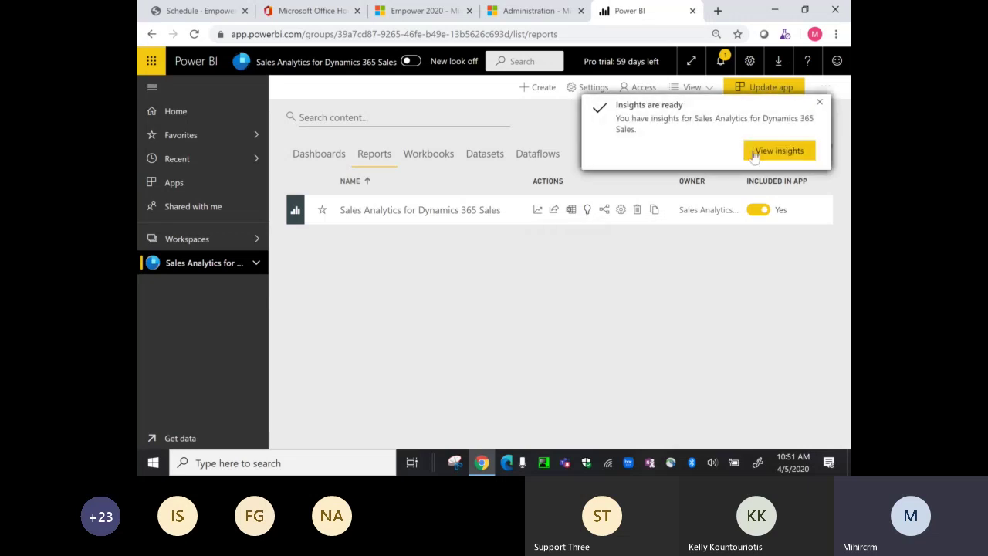
- View the generated insights and scroll through the cards to Average Deal Size by pipeline phase
left_click(783, 151)
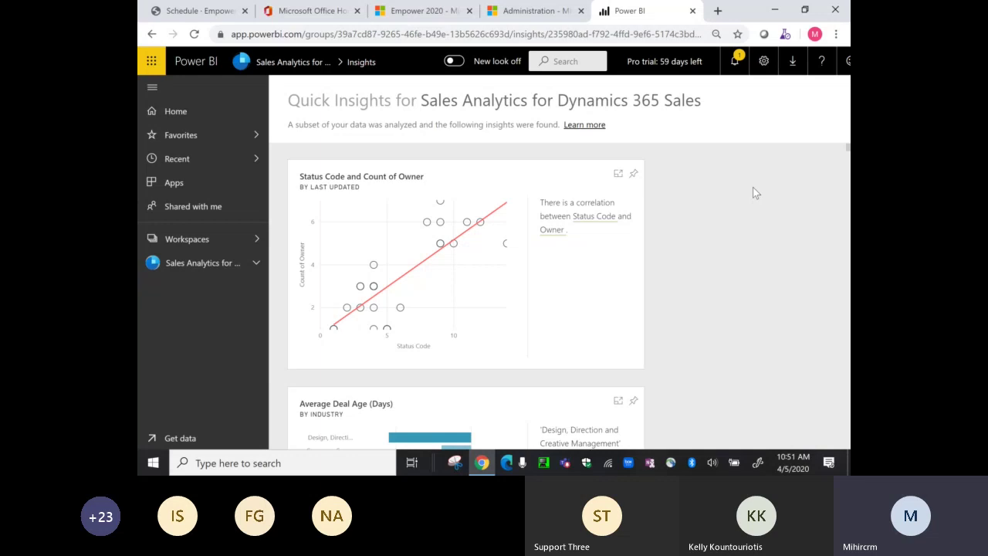
scroll(754, 192, "down", 3)
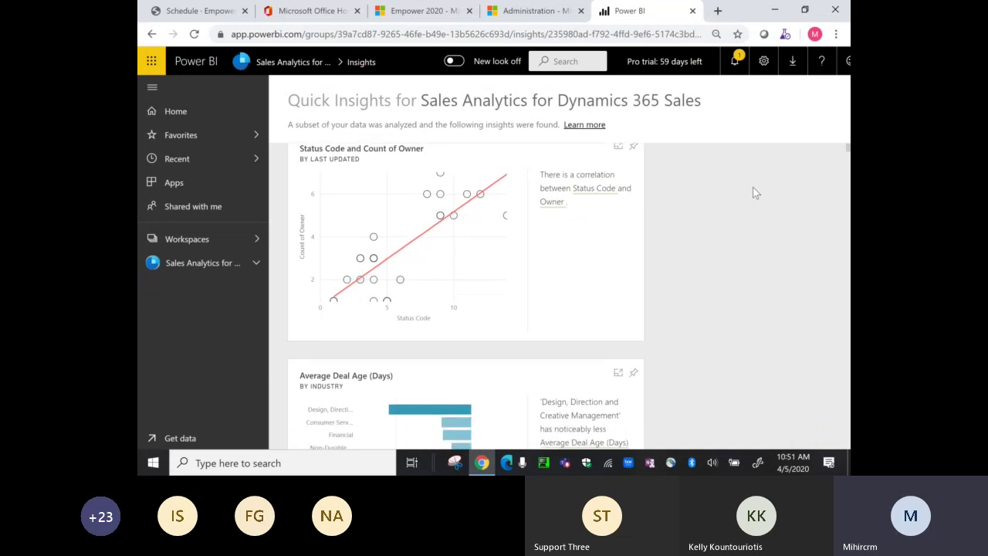
scroll(753, 192, "down", 3)
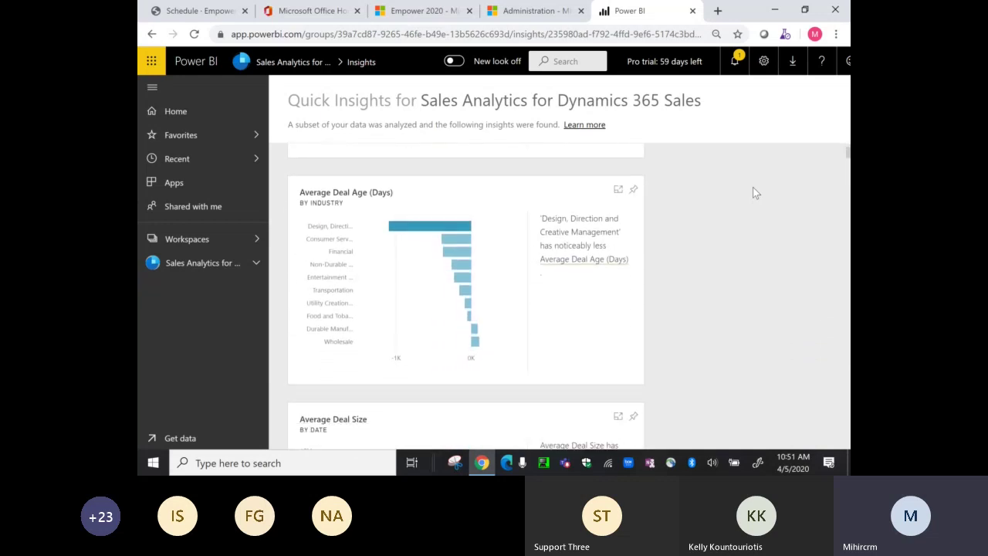
scroll(755, 193, "down", 5)
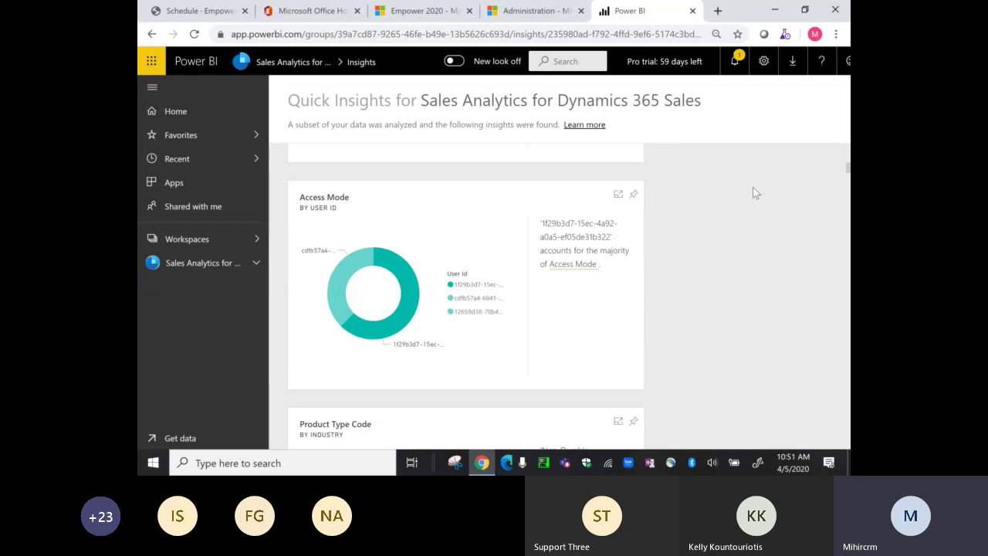
scroll(756, 193, "up", 3)
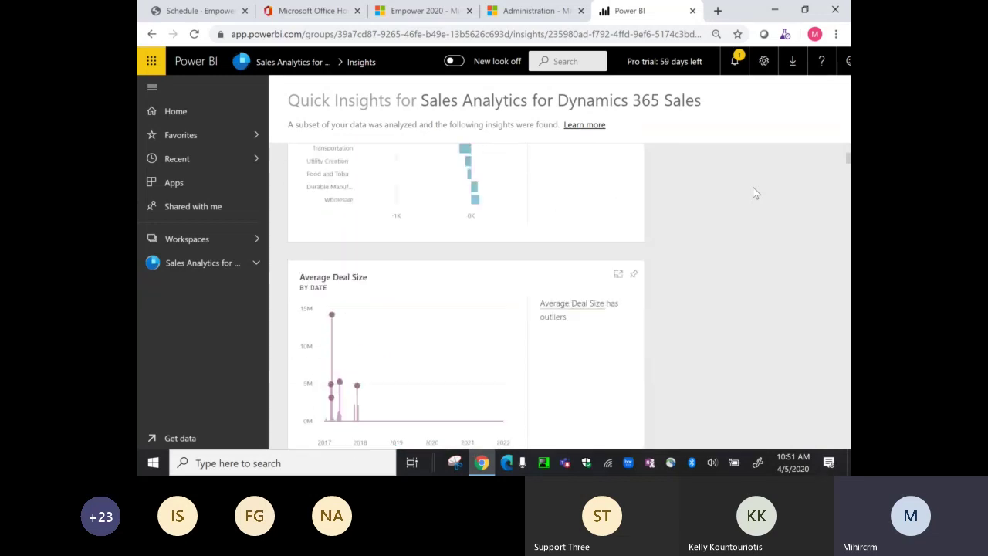
scroll(755, 193, "up", 2)
scroll(755, 193, "down", 9)
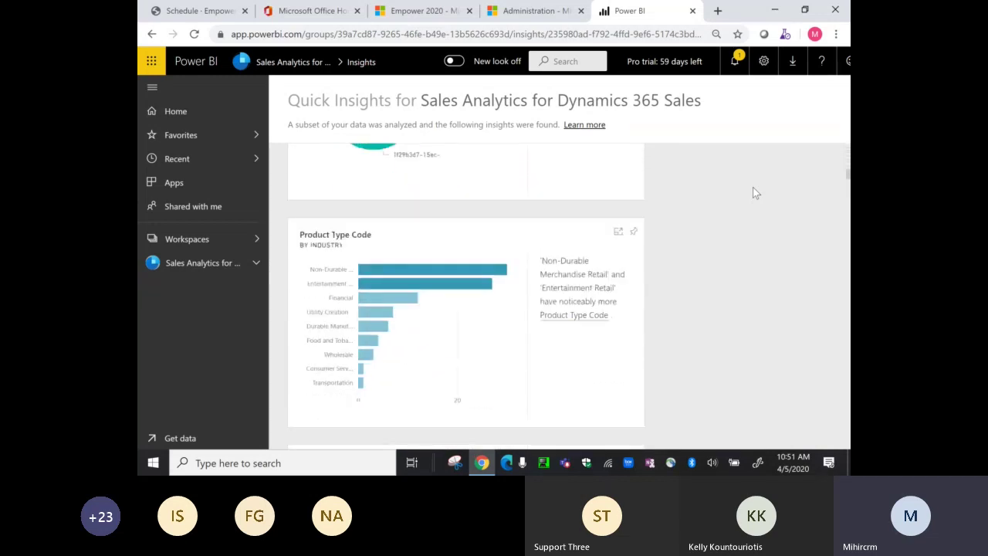
scroll(756, 193, "down", 2)
scroll(756, 193, "down", 6)
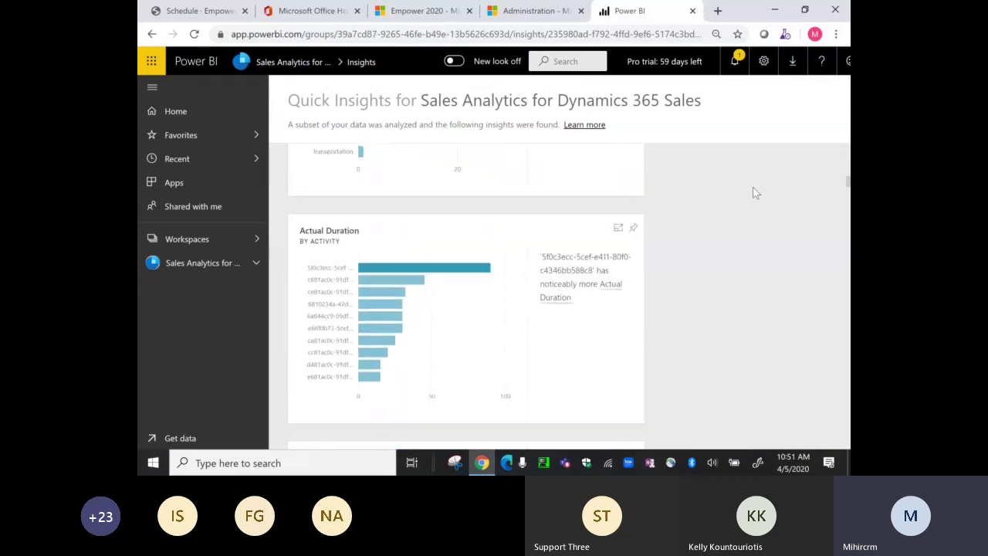
scroll(756, 193, "down", 7)
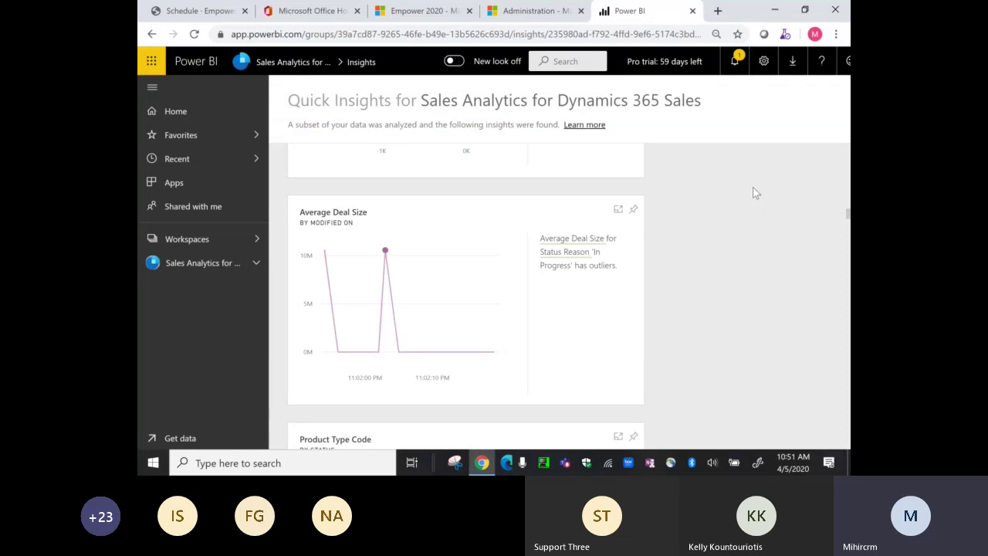
scroll(754, 188, "down", 4)
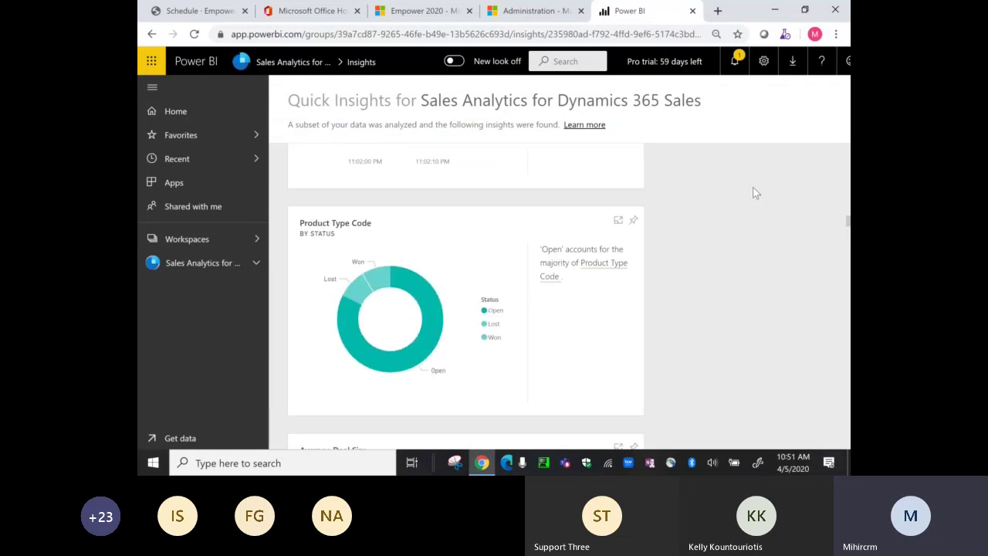
scroll(752, 189, "down", 6)
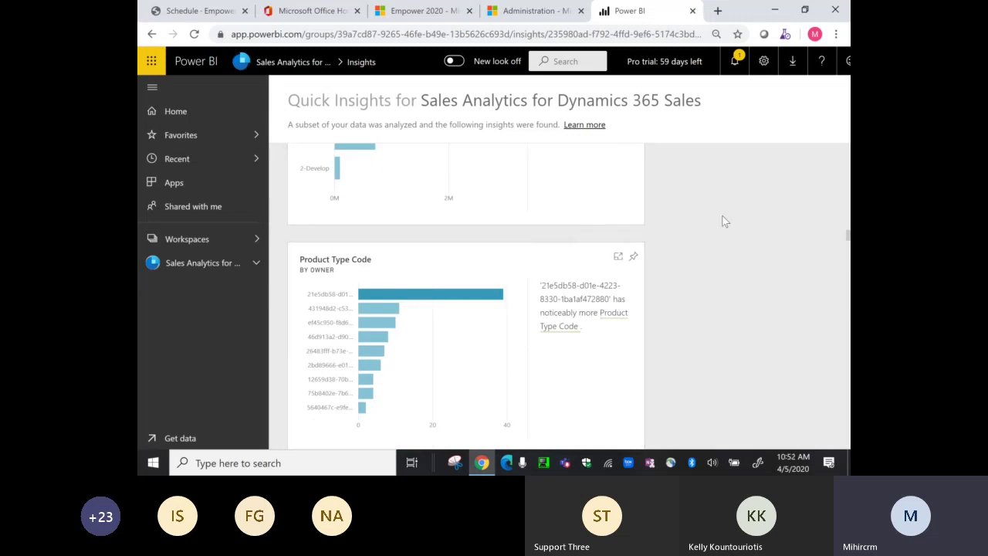
scroll(724, 221, "up", 2)
scroll(724, 221, "up", 2)
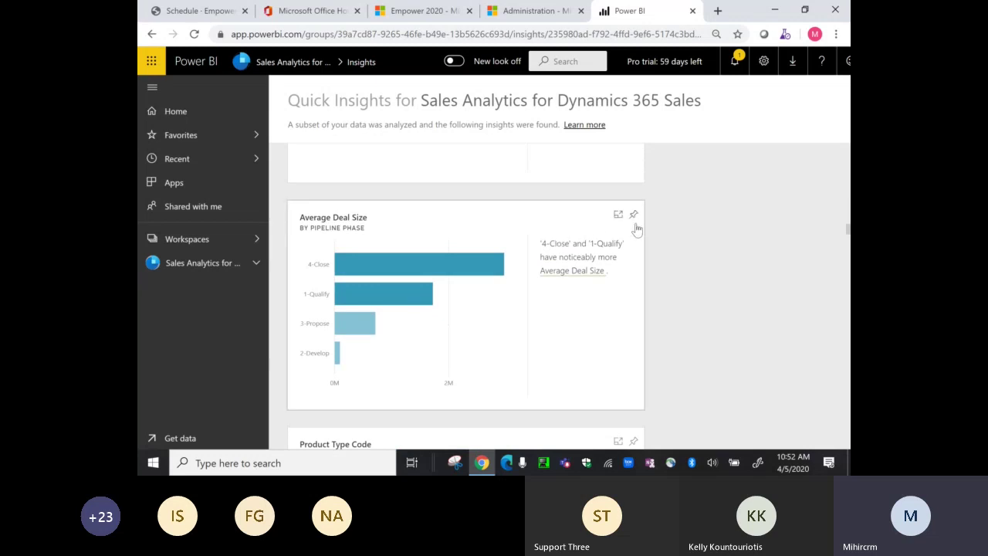
- Cancel pinning the Average Deal Size insight to Sales Pipeline, then bring up the PowerPoint slide show
left_click(633, 217)
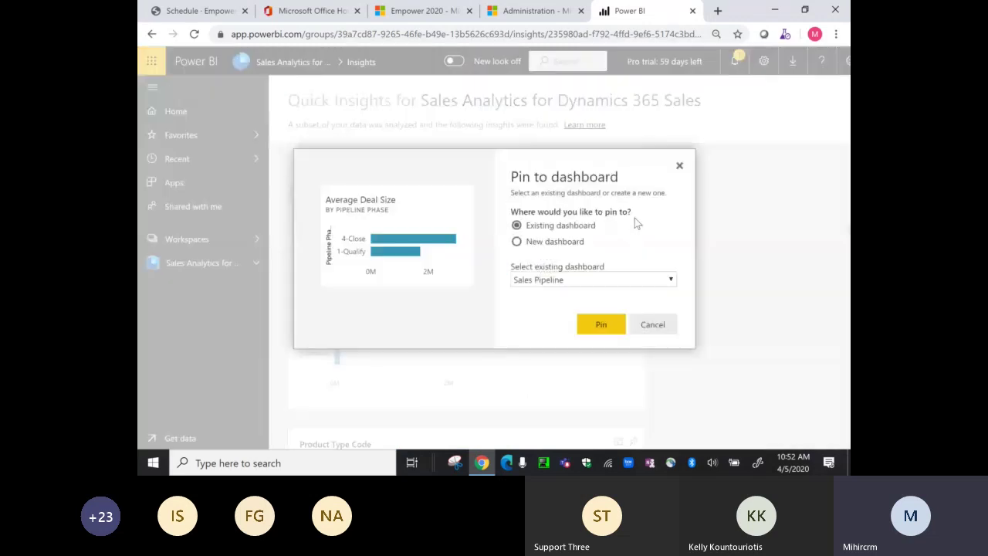
left_click(533, 282)
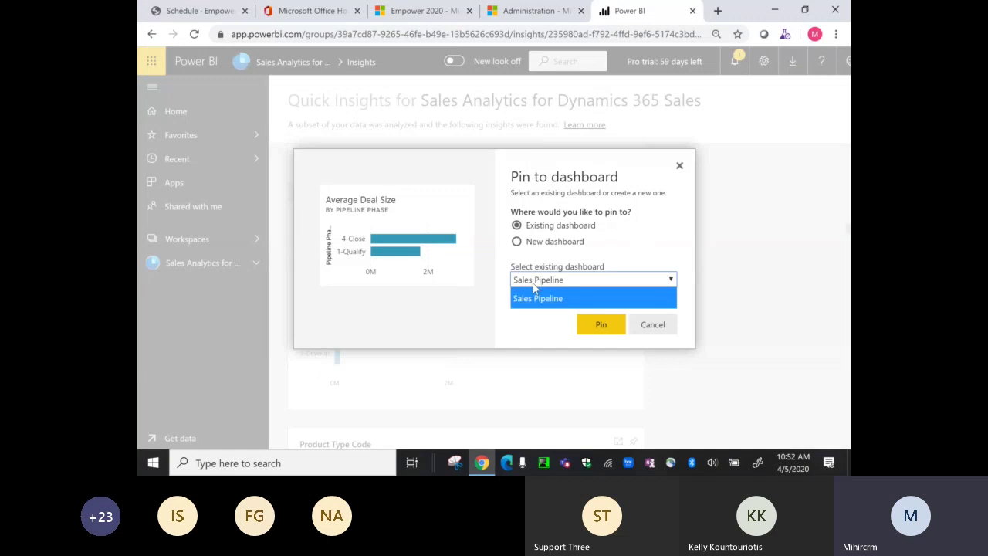
left_click(532, 297)
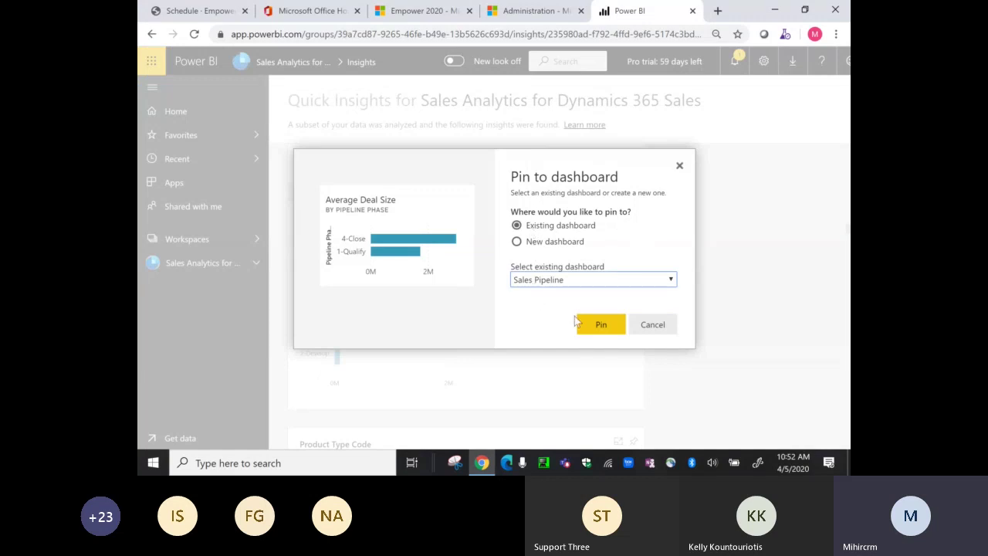
left_click(646, 323)
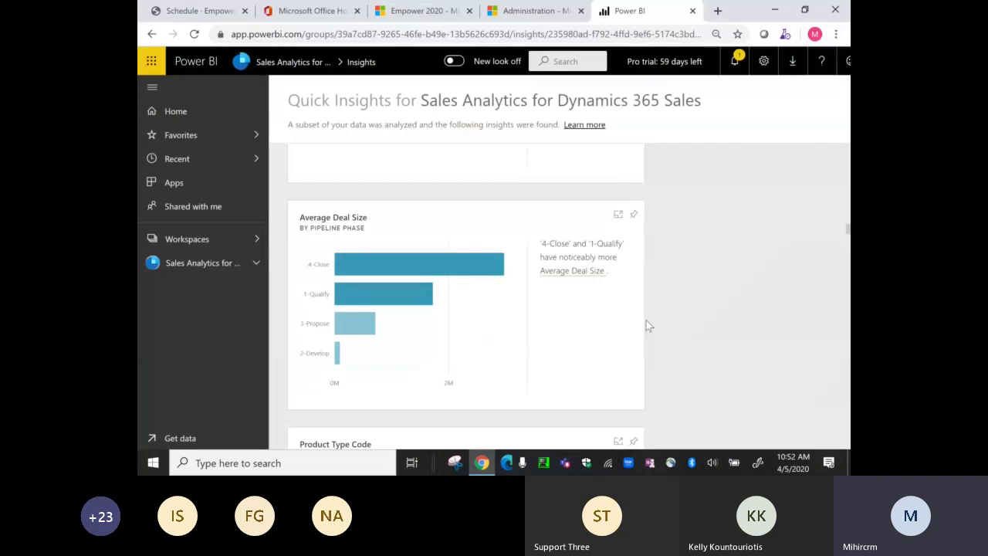
left_click(412, 463)
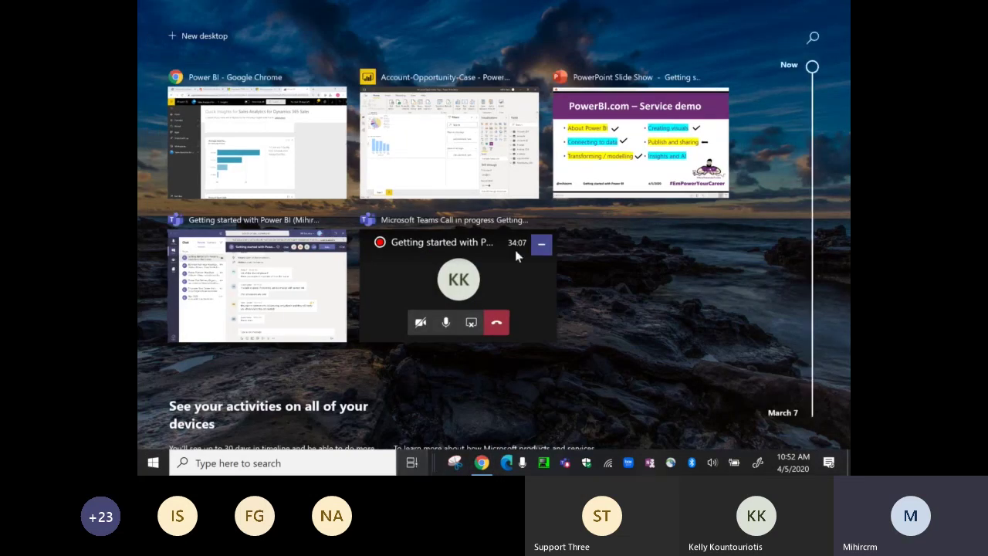
left_click(280, 295)
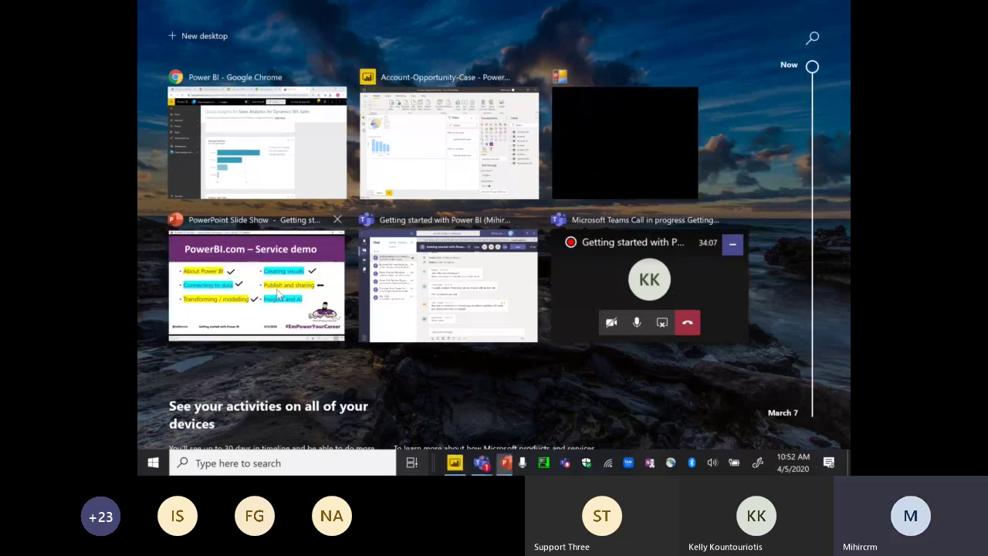